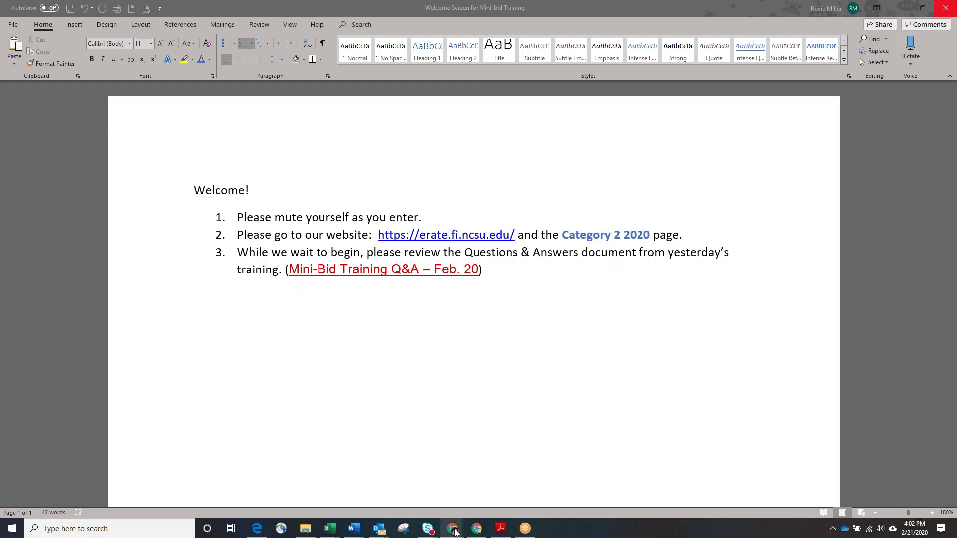
Switch to Chrome and review the mini-bid and document links on the Category 2 (2020) page.
mouse_move(456, 533)
left_click(460, 481)
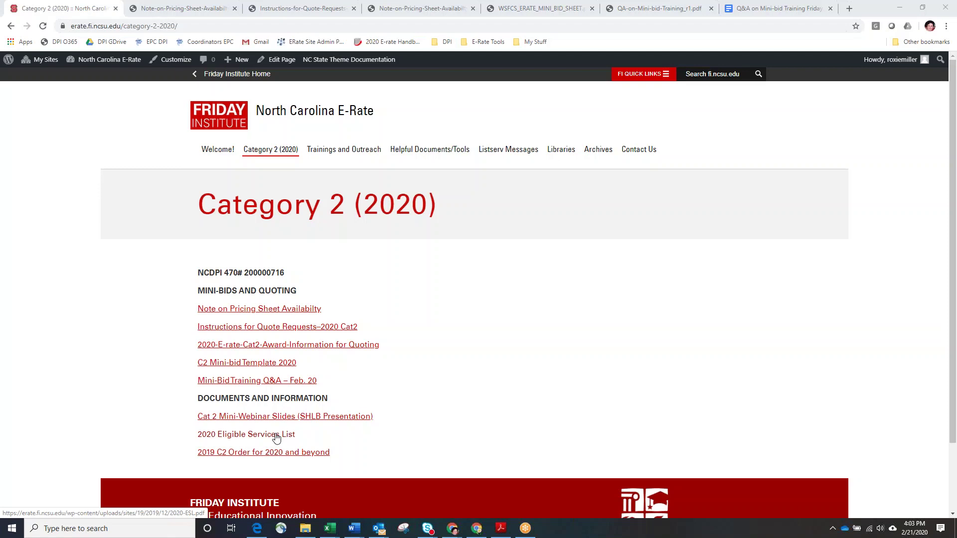
mouse_move(603, 156)
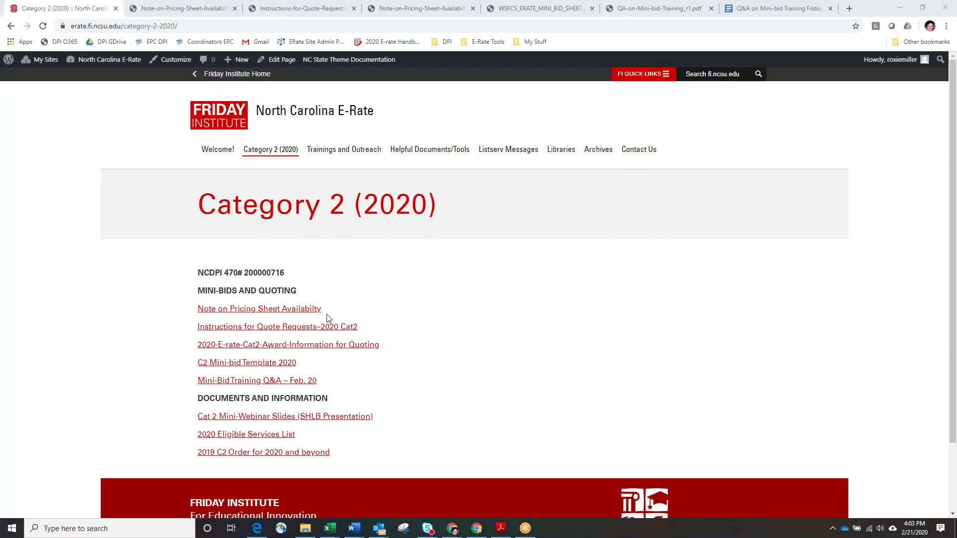
scroll(328, 319, "down", 1)
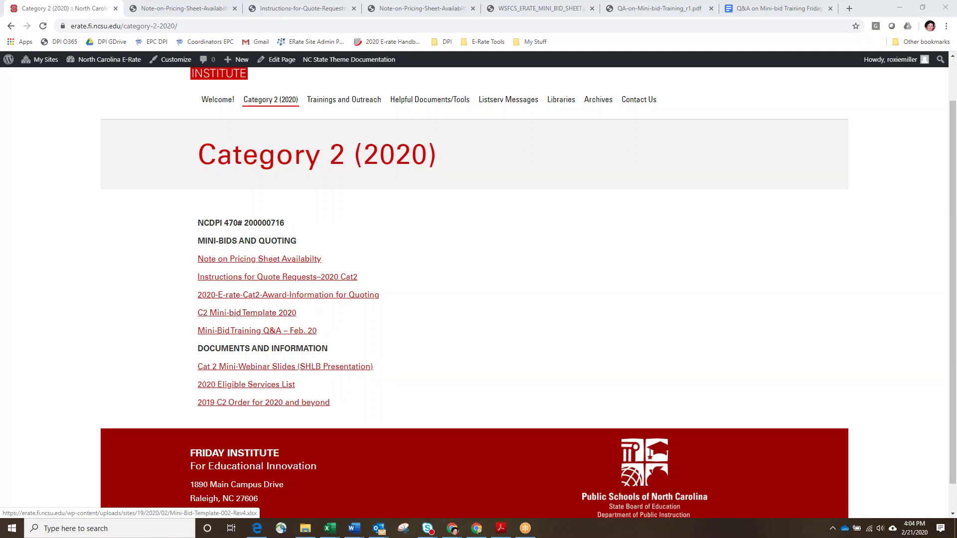
Show the Instructions for Quote Requests PDF and highlight the sentence "Vendors have 3 days to reply.".
left_click(300, 9)
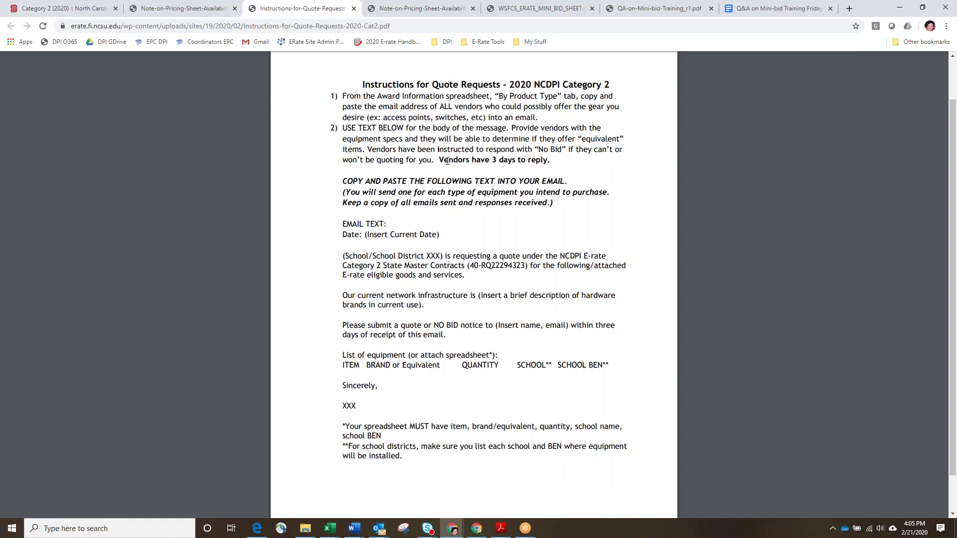
left_click_drag(441, 161, 550, 161)
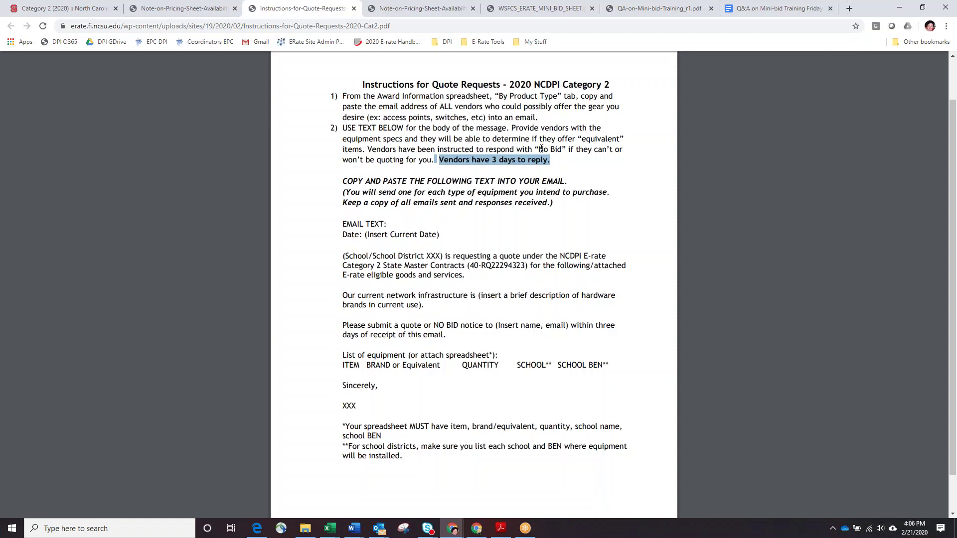
Switch to the 2020 E-rate Cat2 Award Information workbook in Excel and set the Type filter on the Full Info sheet to all types.
left_click(329, 532)
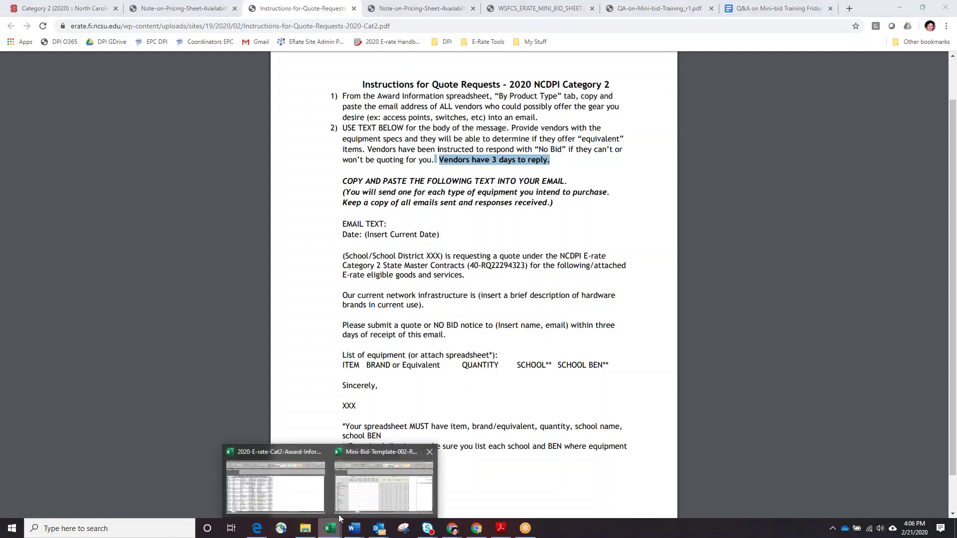
left_click(291, 500)
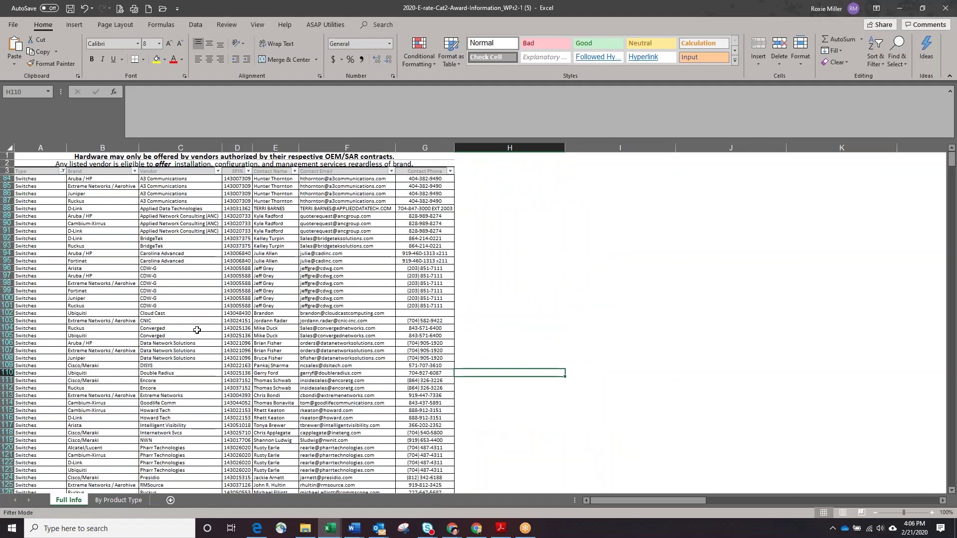
left_click(62, 171)
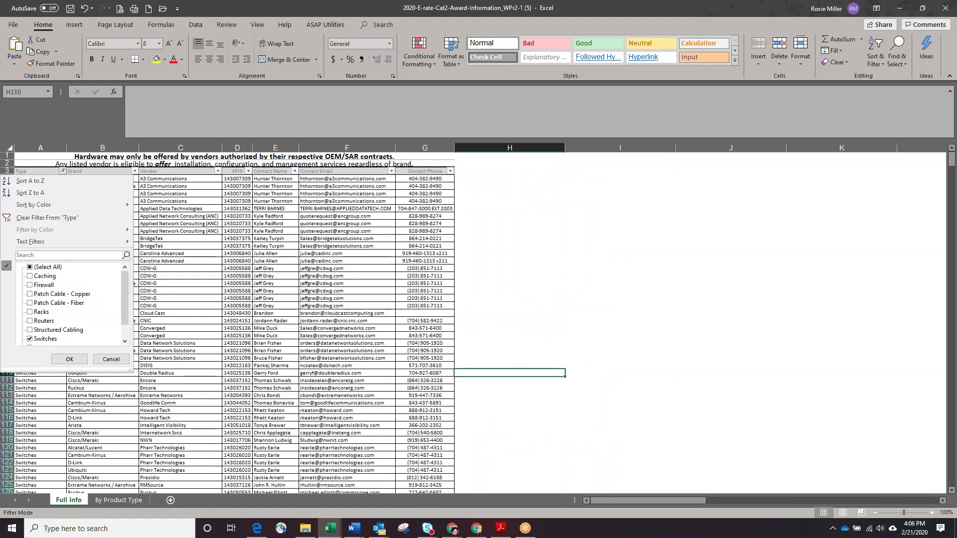
left_click(49, 268)
left_click(70, 360)
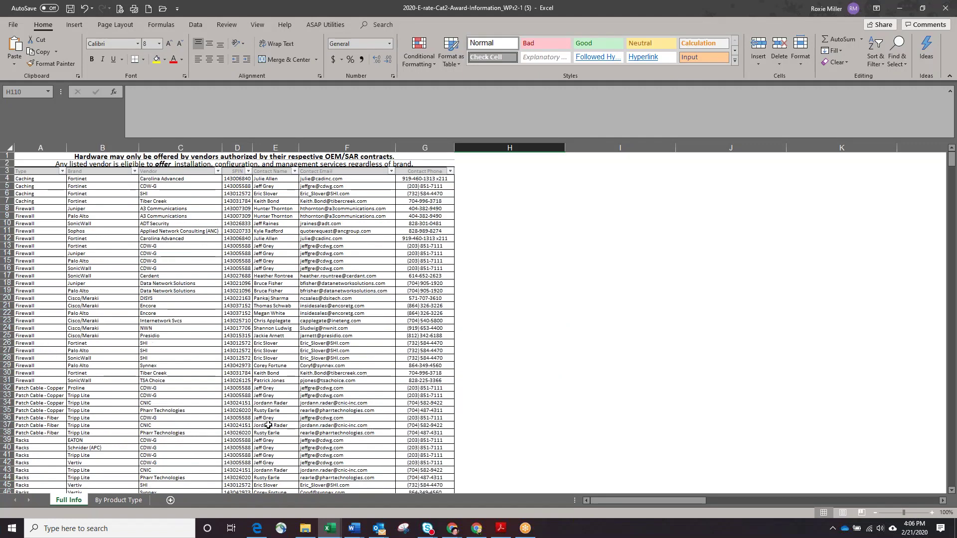
Look through the full vendor list and the provider tables on the By Product Type sheet.
scroll(90, 356, "down", 1)
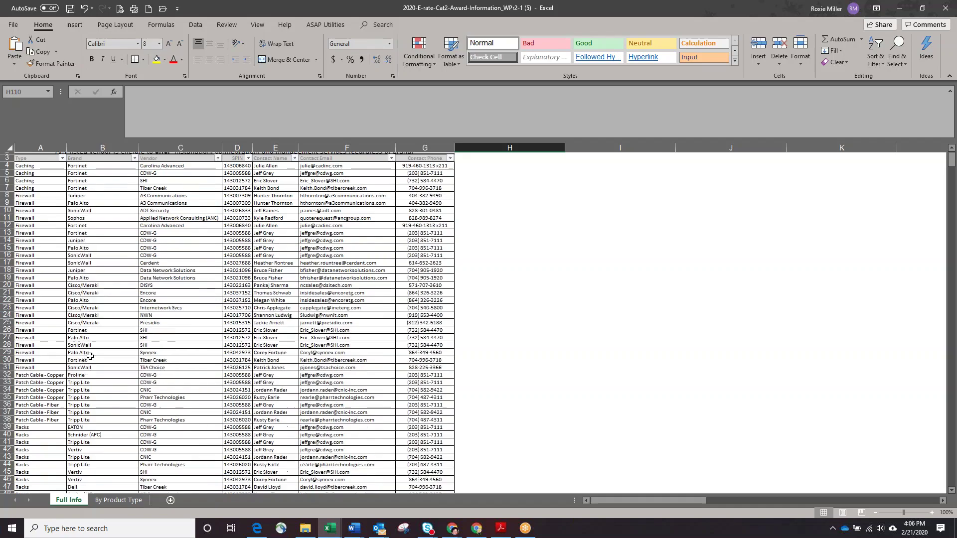
scroll(90, 356, "down", 20)
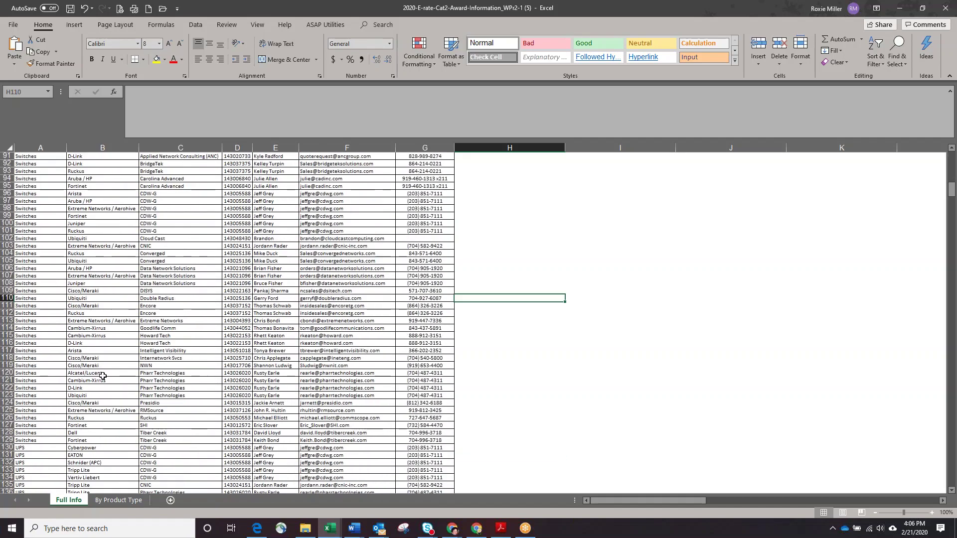
scroll(102, 376, "up", 20)
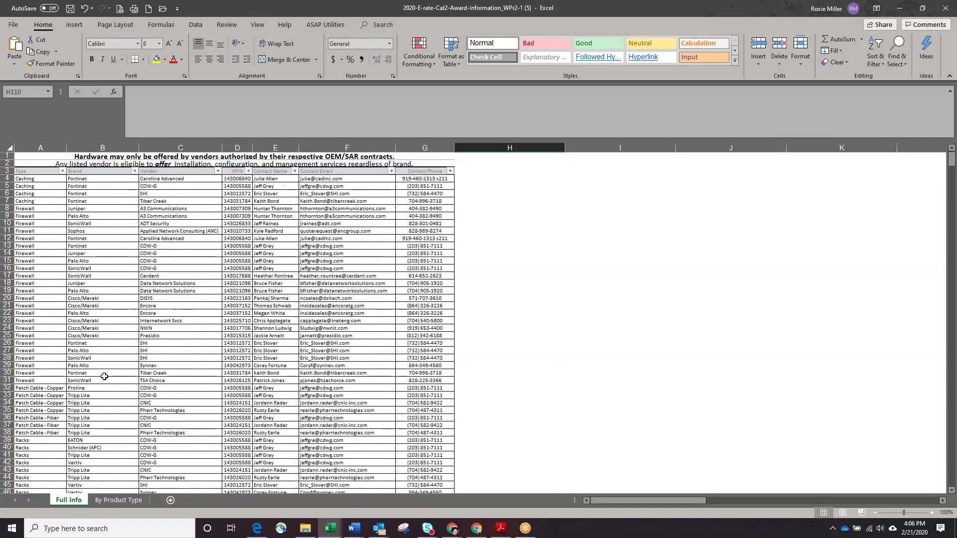
left_click(122, 500)
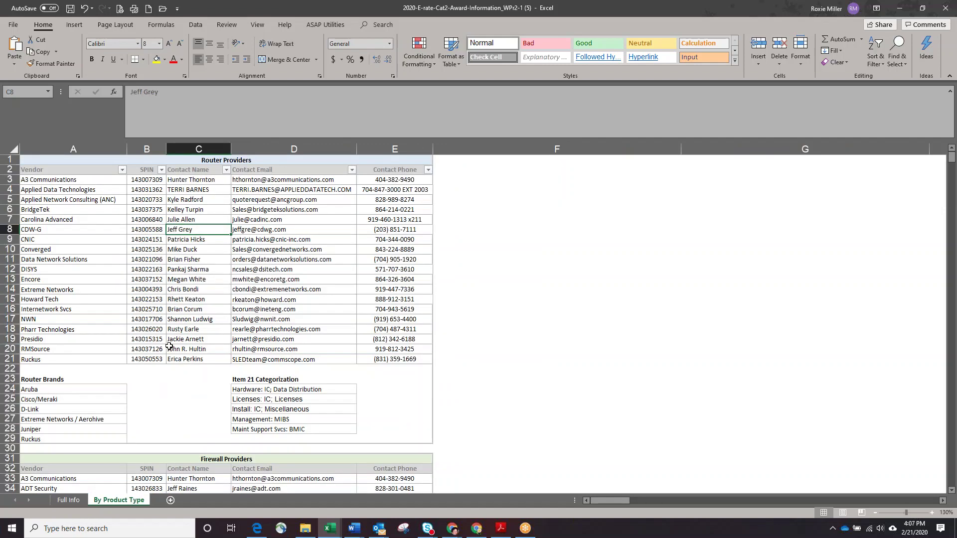
scroll(170, 346, "down", 10)
scroll(172, 354, "up", 10)
Filter the Type column on the Full Info sheet to show only Switches.
left_click(65, 500)
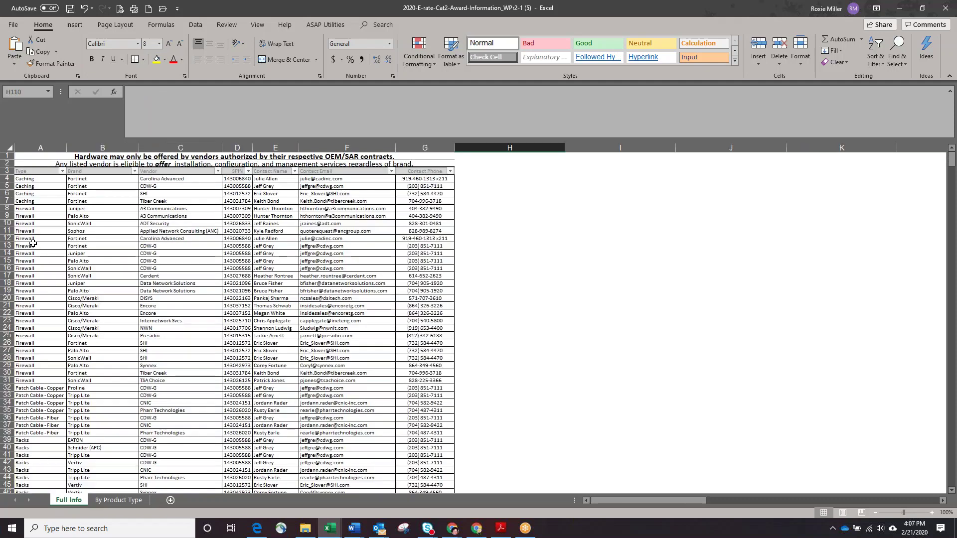
left_click(63, 171)
left_click(44, 269)
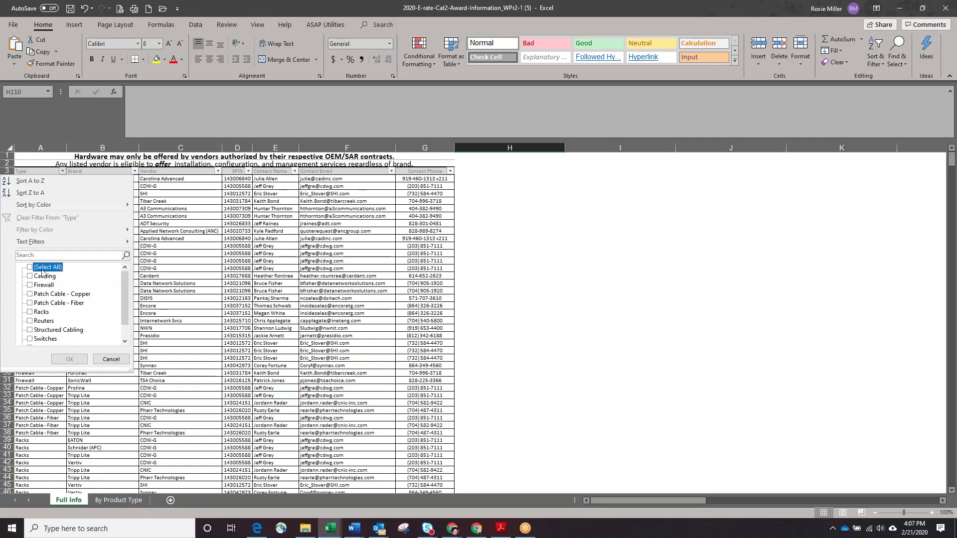
scroll(46, 324, "down", 1)
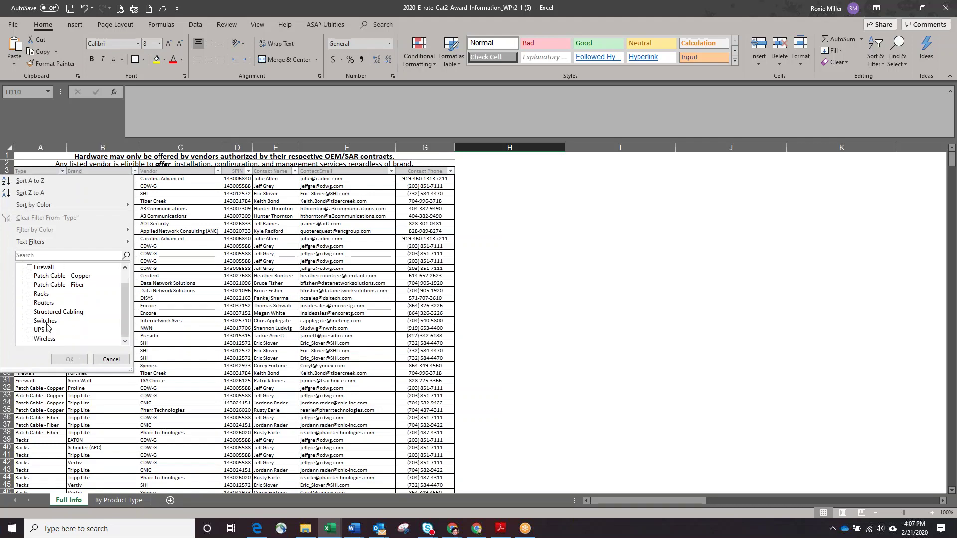
left_click(48, 321)
left_click(61, 359)
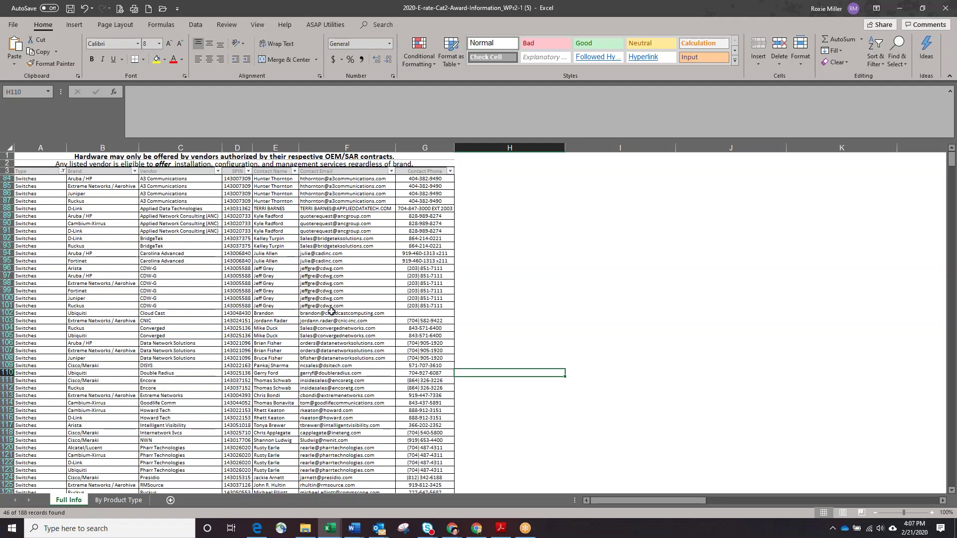
Switch to Chrome, read the Note on Pricing Sheet Availability PDF, and return to the Category 2 (2020) page.
mouse_move(455, 532)
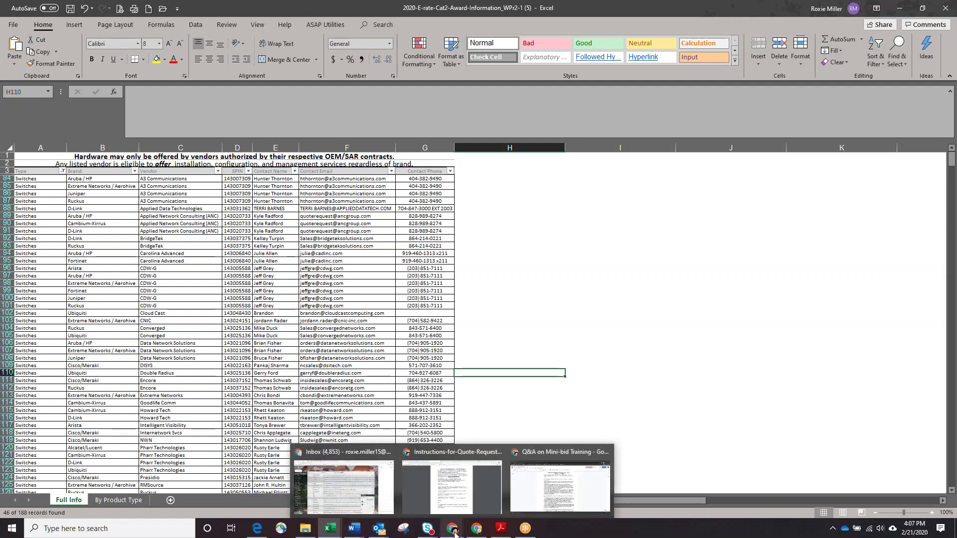
left_click(456, 491)
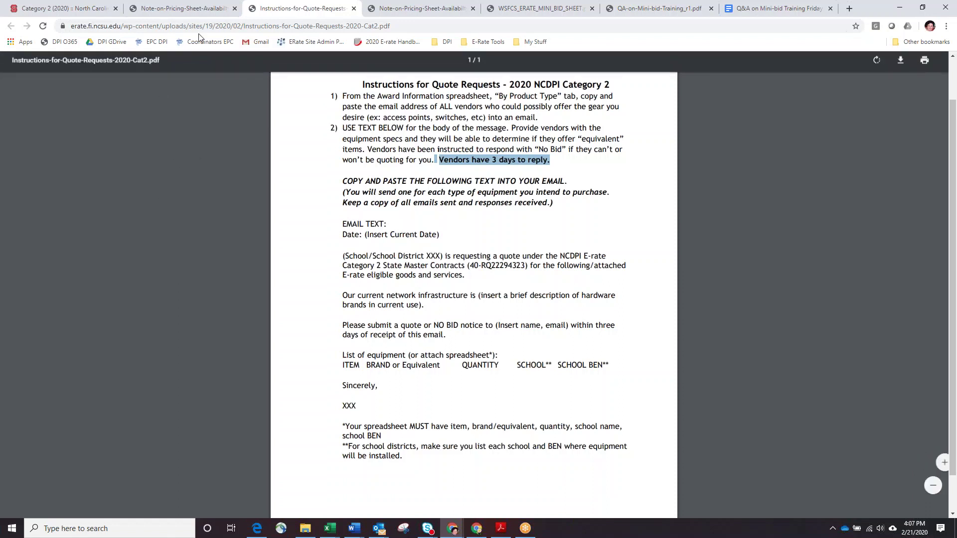
left_click(193, 9)
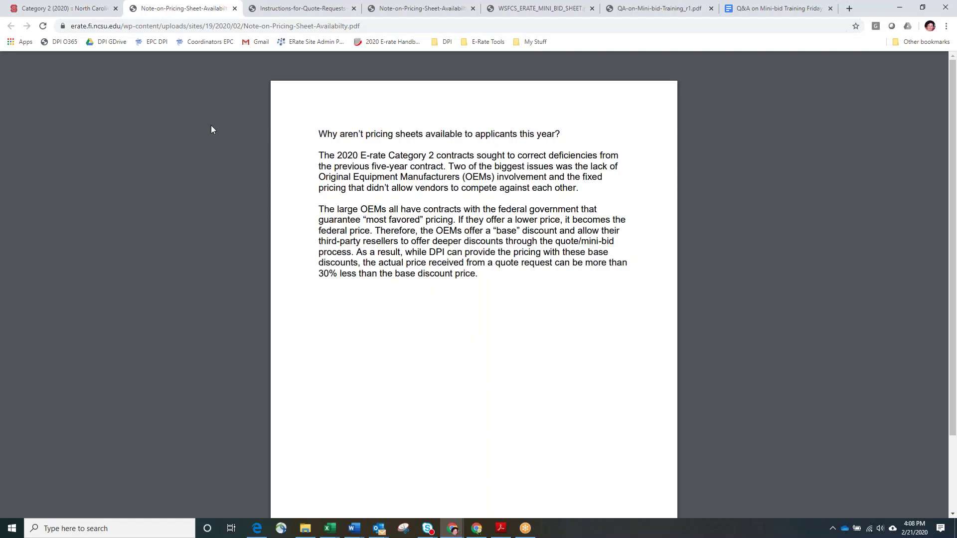
left_click(62, 9)
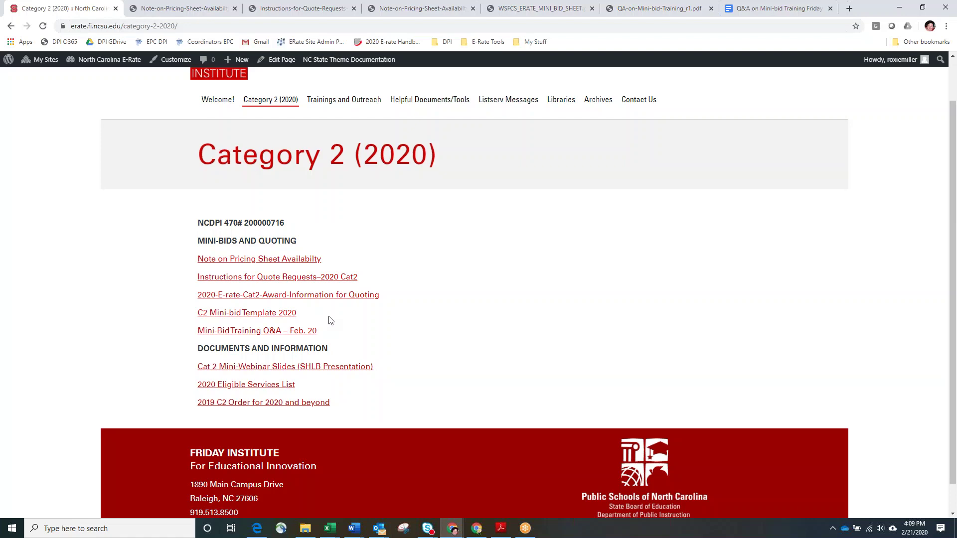
Examine the WSFCS mini-bid sheet's project information, identified vendors, criteria scoring table and vendor evaluation notes.
left_click(514, 11)
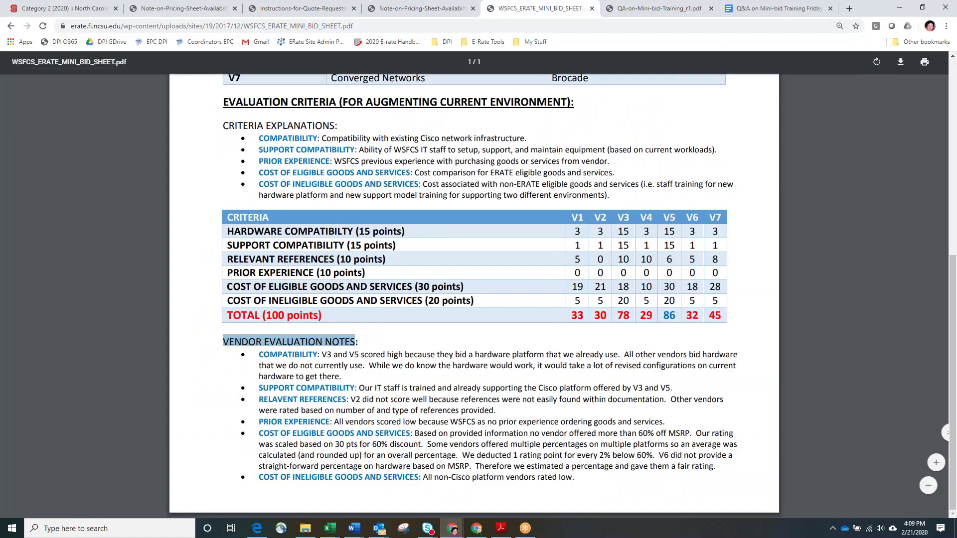
scroll(339, 159, "up", 5)
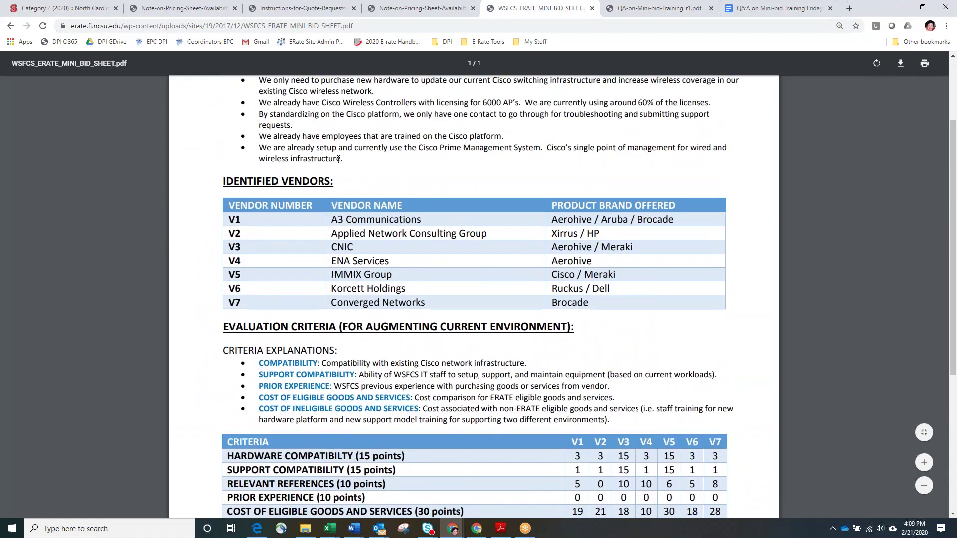
scroll(339, 159, "up", 3)
scroll(343, 162, "down", 2)
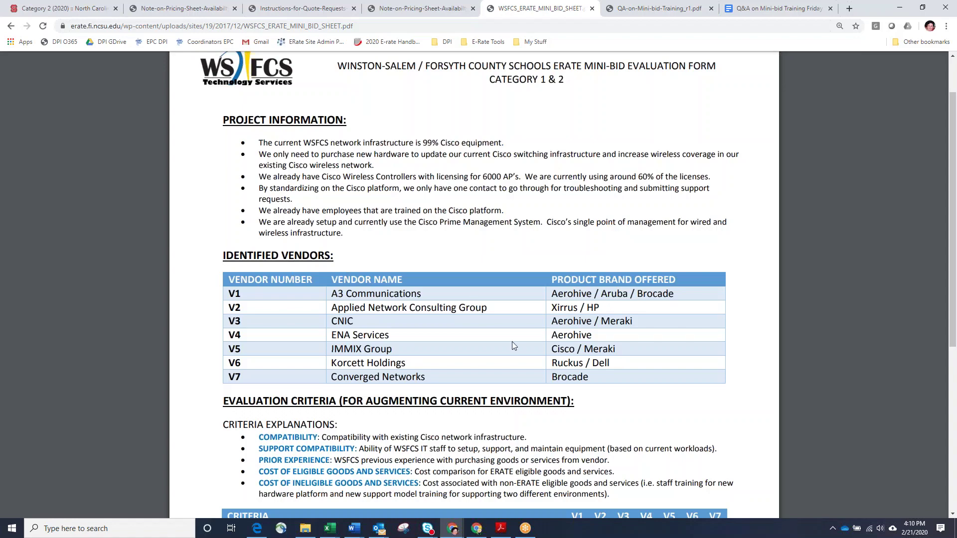
scroll(513, 342, "down", 4)
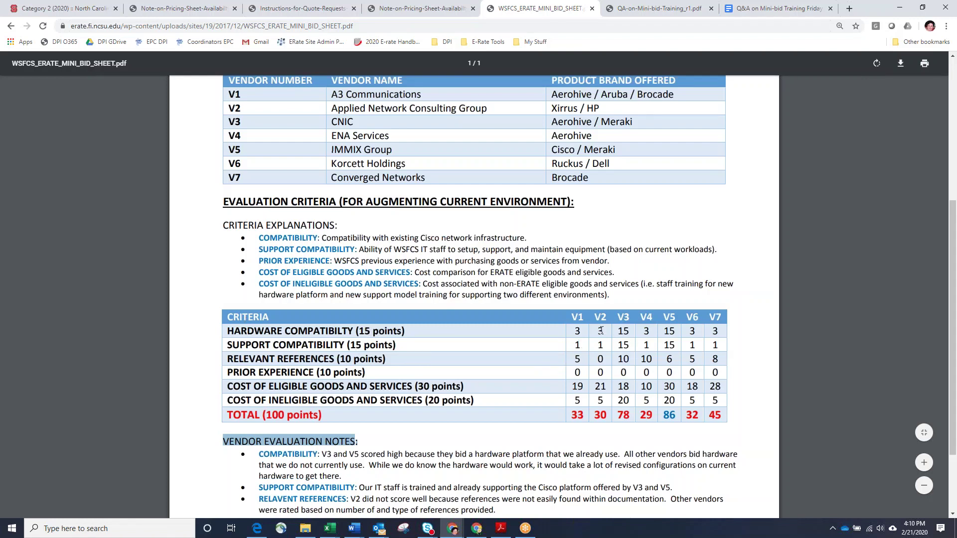
left_click_drag(601, 330, 539, 379)
scroll(509, 362, "down", 2)
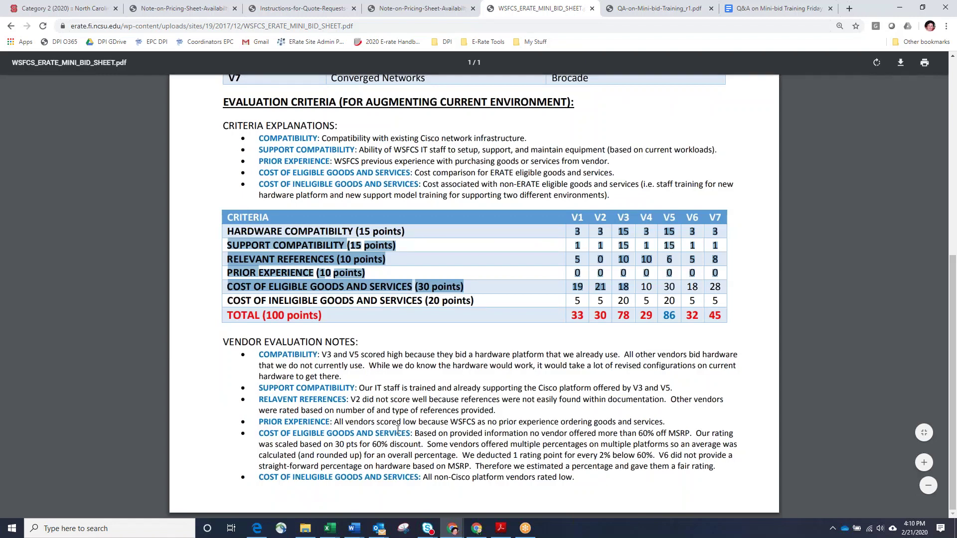
left_click(662, 317)
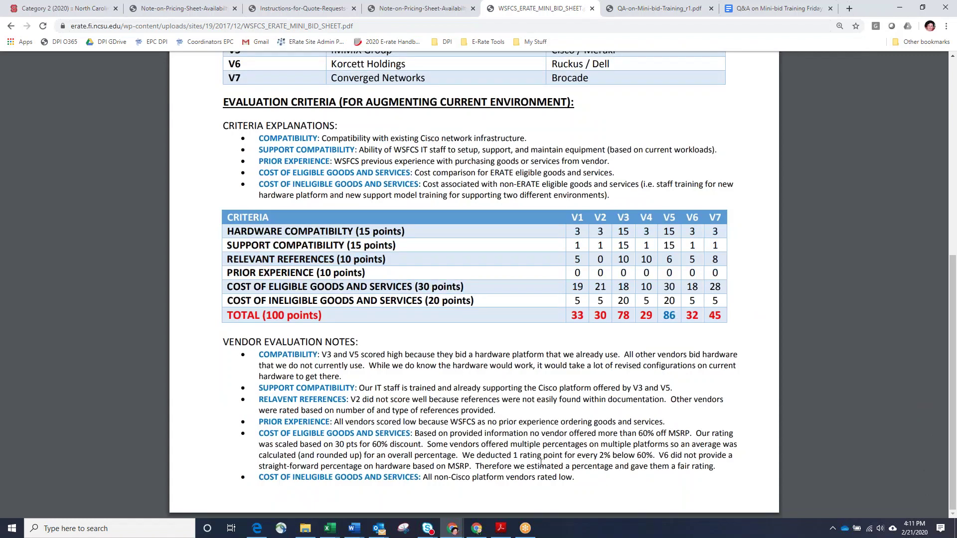
Find the C2 Mini-bid Template link on the Category 2 (2020) page and show the Instructions sheet of the Mini-Bid-Template-002-Rev4 workbook in Excel.
left_click(75, 6)
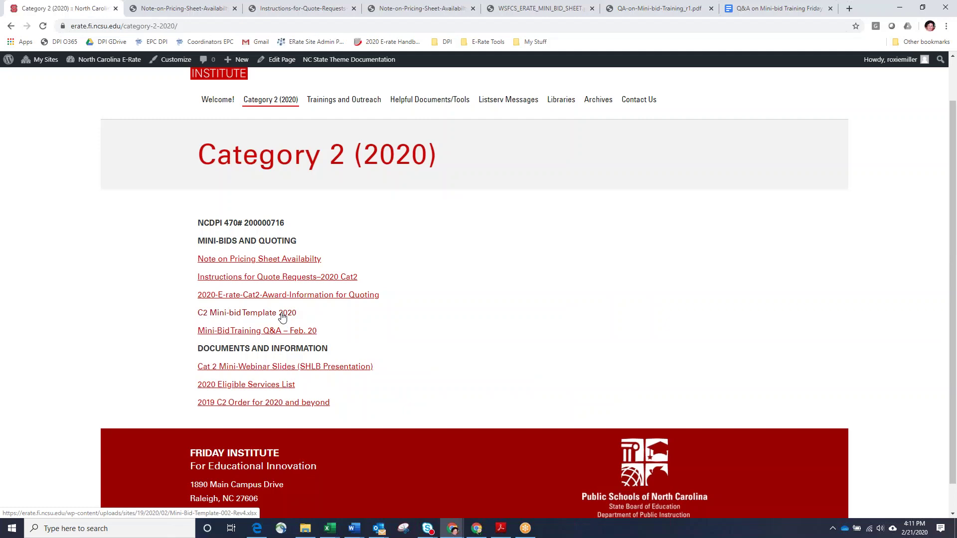
mouse_move(333, 530)
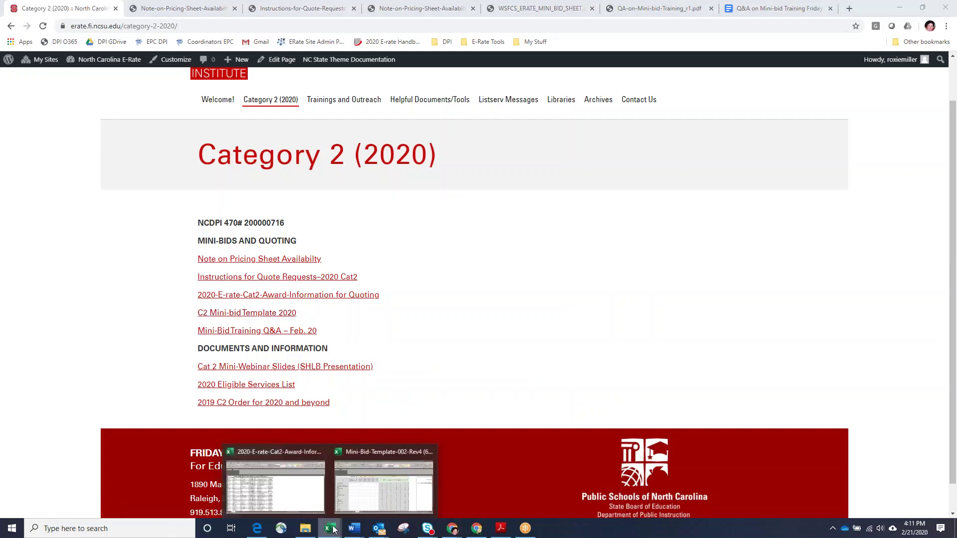
left_click(364, 492)
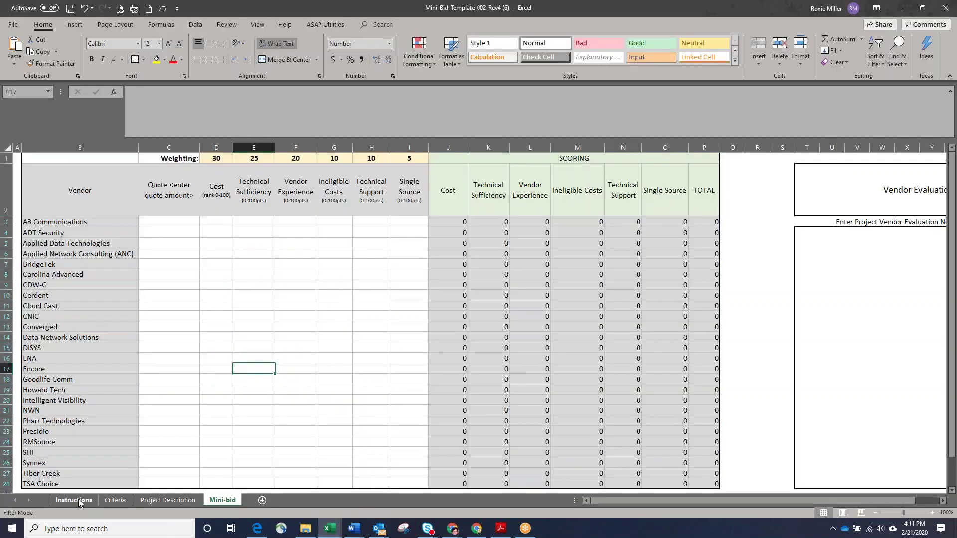
left_click(79, 500)
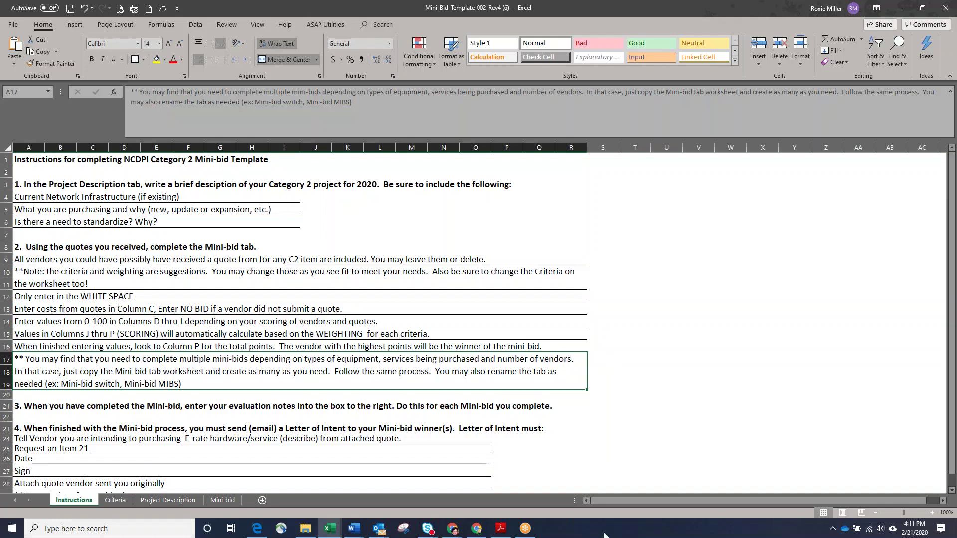
Switch back to Chrome and view the project information at the beginning of the WSFCS mini-bid evaluation form.
mouse_move(456, 533)
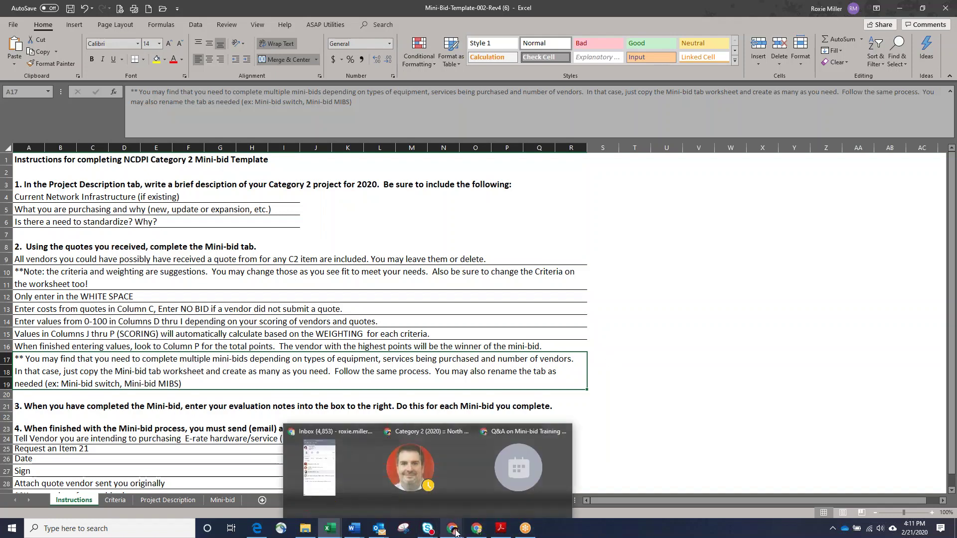
left_click(410, 464)
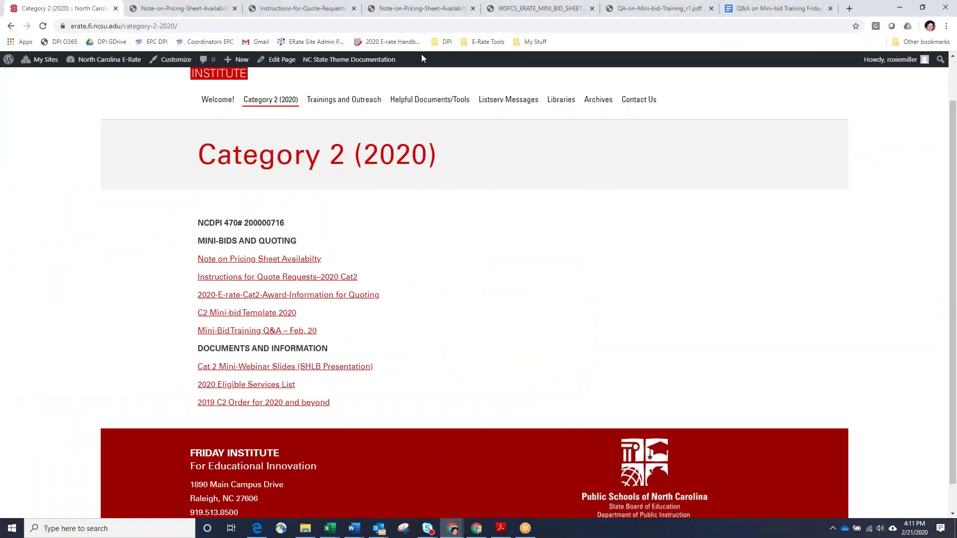
left_click(512, 5)
scroll(355, 173, "up", 5)
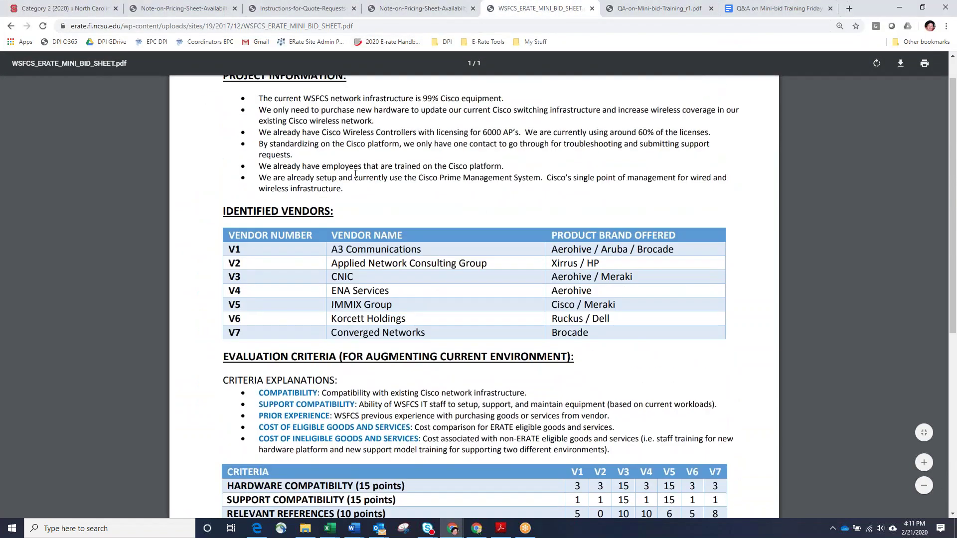
scroll(355, 173, "up", 2)
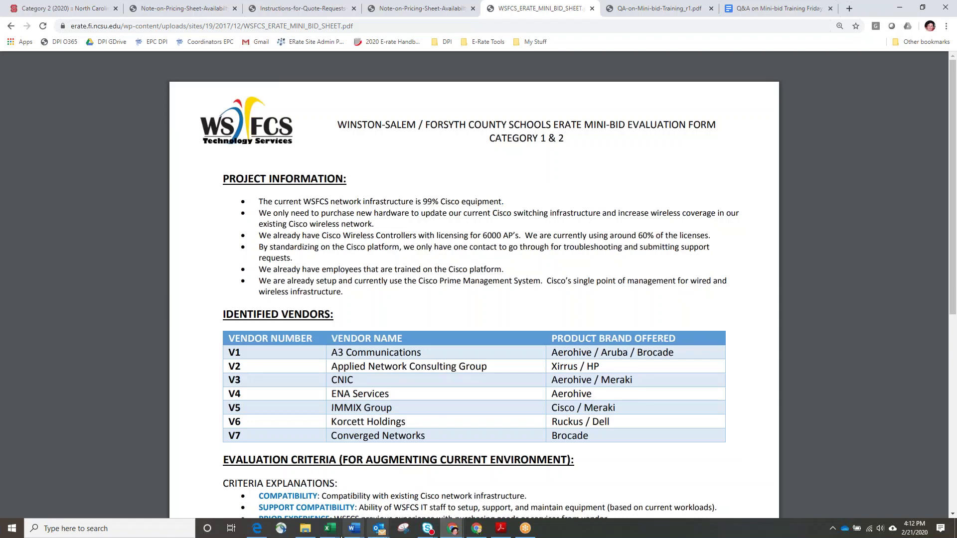
Switch to Mini-Bid-Template-002-Rev4 in Excel, view the school name and project description entry areas, and return to the Instructions sheet.
left_click(327, 533)
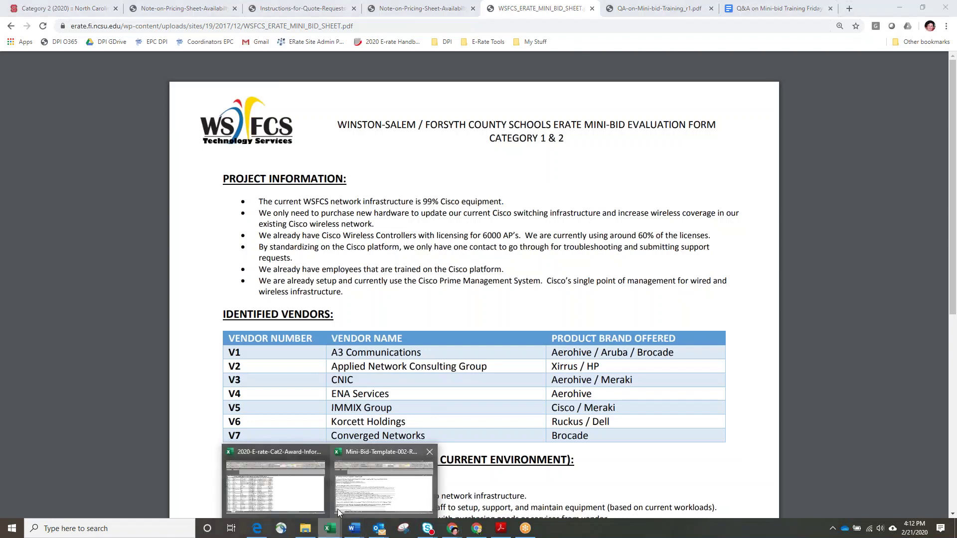
left_click(338, 510)
left_click(163, 499)
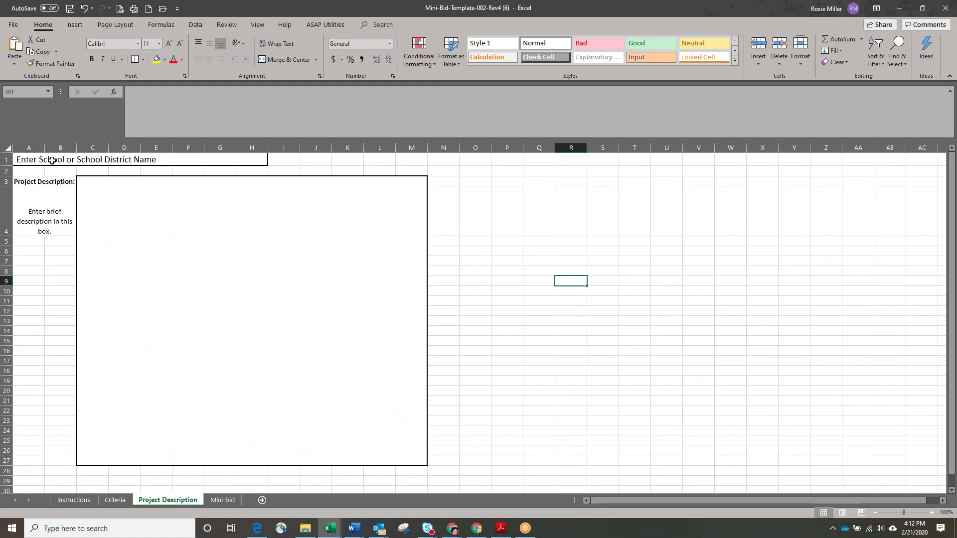
left_click(29, 158)
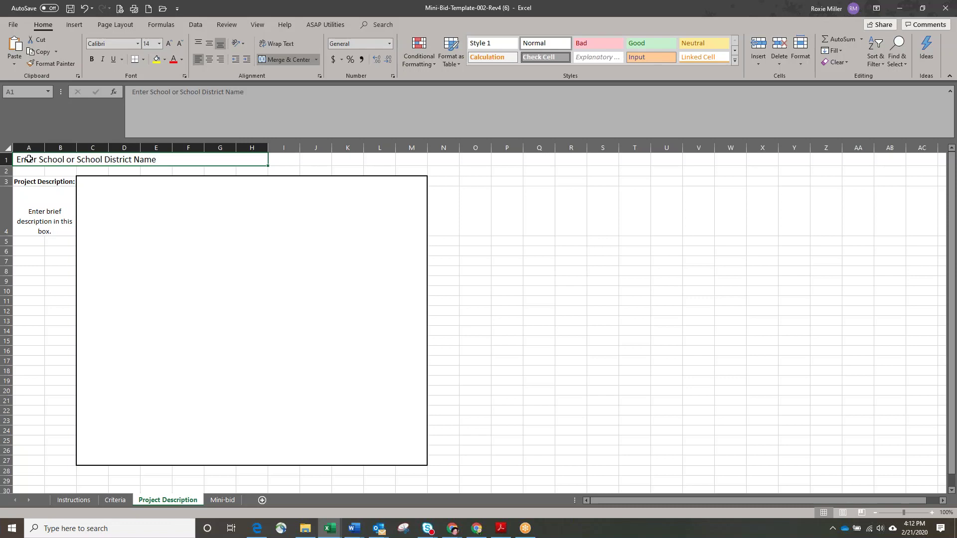
double_click(88, 184)
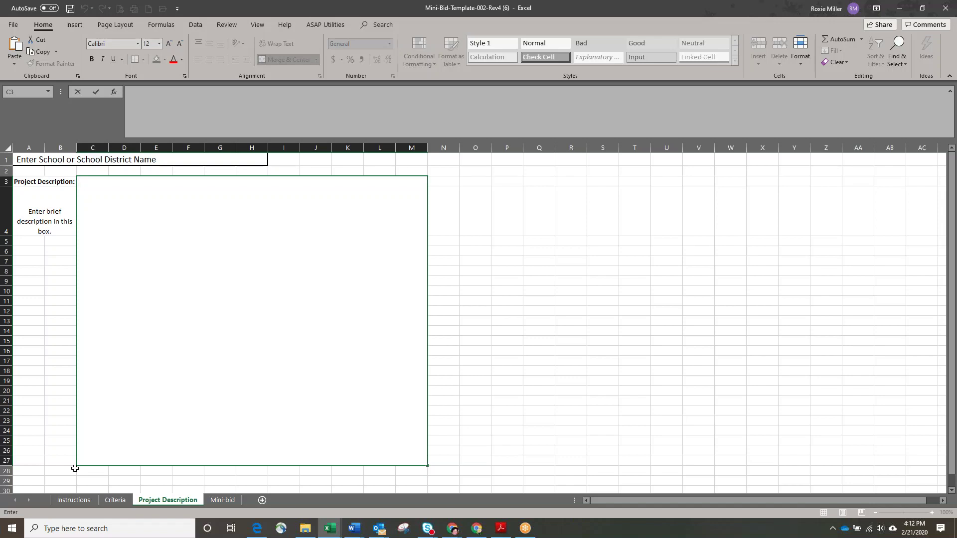
left_click(73, 500)
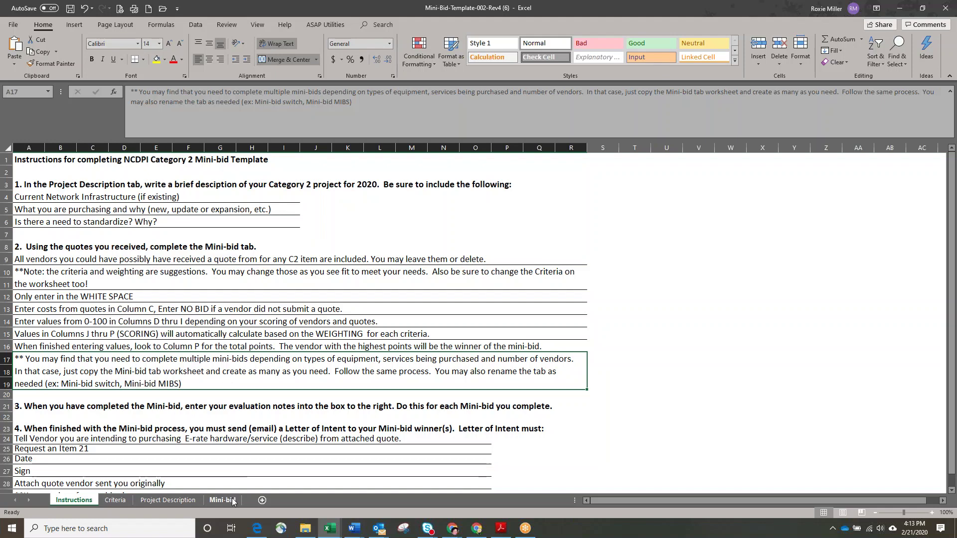
Switch to Chrome, view the identified vendors in the WSFCS evaluation form, and return to the mini-bid template in Excel.
left_click(453, 529)
left_click(452, 505)
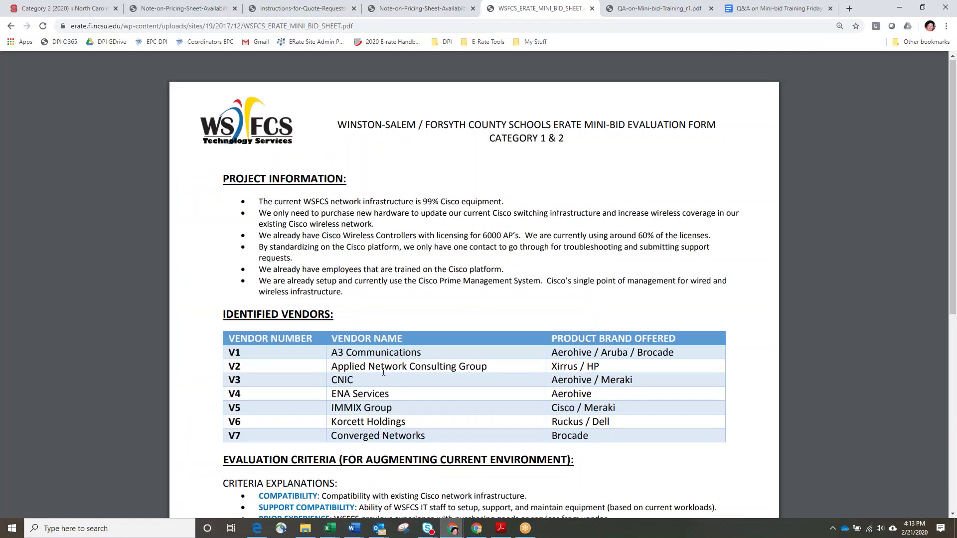
scroll(383, 372, "down", 3)
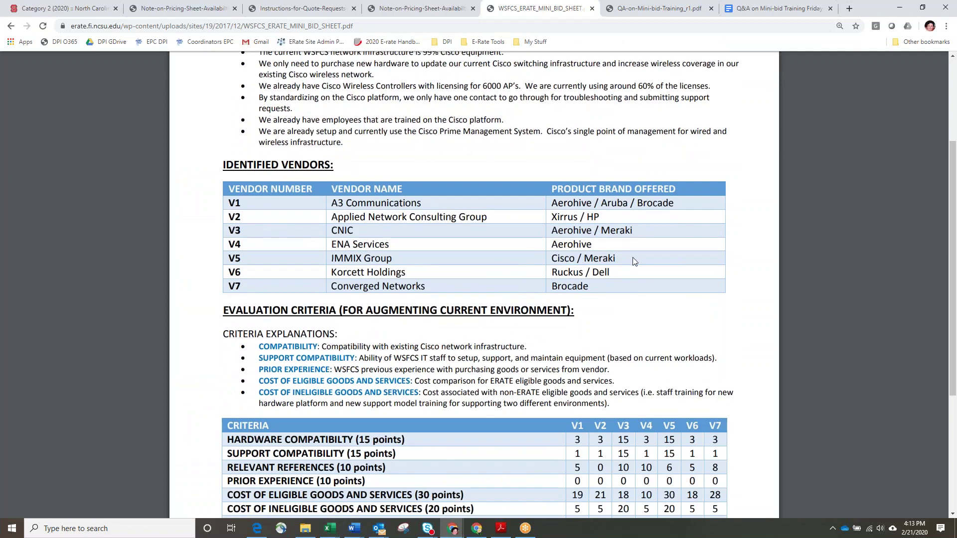
left_click(380, 531)
mouse_move(335, 523)
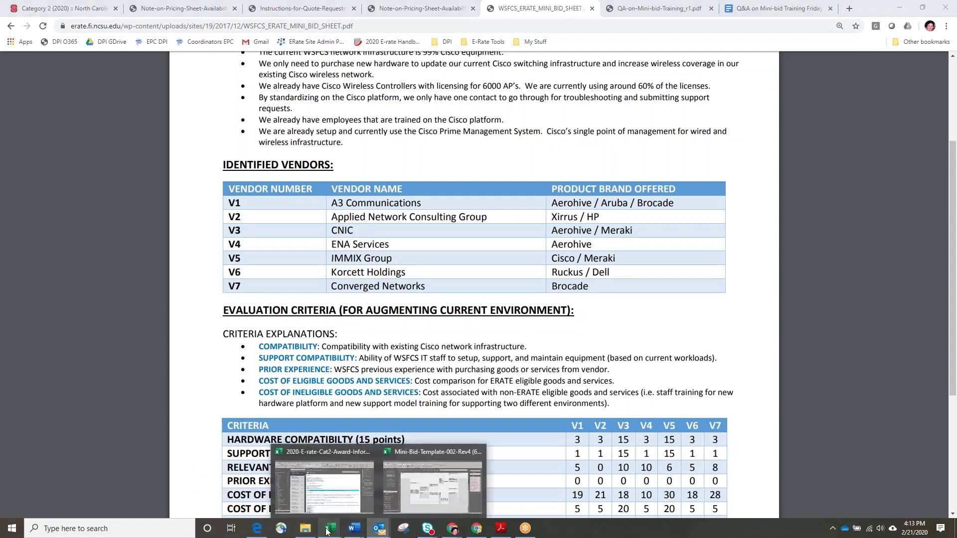
left_click(383, 486)
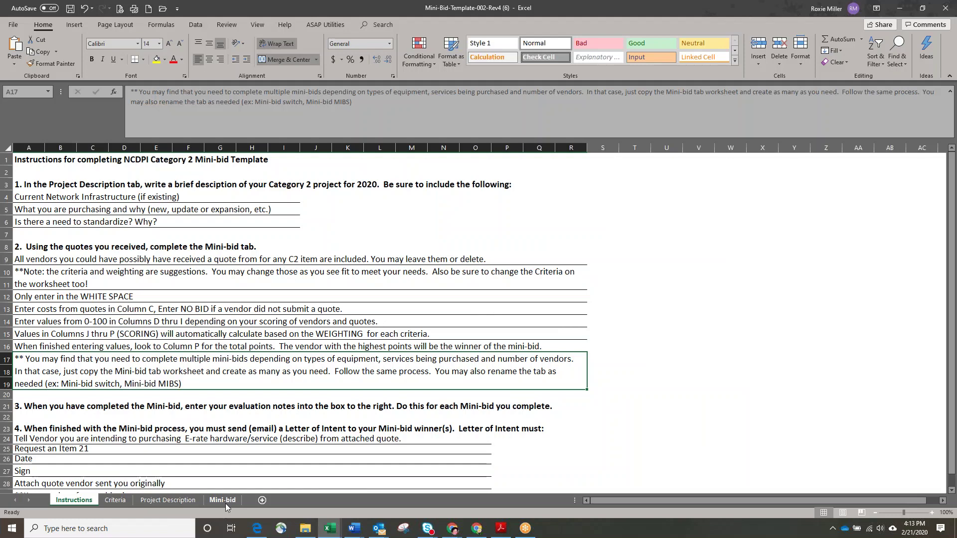
Show the Mini-bid sheet, look through its vendor list, and select the quote cell for A3 Communications.
left_click(223, 500)
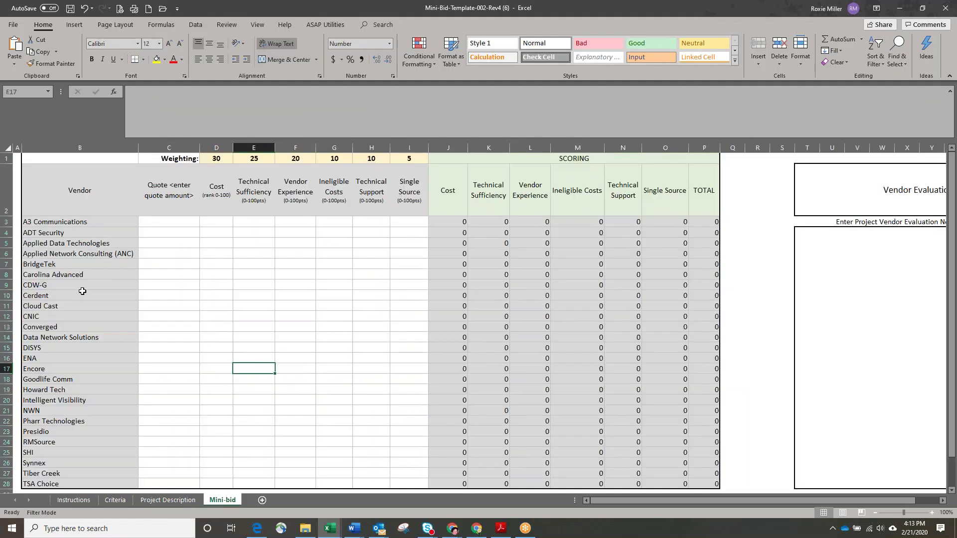
scroll(82, 297, "down", 2)
scroll(82, 297, "up", 2)
left_click(161, 225)
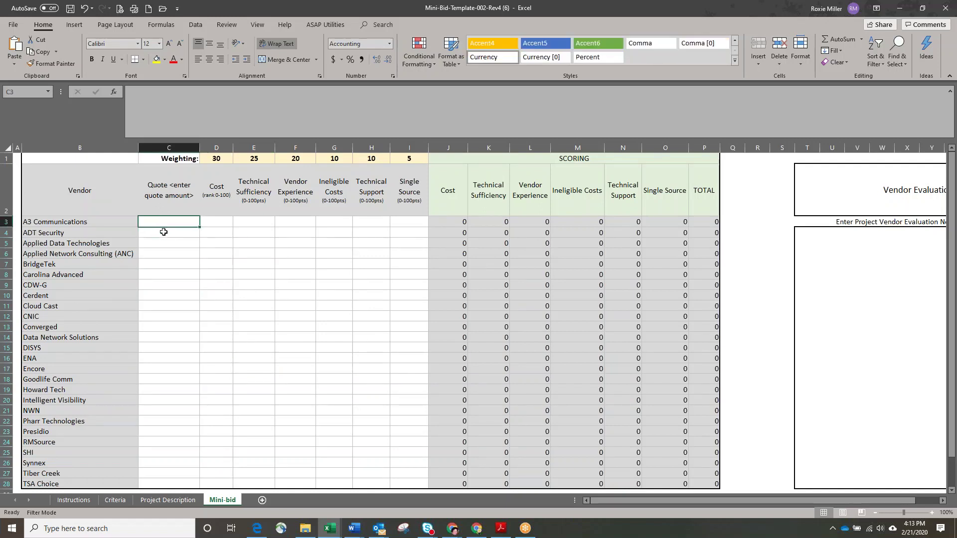
Try the entry "NA No bi" in the quote cell for Pharr Technologies and erase it.
left_click(154, 422)
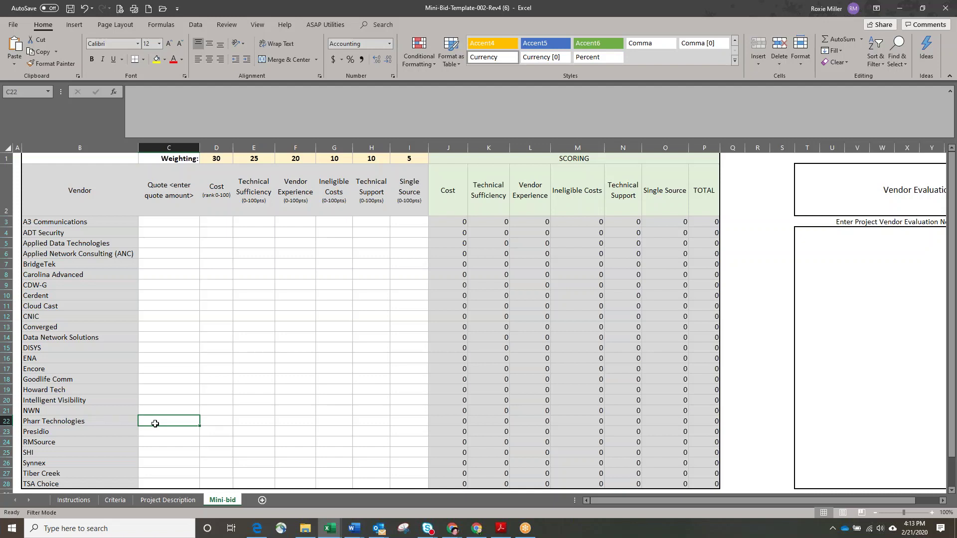
type("NA No bi")
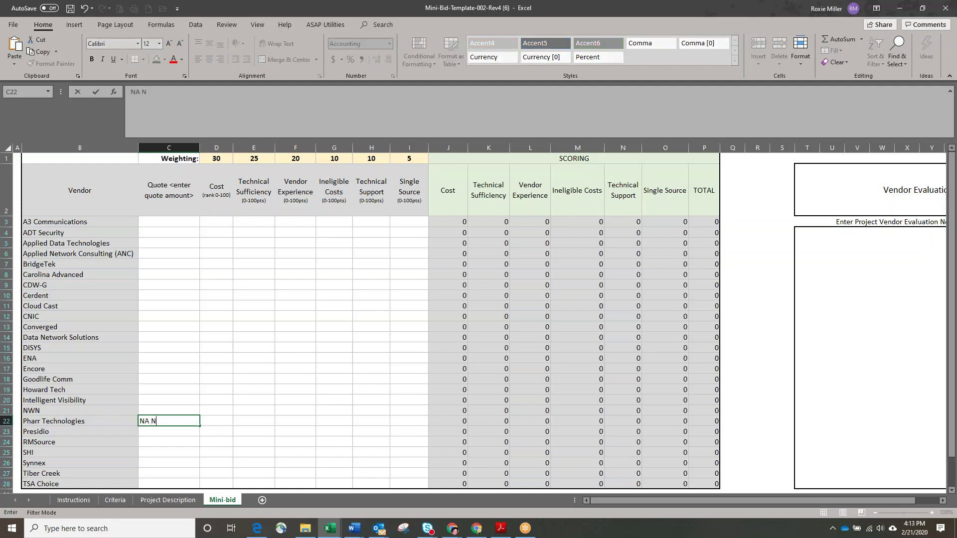
key("BackSpace")
key("BackSpace")
key("BackSpace")
key("BackSpace")
key("BackSpace")
key("BackSpace")
key("BackSpace")
key("BackSpace")
Return to the Instructions sheet and select the note about the suggested criteria and weighting.
left_click(187, 501, "ctrl")
left_click(85, 504)
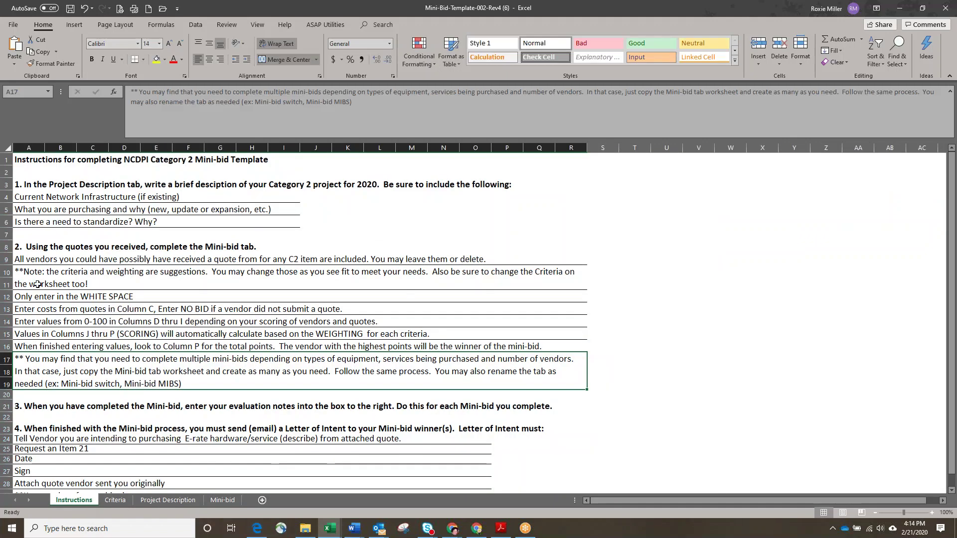
left_click(85, 278)
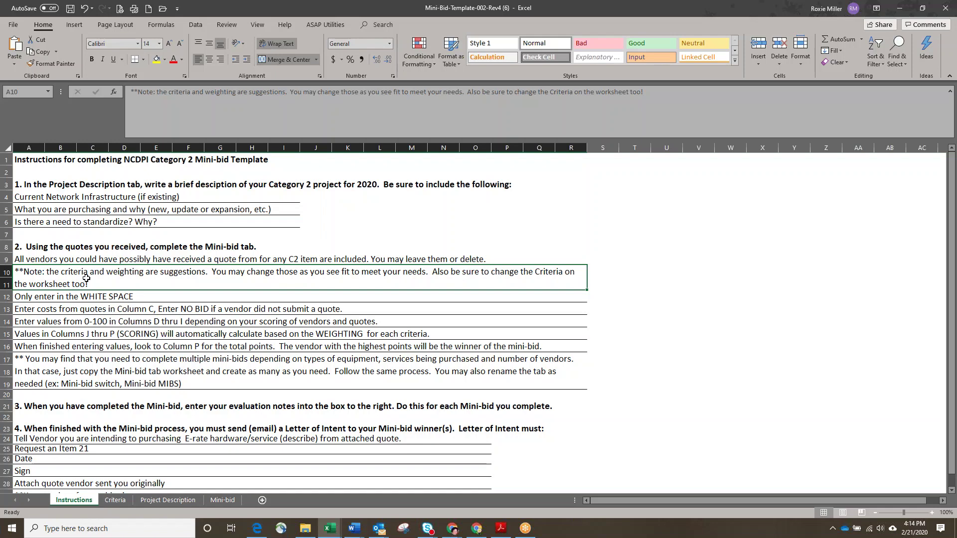
Show the Criteria sheet and enlarge its view to 150%.
left_click(115, 501)
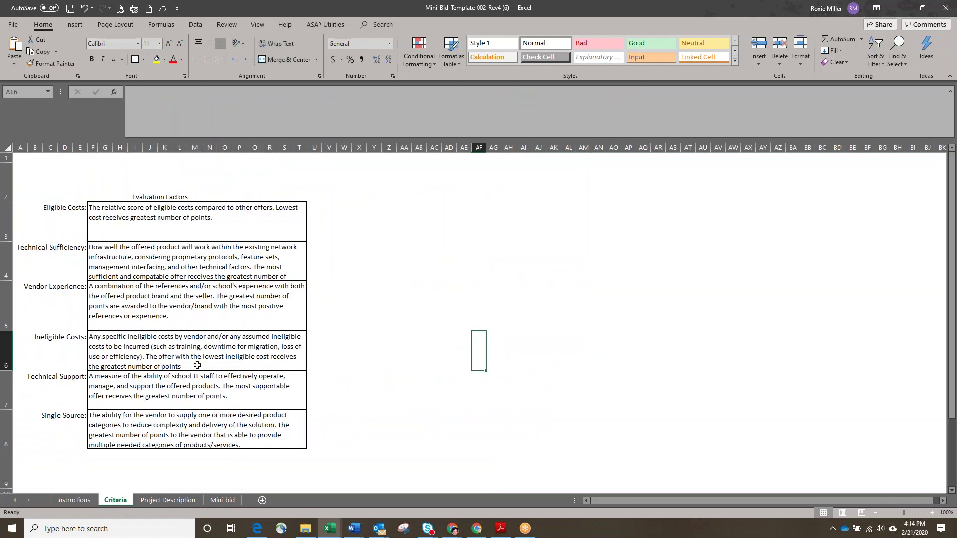
left_click(943, 501)
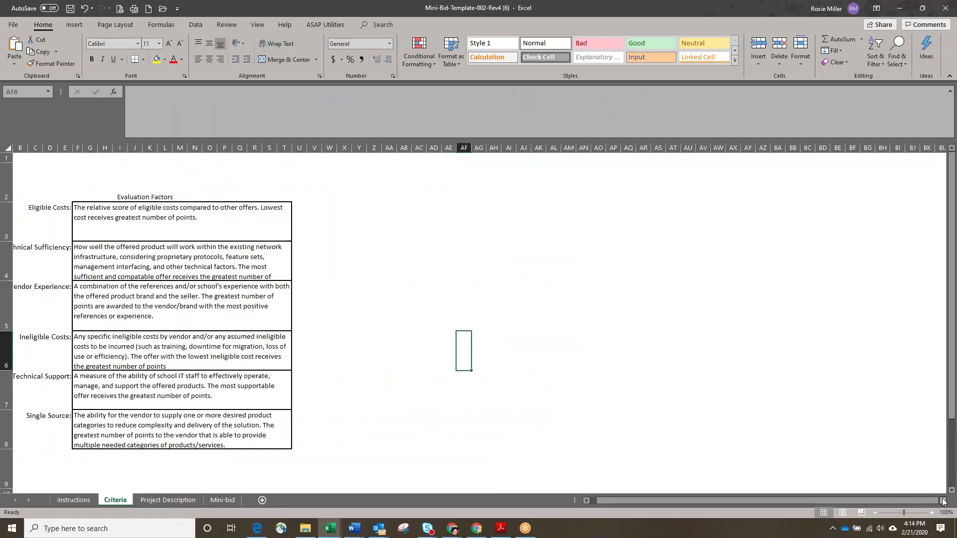
left_click(942, 501)
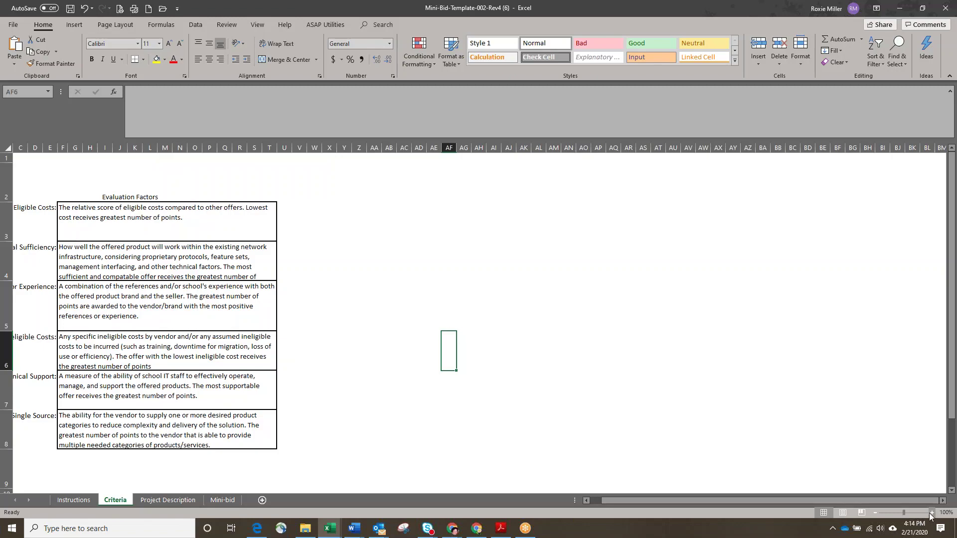
left_click(930, 513)
left_click(931, 513)
left_click(930, 513)
left_click(930, 513)
left_click(930, 513)
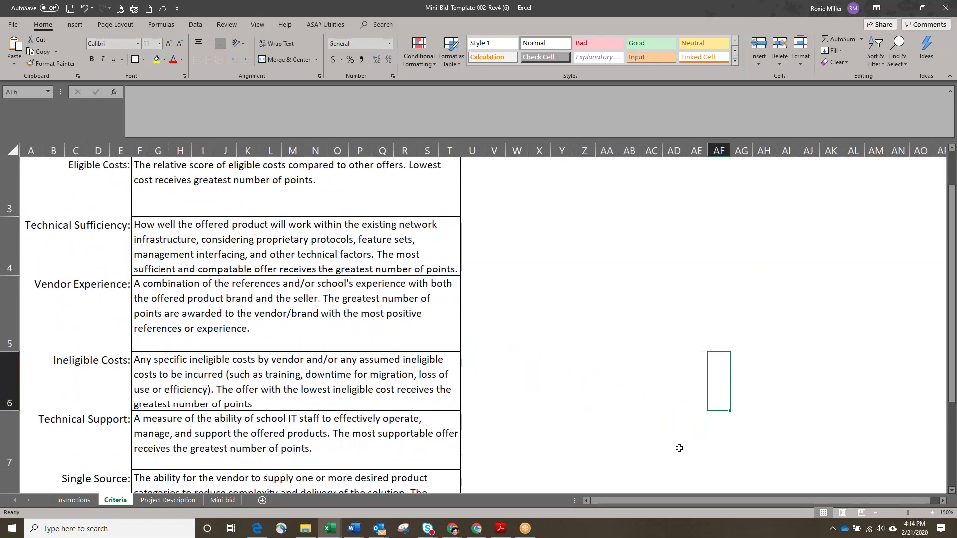
Read through the evaluation factors from Eligible Costs to Single Source.
scroll(447, 408, "up", 1)
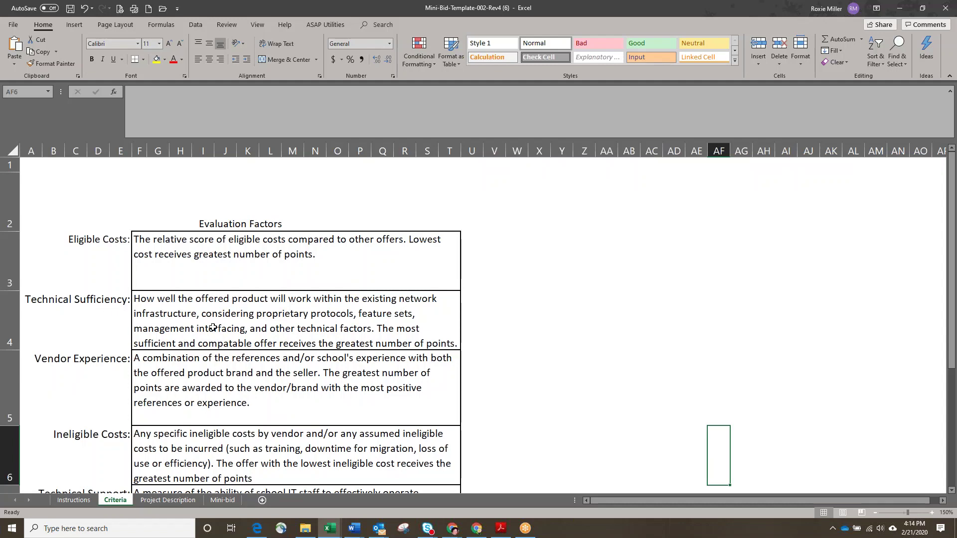
scroll(192, 377, "down", 2)
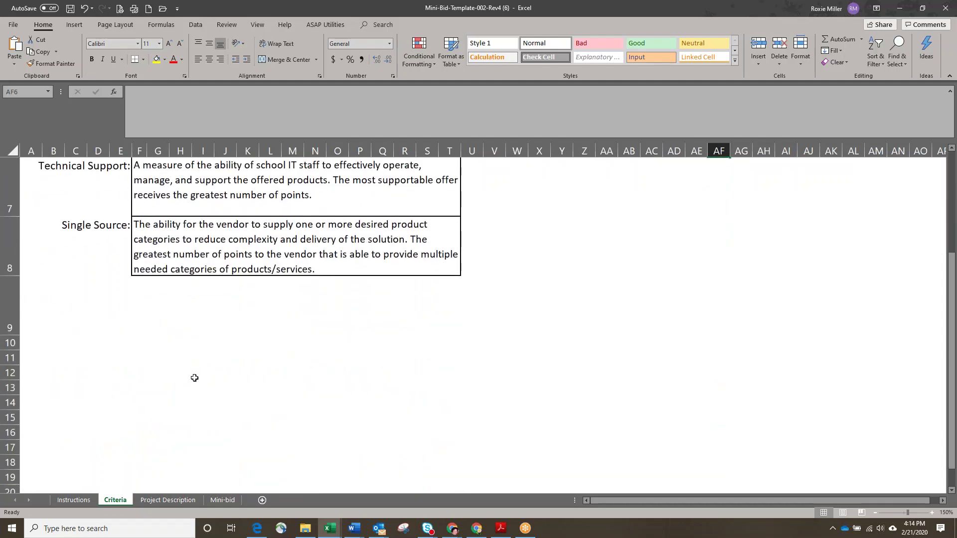
scroll(195, 378, "up", 1)
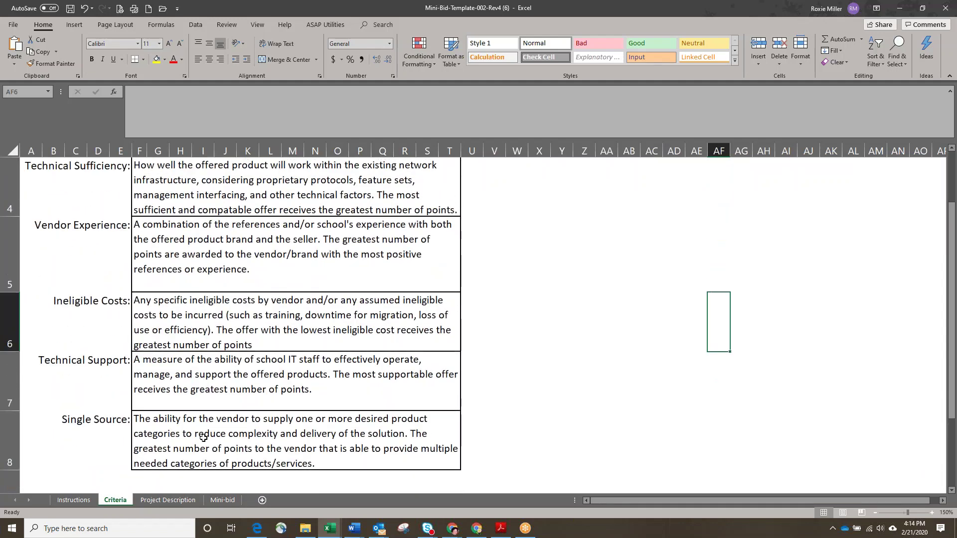
scroll(199, 438, "up", 1)
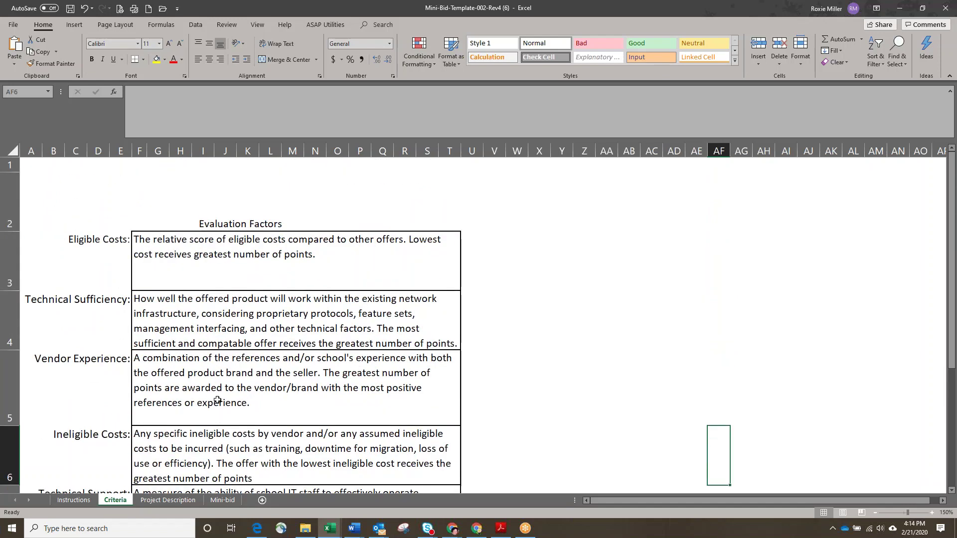
scroll(217, 400, "down", 1)
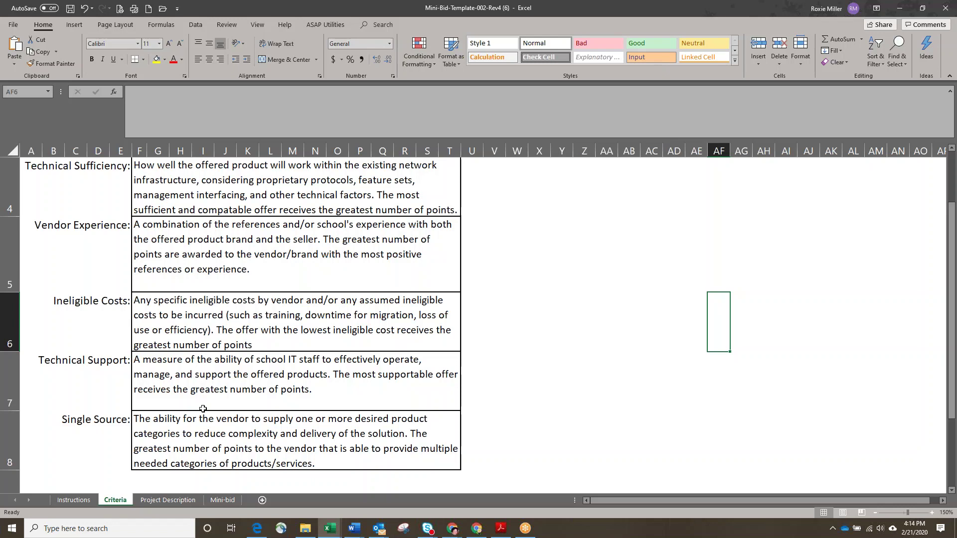
scroll(203, 409, "up", 1)
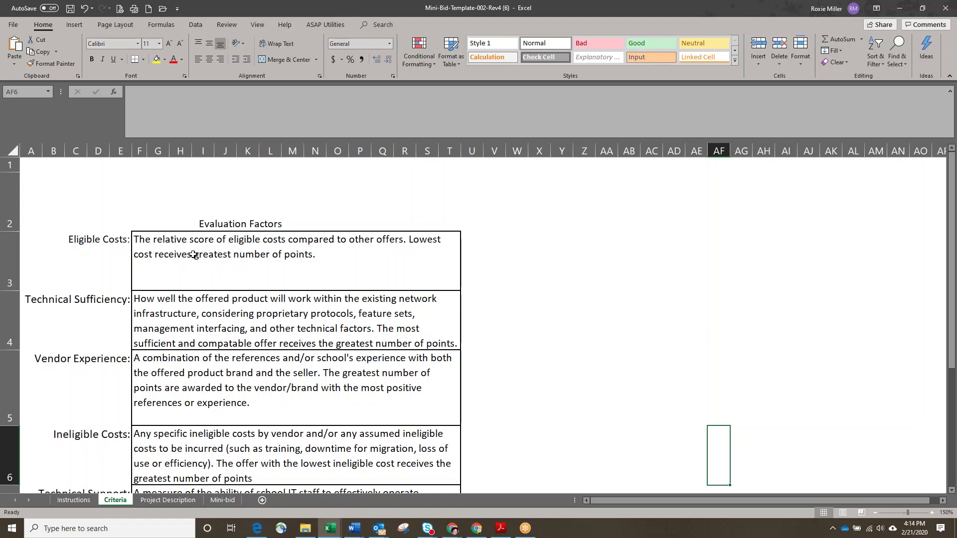
Compare the criteria headings of the Mini-bid sheet's ranking and scoring columns with the evaluation factors on the Criteria sheet.
left_click(223, 500)
left_click_drag(217, 189, 672, 198)
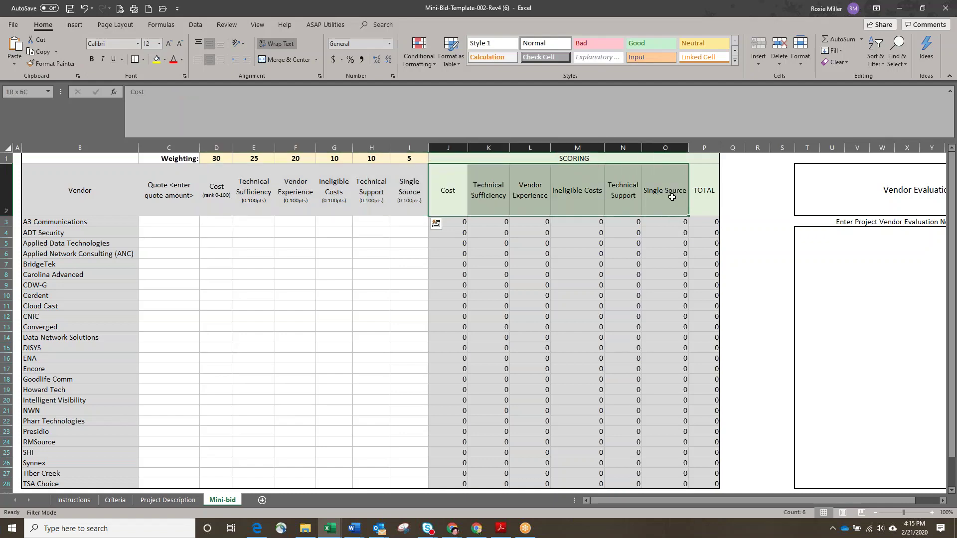
left_click(116, 500)
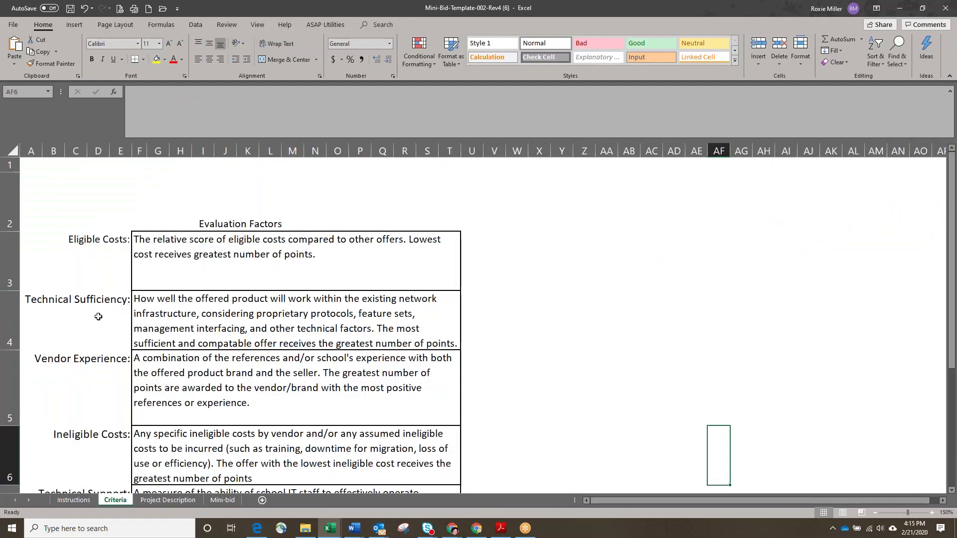
scroll(122, 299, "down", 1)
scroll(167, 291, "up", 1)
left_click(220, 500)
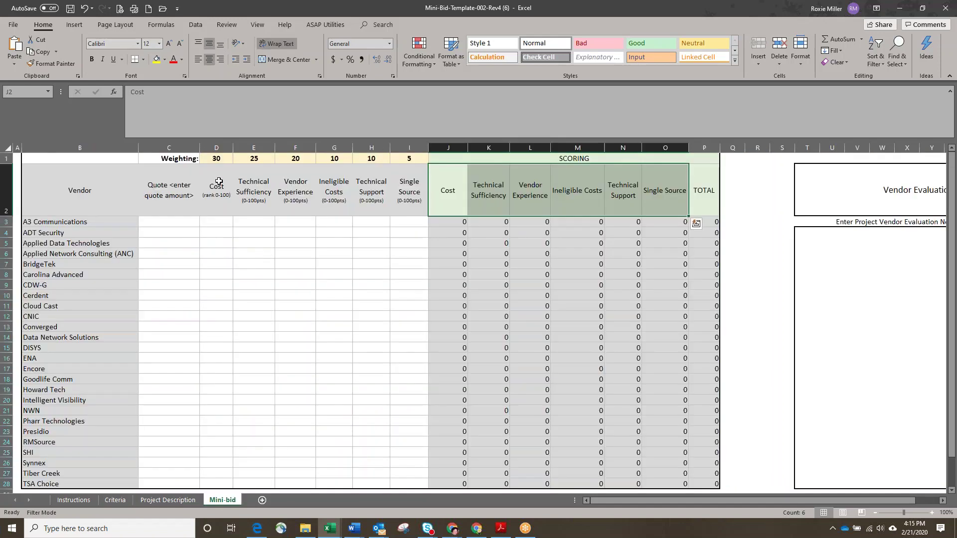
left_click_drag(219, 181, 404, 185)
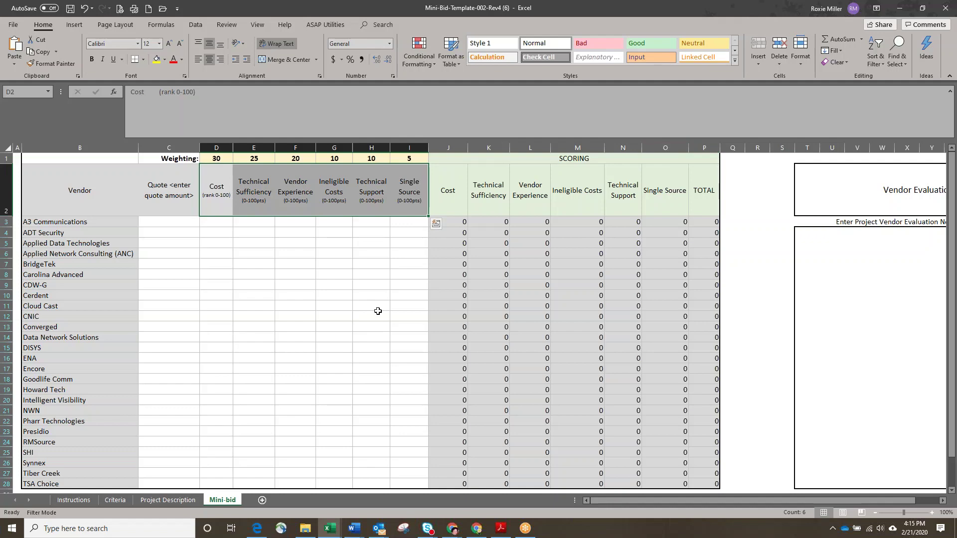
Select the instruction about entering only in the white space, and highlight the Mini-bid sheet's entry range C3:I28.
left_click(74, 500)
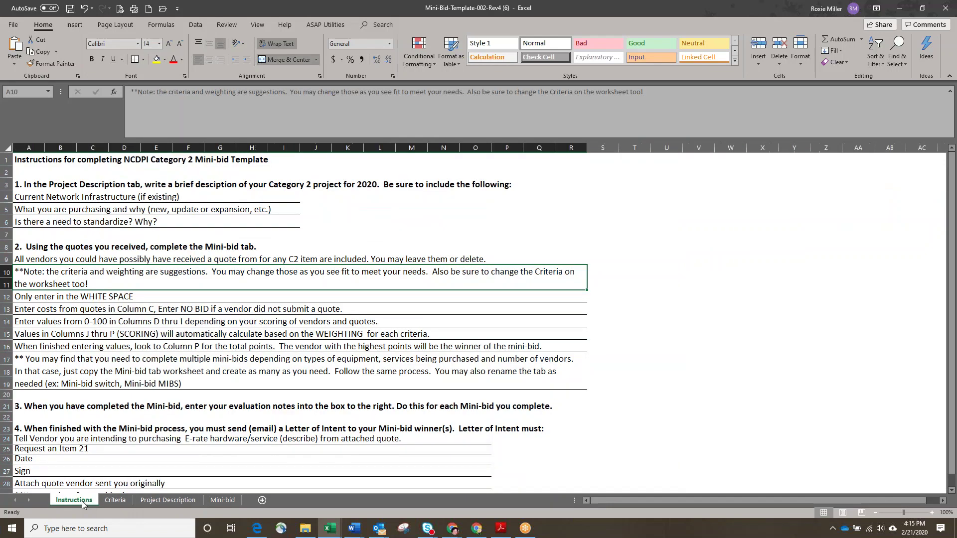
left_click(30, 300)
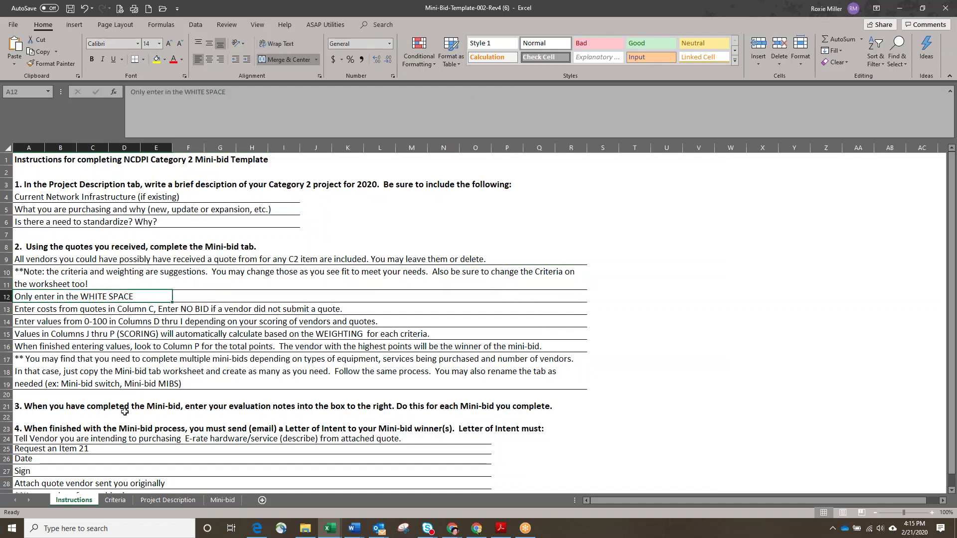
left_click(232, 499)
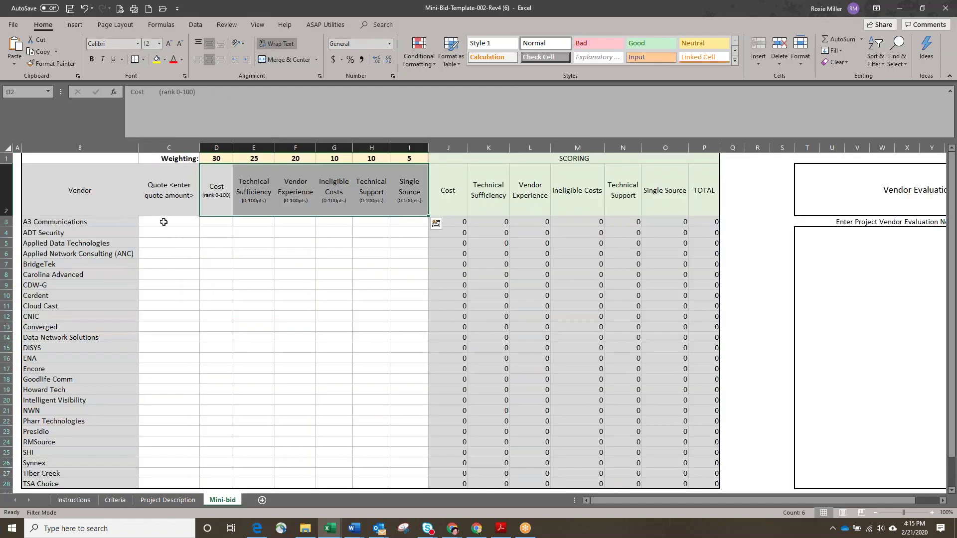
left_click_drag(163, 221, 394, 483)
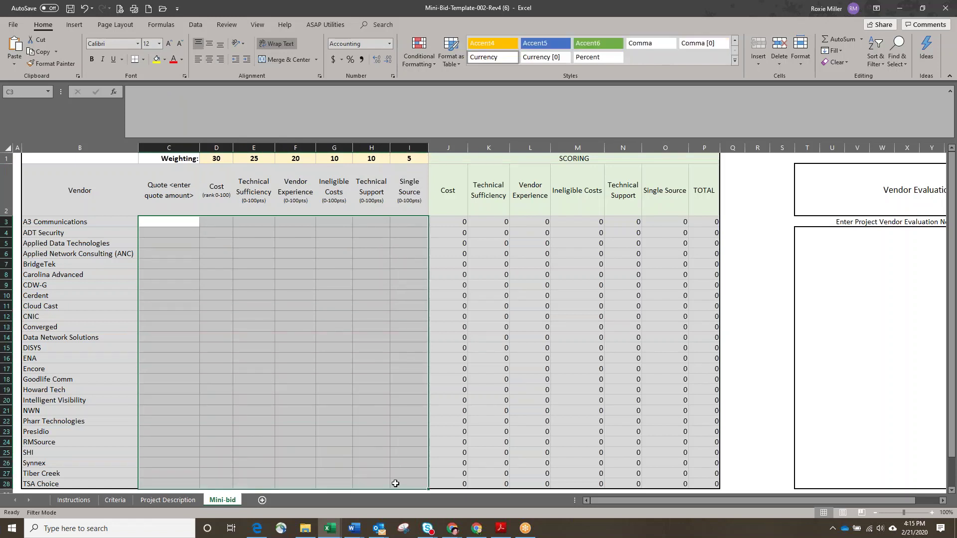
Examine the formula behind the first vendor's Cost score in cell J3 without changing it.
left_click(446, 224)
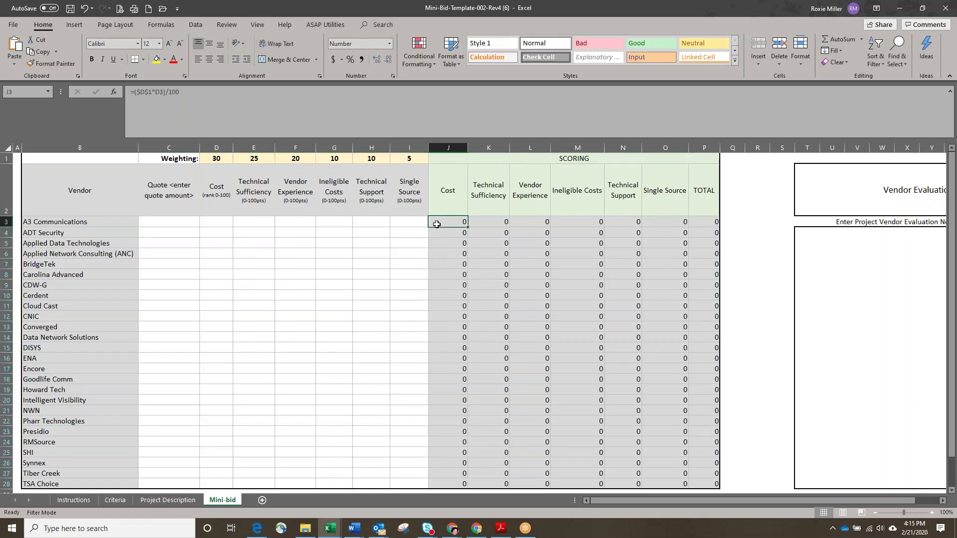
double_click(450, 222)
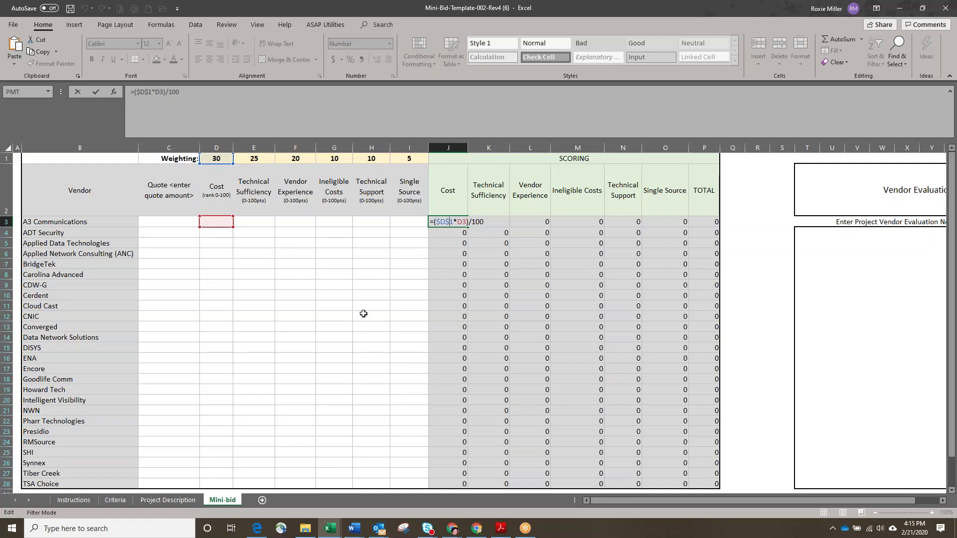
key("ctrl+Return")
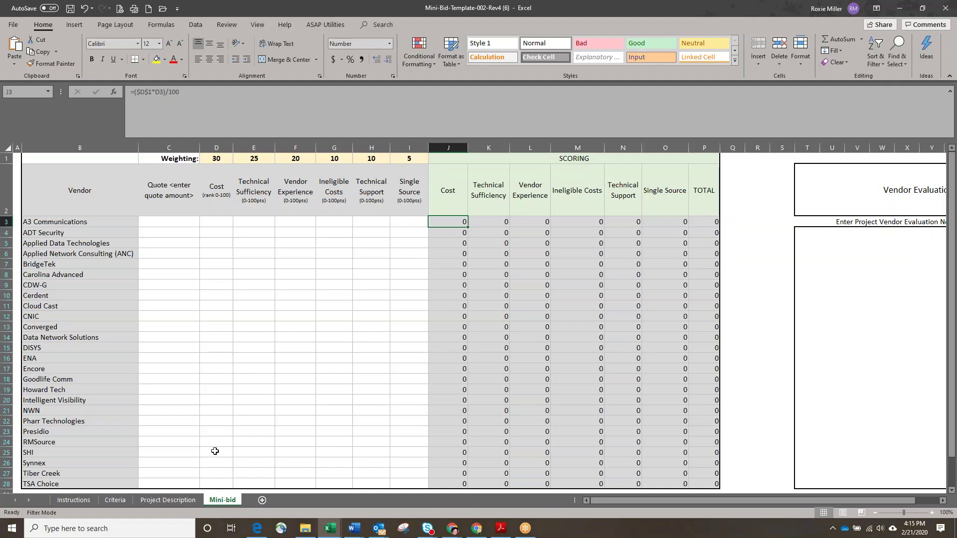
Select the instruction about entering quote costs in Column C and NO BID for missing quotes, and return to the Mini-bid sheet.
left_click(70, 501)
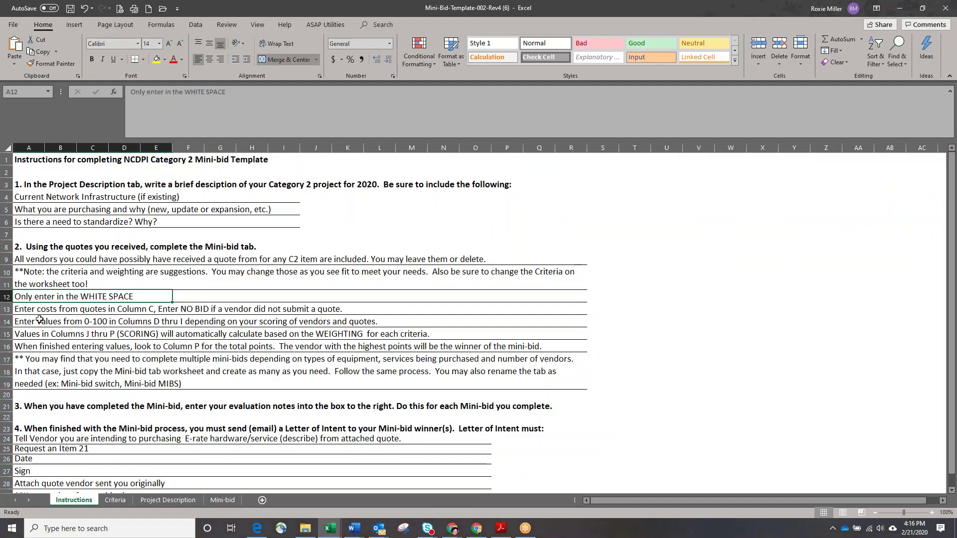
left_click(26, 310)
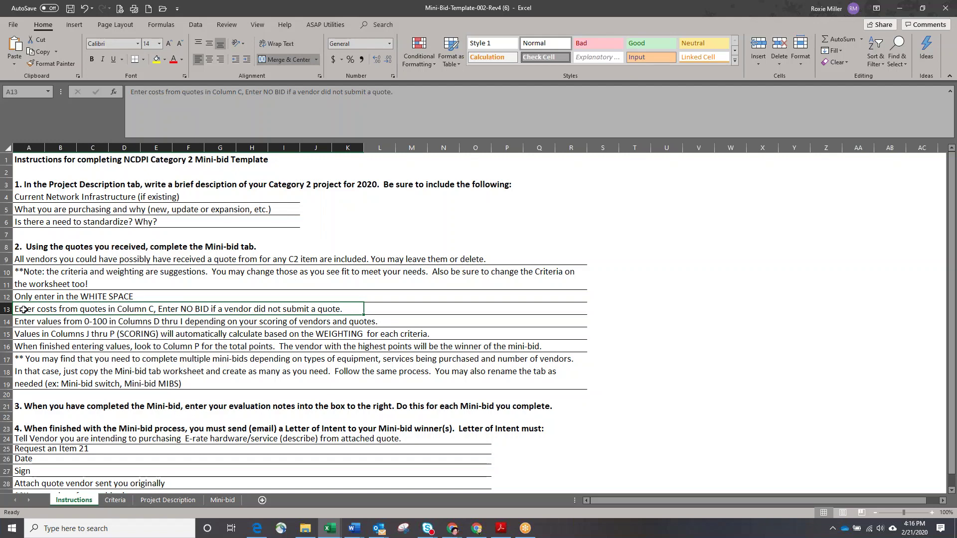
left_click(224, 501)
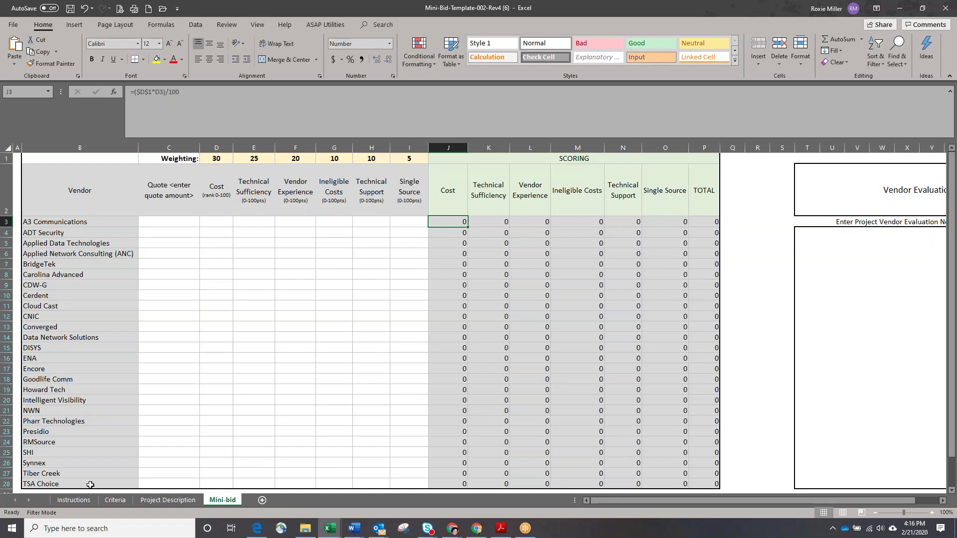
Compare the Mini-bid sheet's weighting values in D1:I1 with the criteria points in the WSFCS E-rate mini-bid PDF in Chrome.
left_click_drag(215, 159, 419, 161)
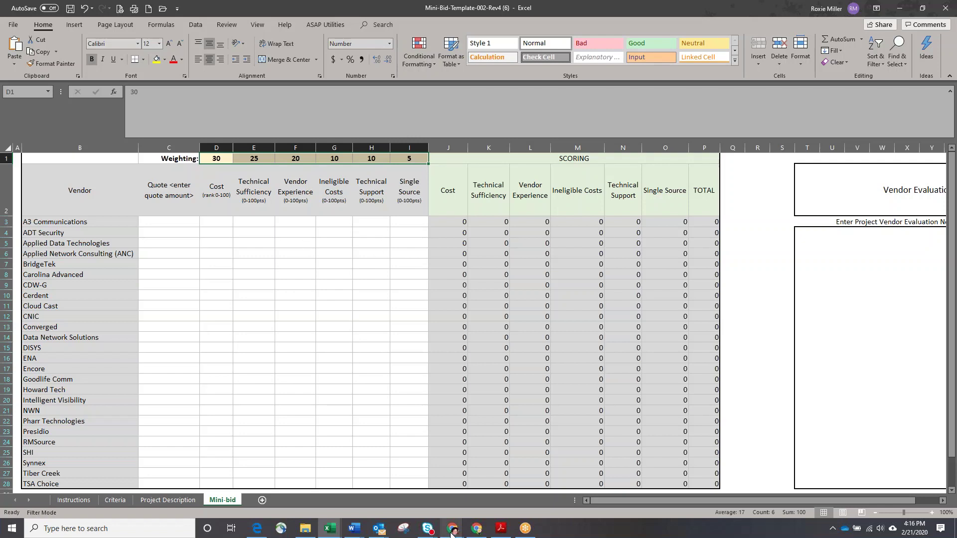
mouse_move(454, 533)
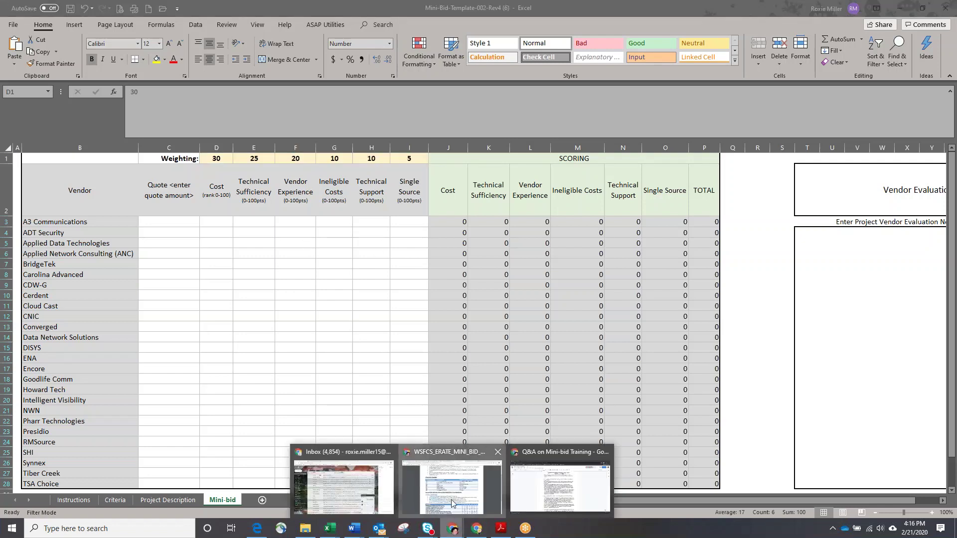
left_click(451, 500)
scroll(420, 355, "down", 4)
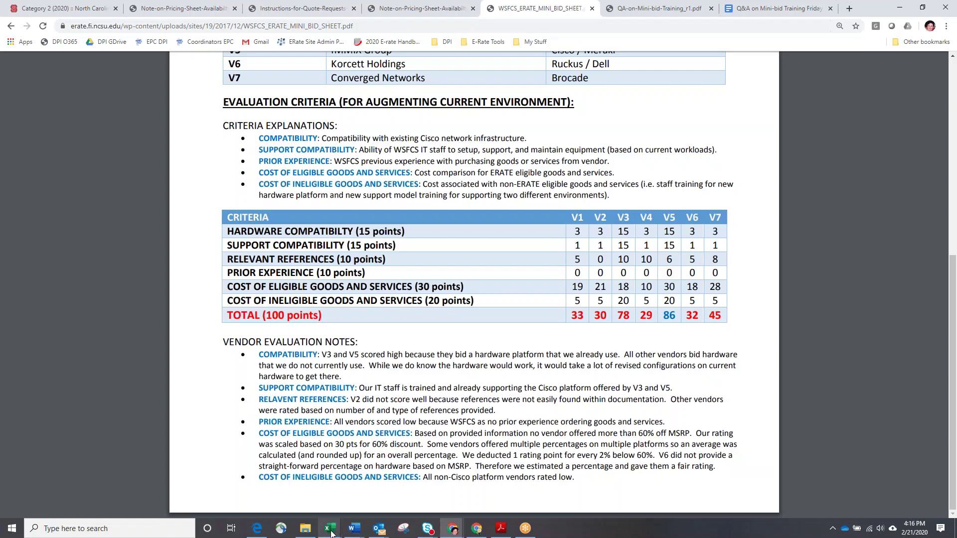
mouse_move(331, 532)
left_click(360, 507)
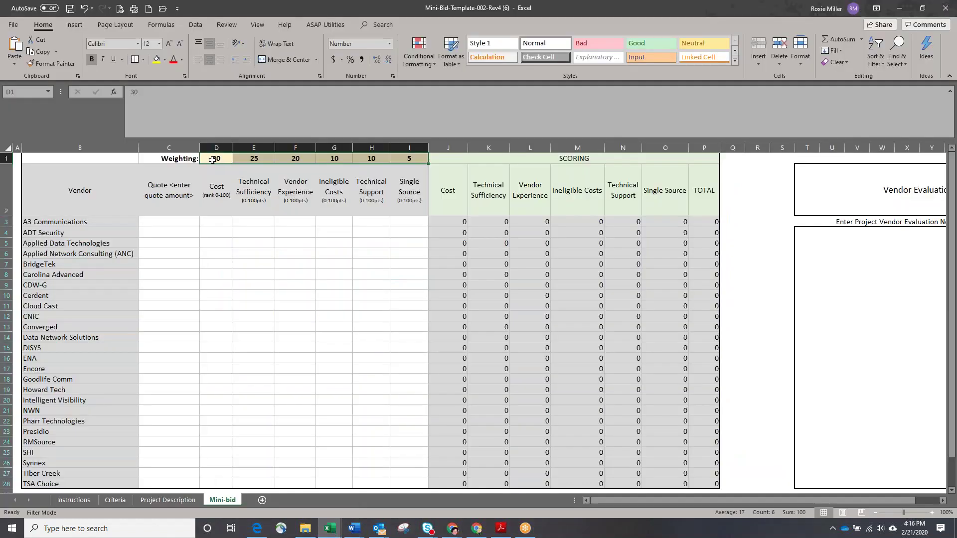
left_click_drag(213, 159, 410, 159)
left_click(216, 160)
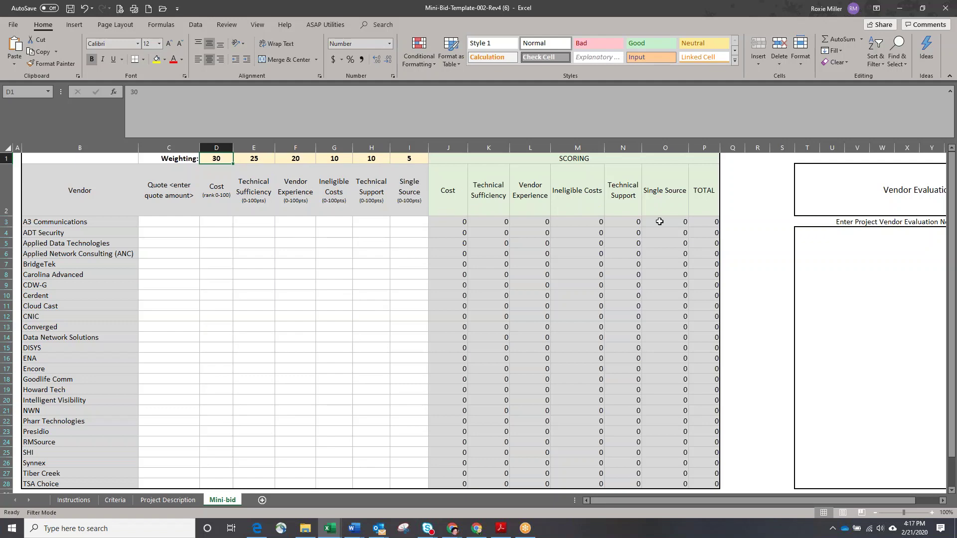
Recheck the quote instruction, and enter 12546.25 for A3 Communications and "no bid" for ADT Security and Applied Data Technologies in Column C.
left_click(80, 500)
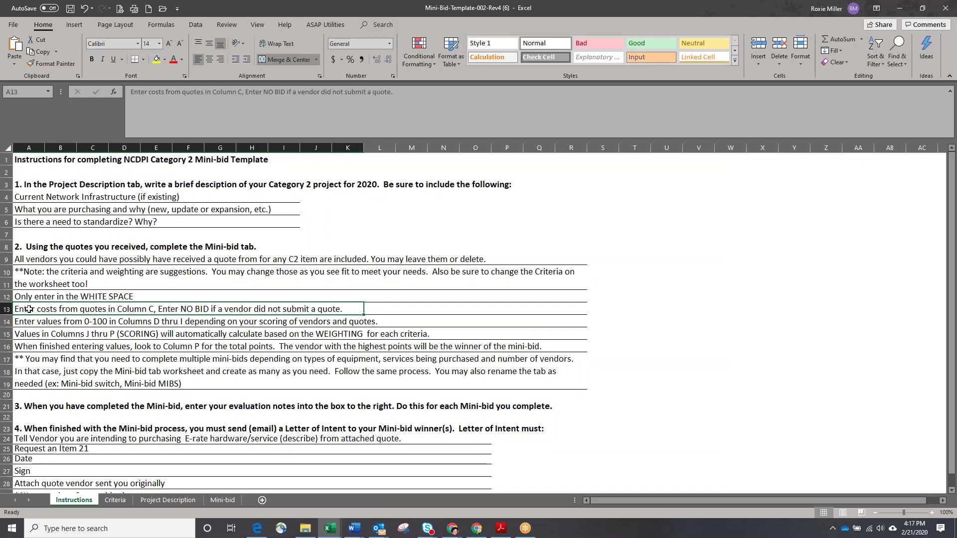
left_click(233, 499)
left_click(185, 221)
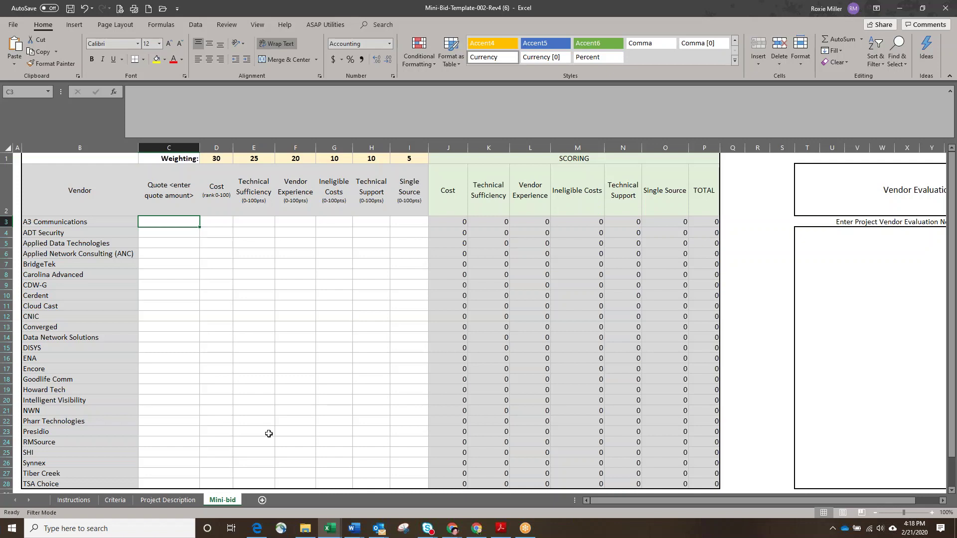
type("1")
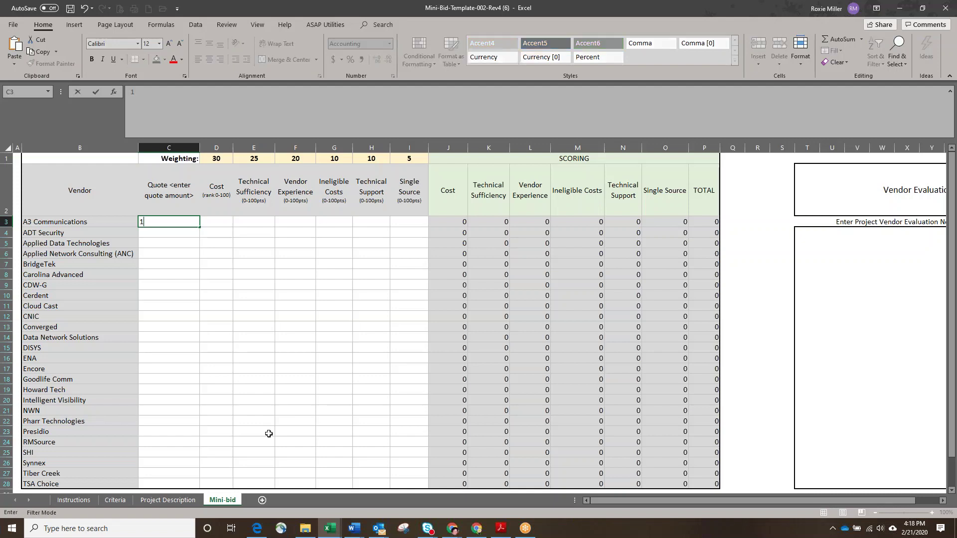
type("2546.25")
key("Return")
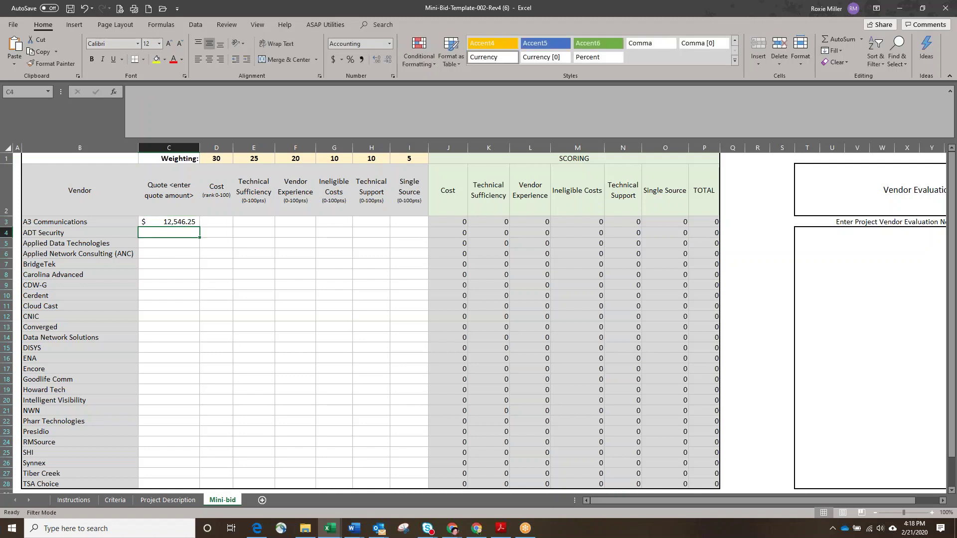
type("no bid")
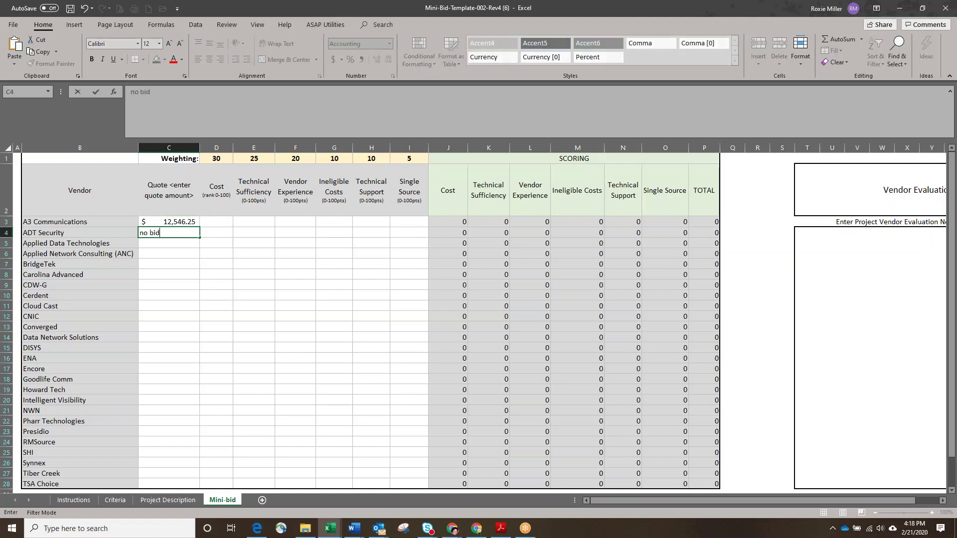
key("Return")
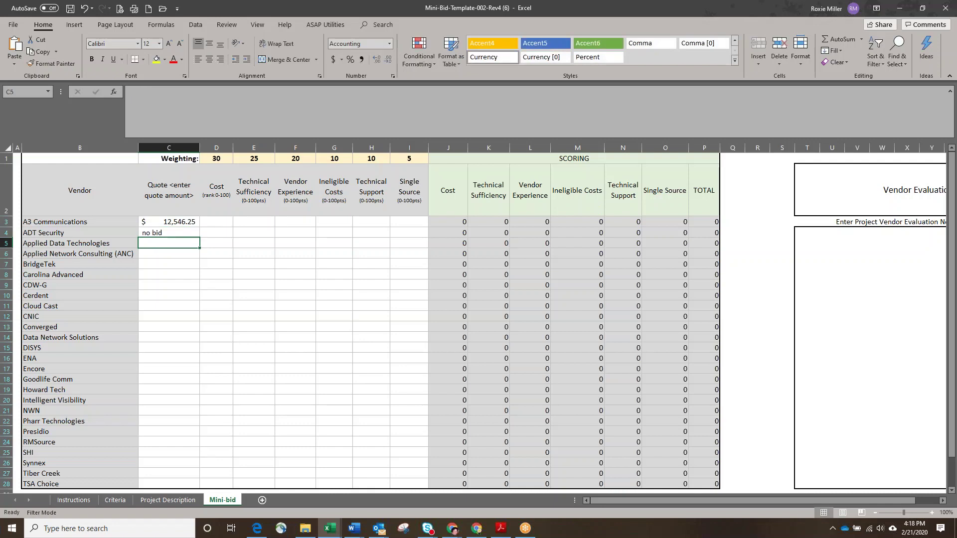
type("no bid")
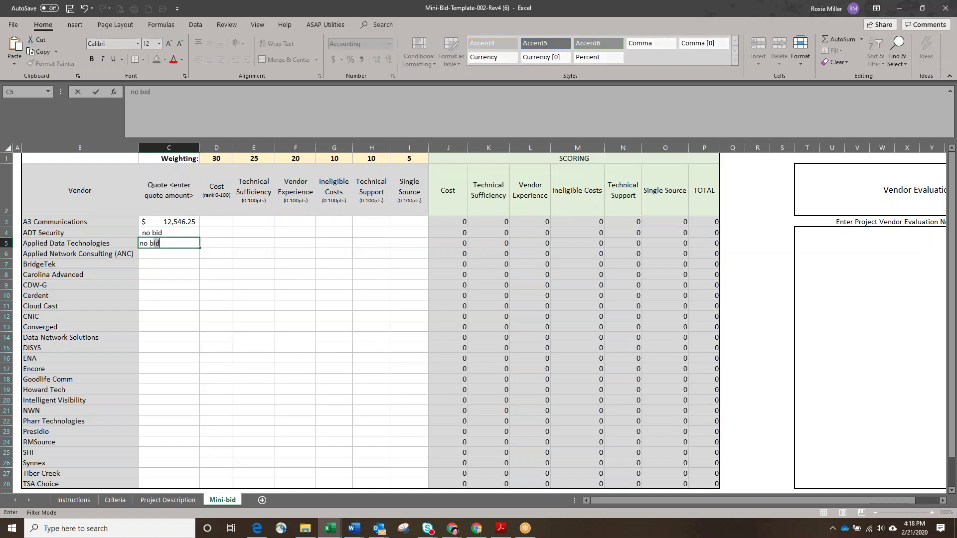
key("Return")
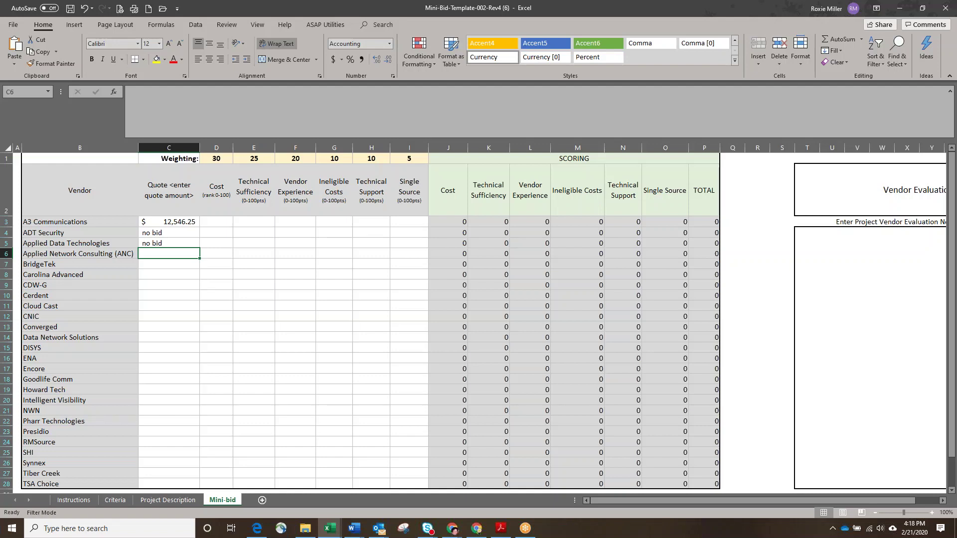
Enter quotes of 14987.52 for Applied Network Consulting and 13587.14 for BridgeTek, and "no bid" for Carolina Advanced.
type("14987.5")
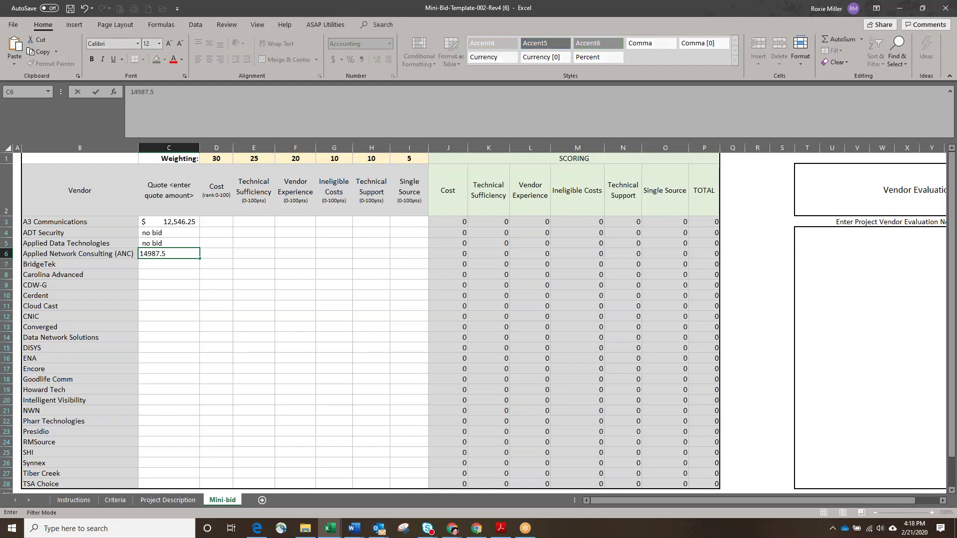
type("2")
key("Return")
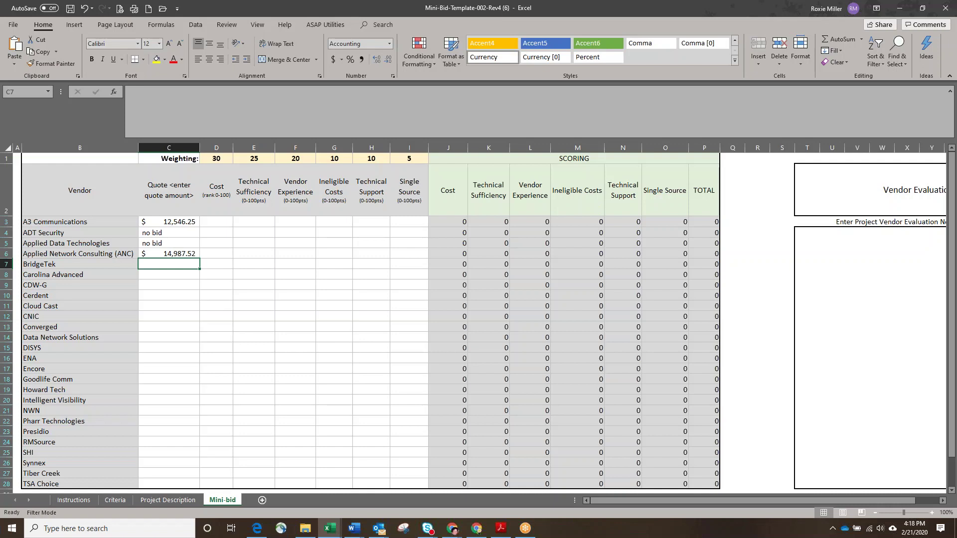
type("13")
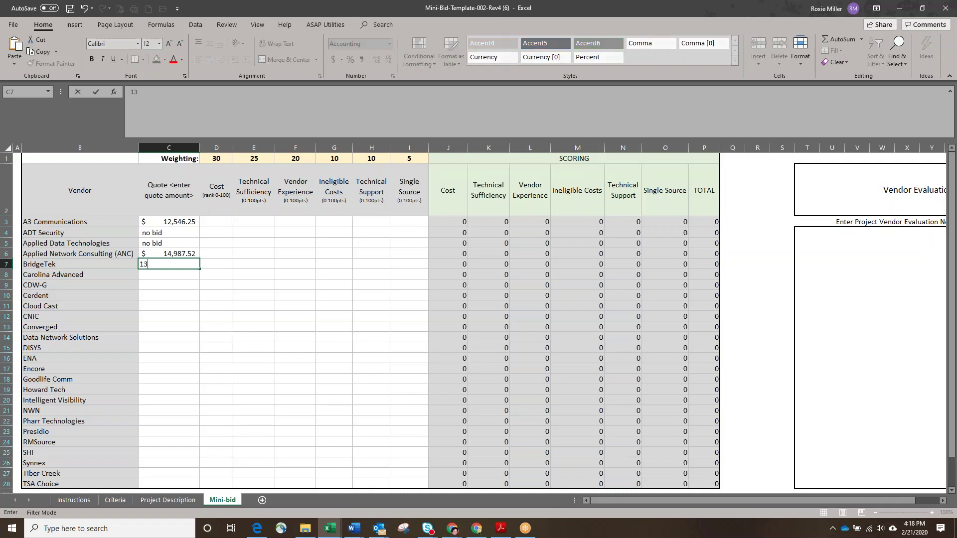
type("87.14")
key("Return")
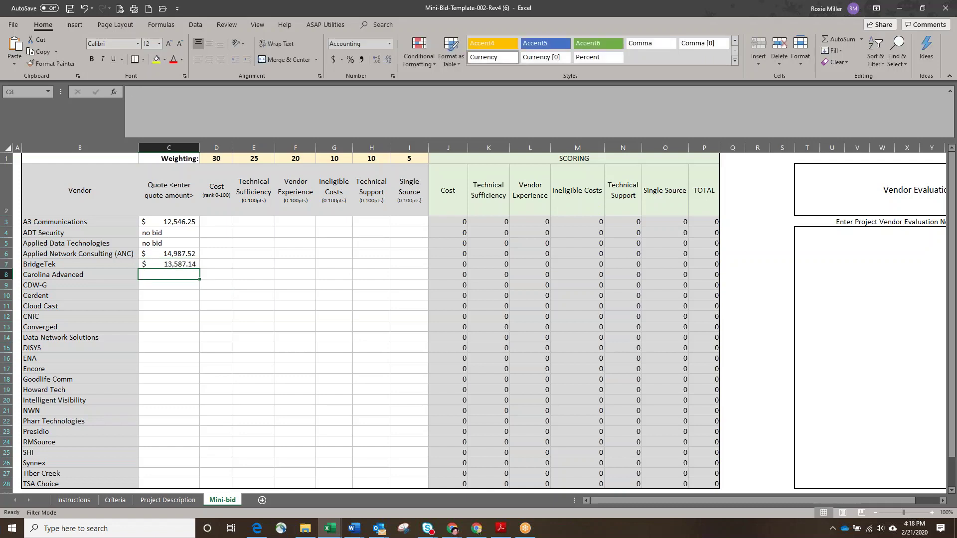
type("no bid")
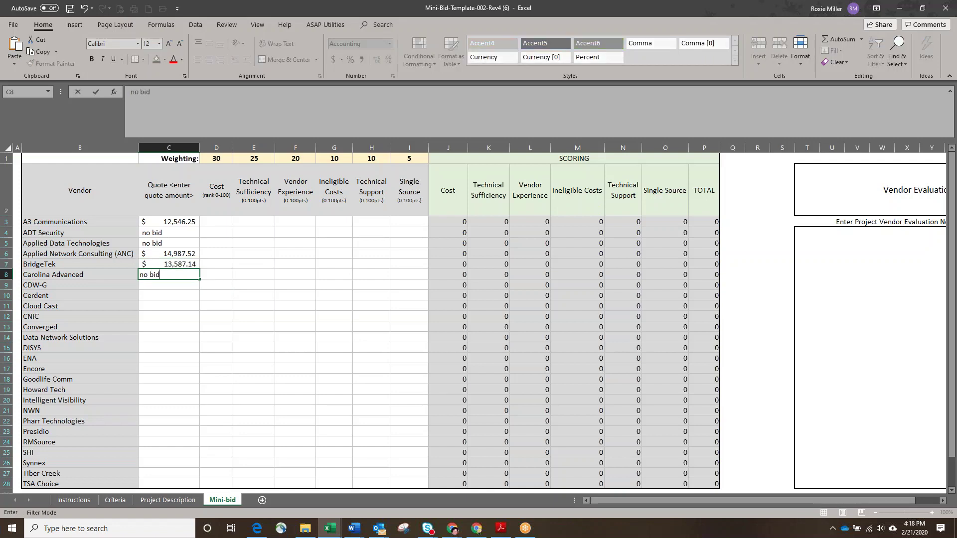
key("Return")
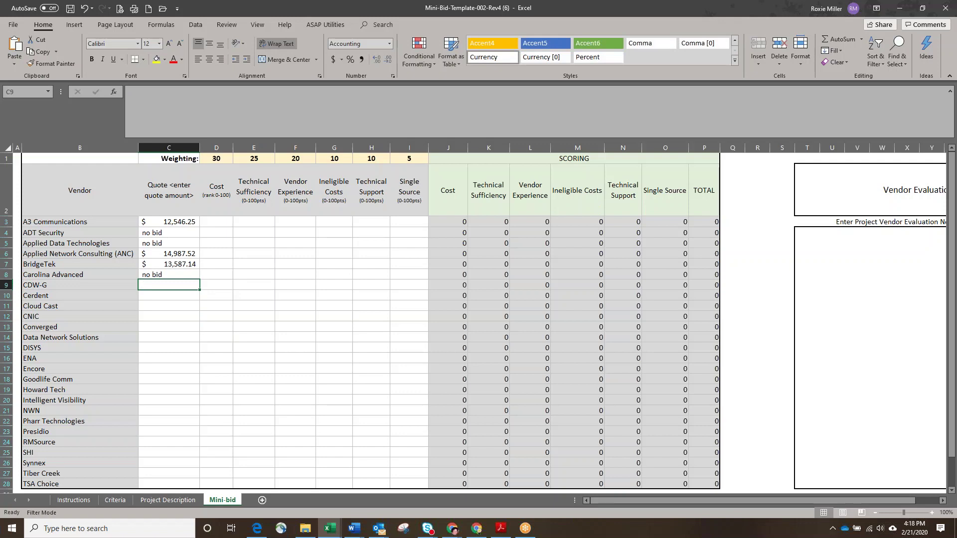
Enter a quote of 16,548.25 for CDW-G and "no bid" for Cerdent.
type("1")
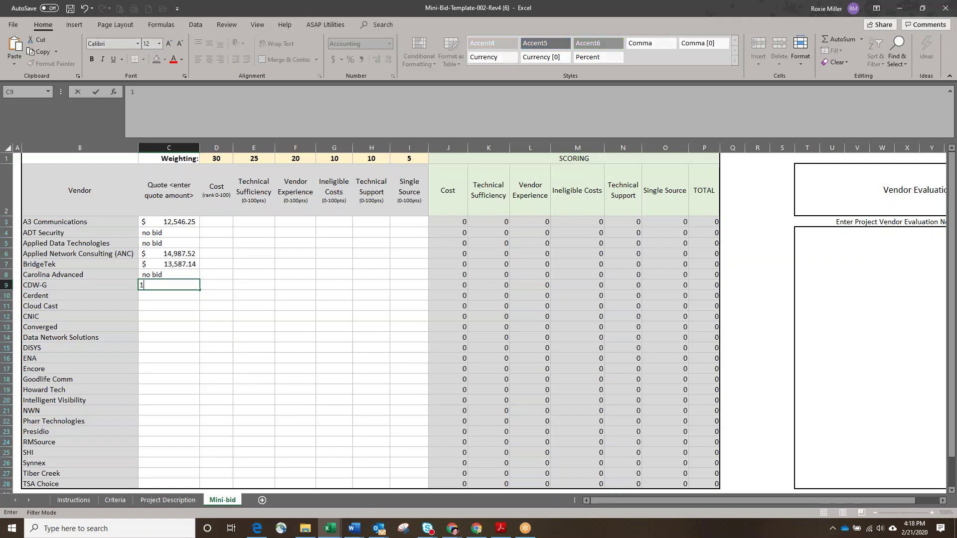
type("6,548.25")
key("Return")
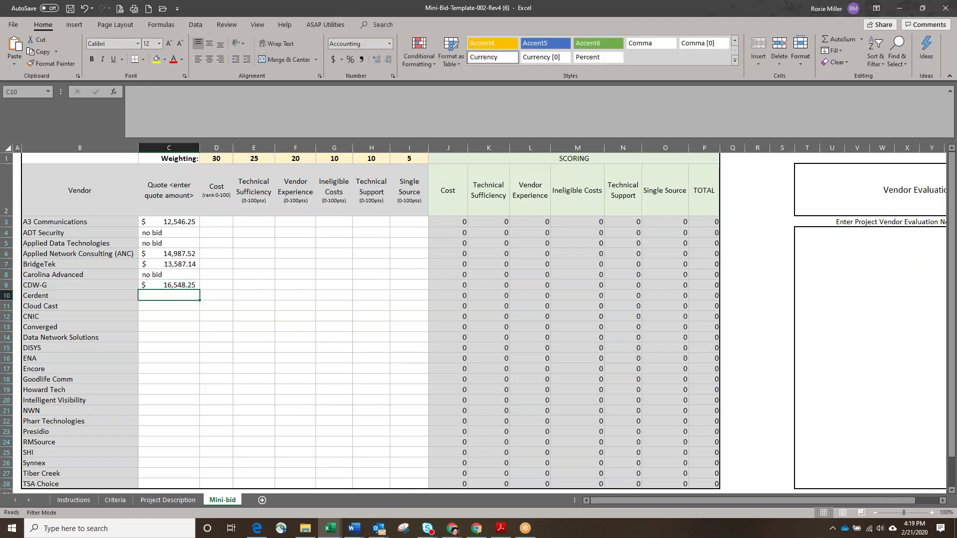
type("no bid")
key("Return")
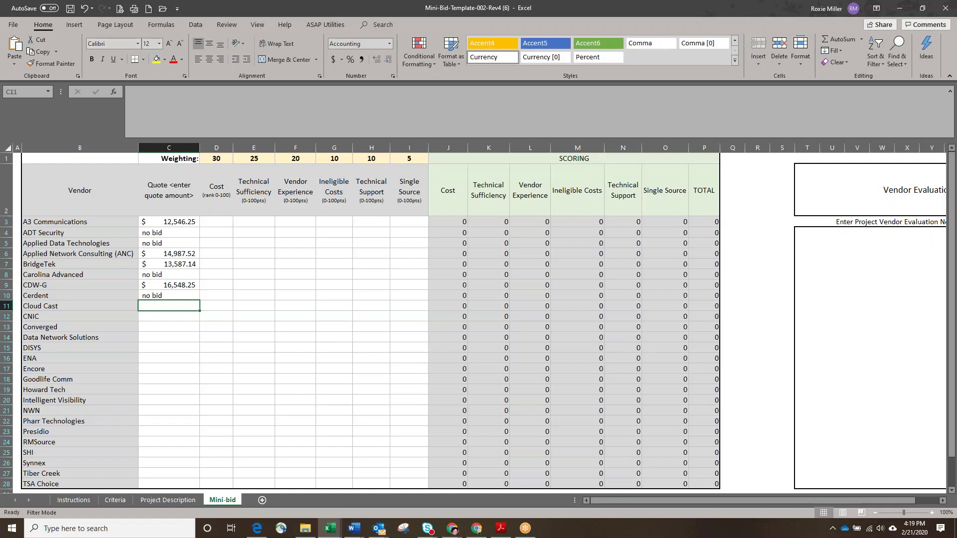
Enter a quote of 12000.54 for Cloud Cast and "no bid" for CNIC.
type("12,000")
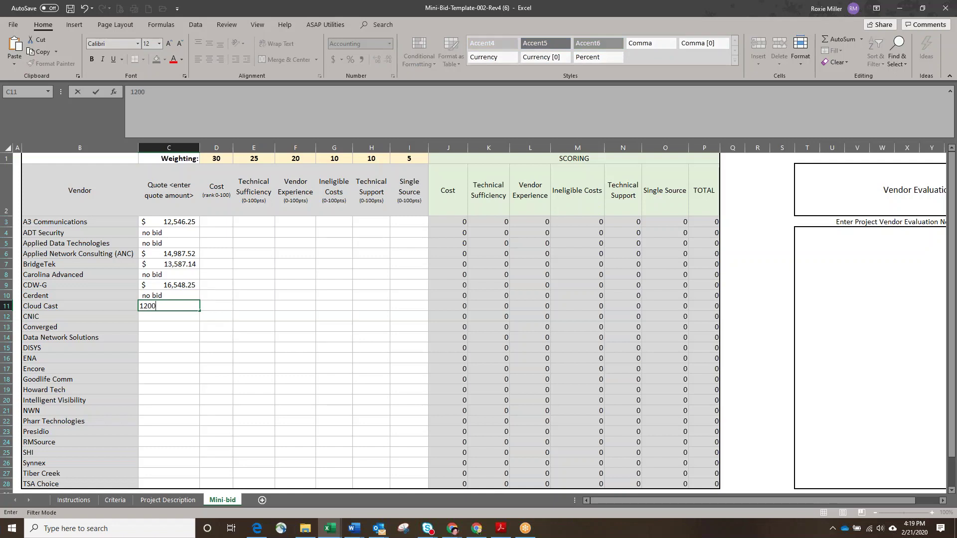
type(".54")
key("Return")
type("no bid")
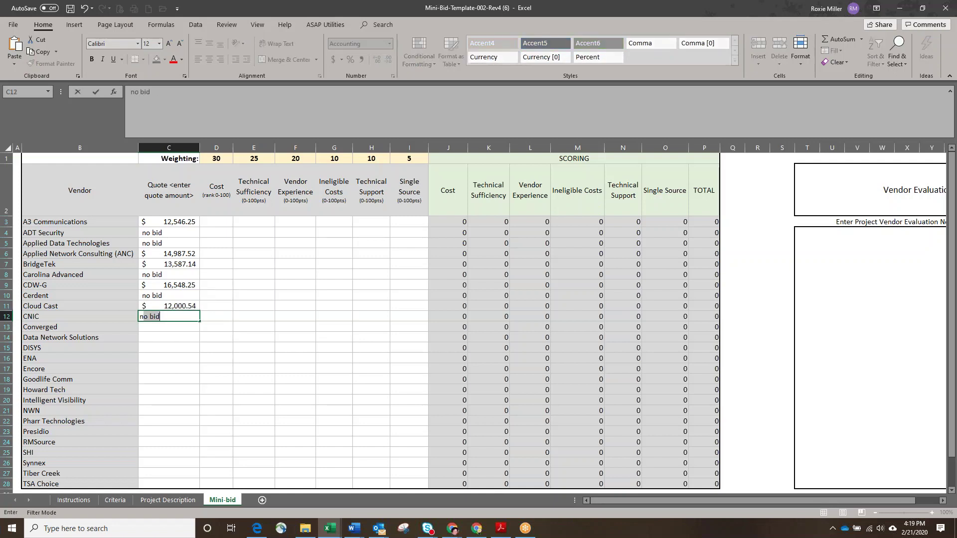
key("Return")
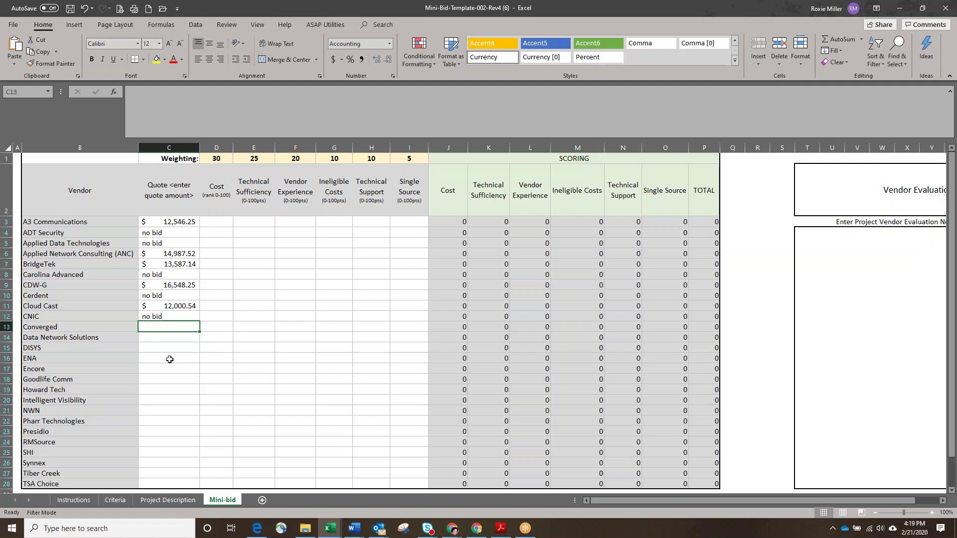
scroll(163, 404, "down", 1)
scroll(163, 403, "down", 3)
scroll(166, 349, "up", 4)
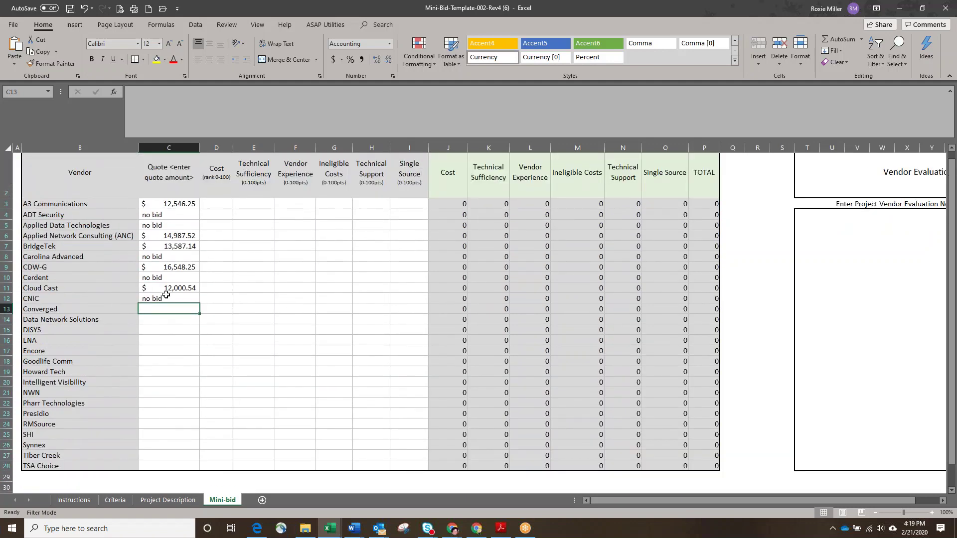
scroll(158, 369, "down", 3)
scroll(156, 372, "up", 3)
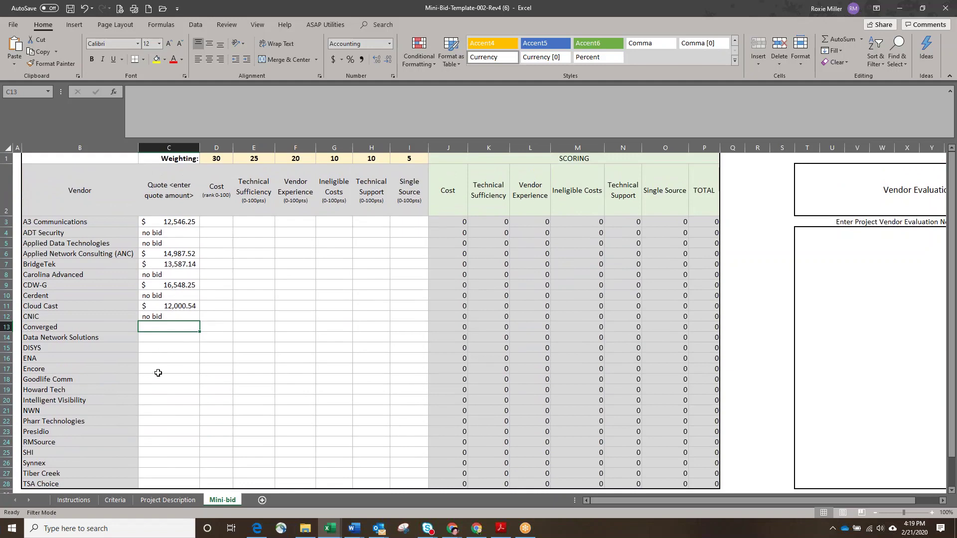
Review the instruction for scoring vendors from 0 to 100 in Columns D through I, and check the Project Description sheet.
left_click(214, 224)
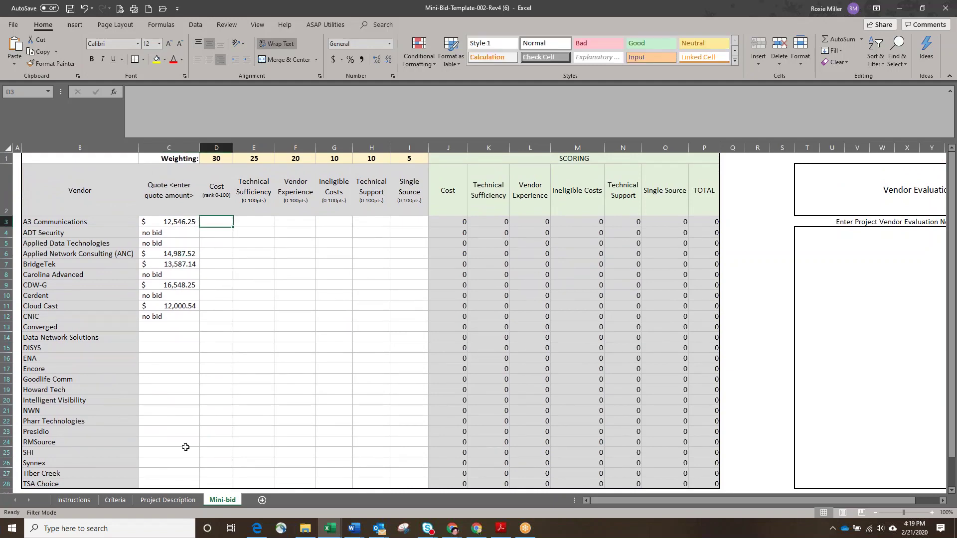
left_click(75, 500)
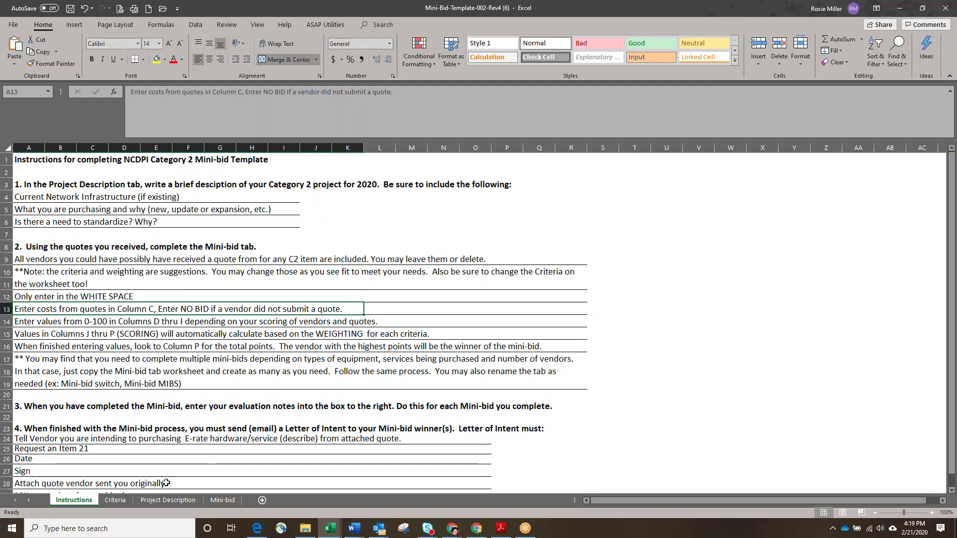
left_click(164, 501)
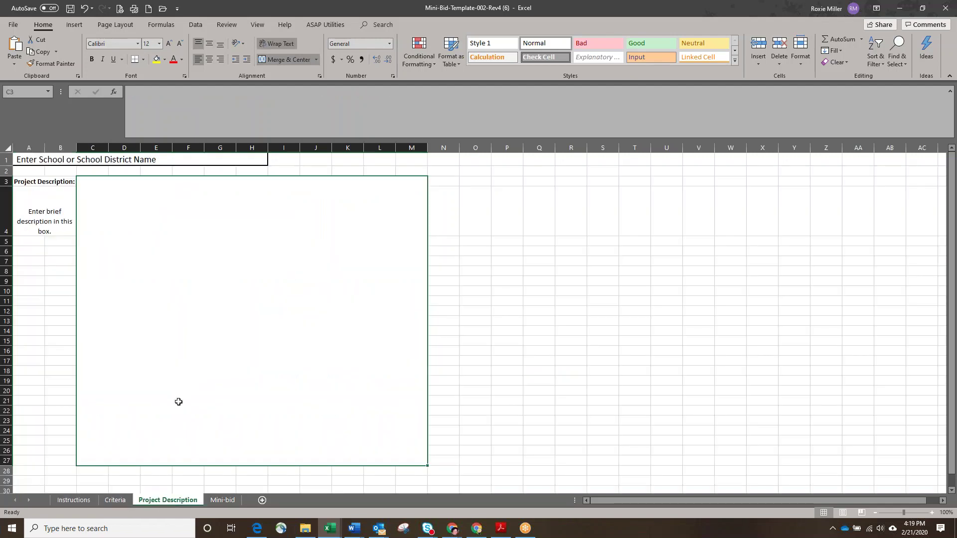
left_click(223, 500)
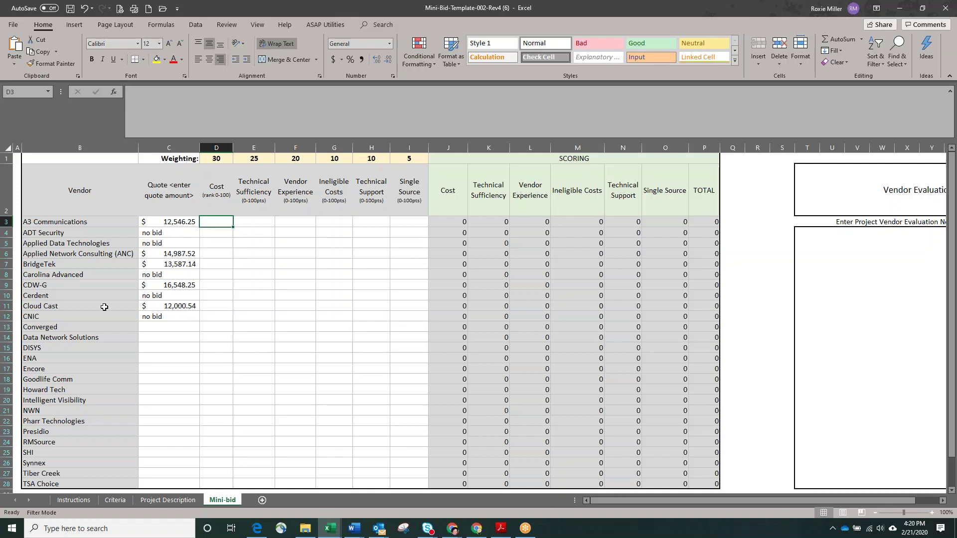
Enter Cost scores in Column D of the Mini-bid sheet: 100 for Cloud Cast and 80 for A3 Communications.
left_click(216, 307)
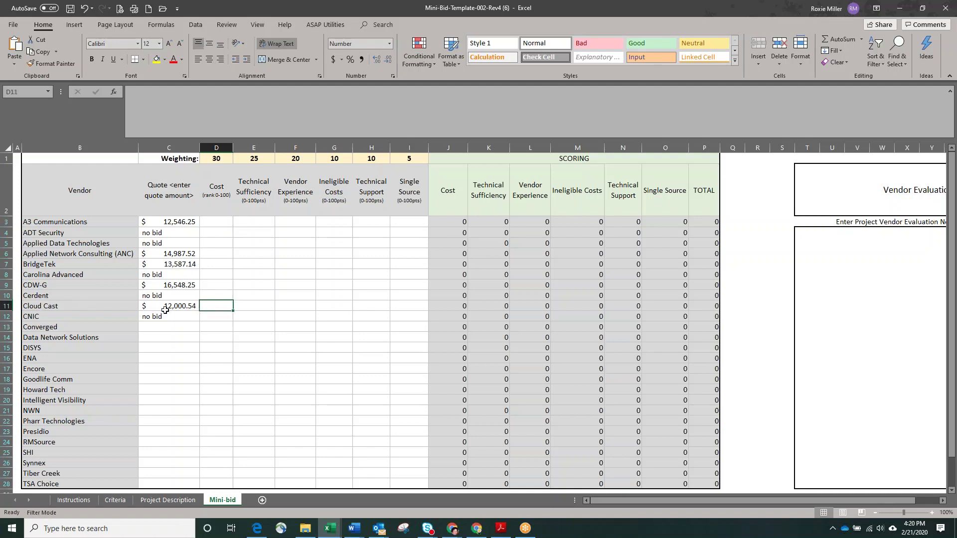
type("100")
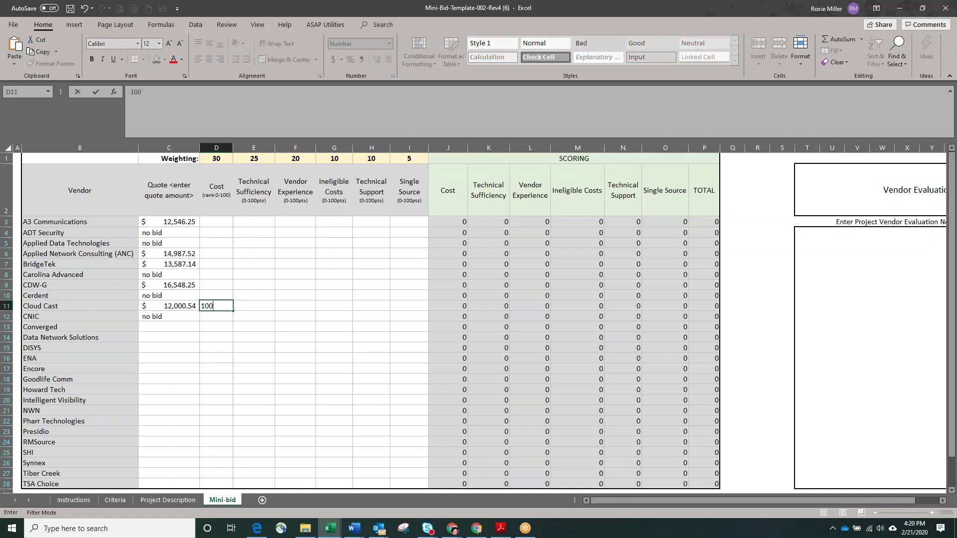
key("Return")
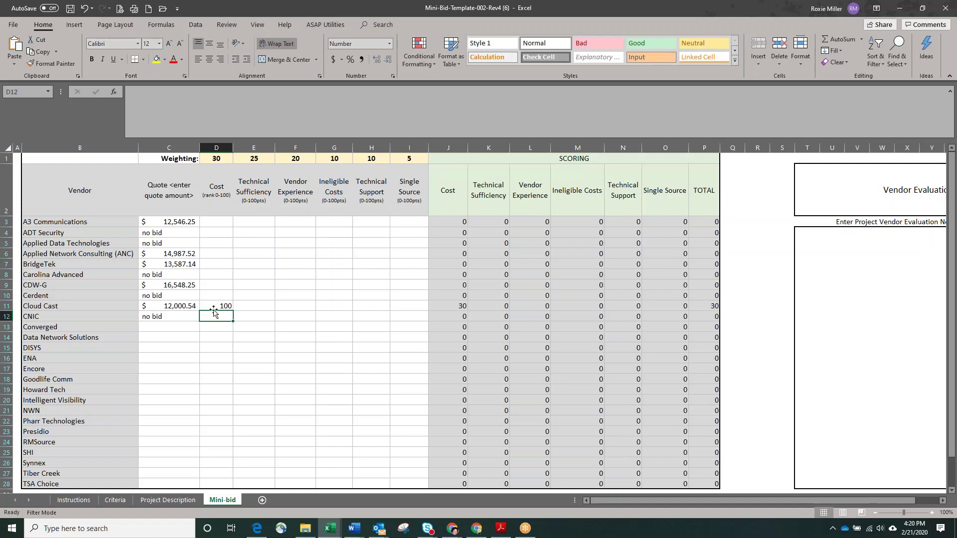
left_click(223, 223)
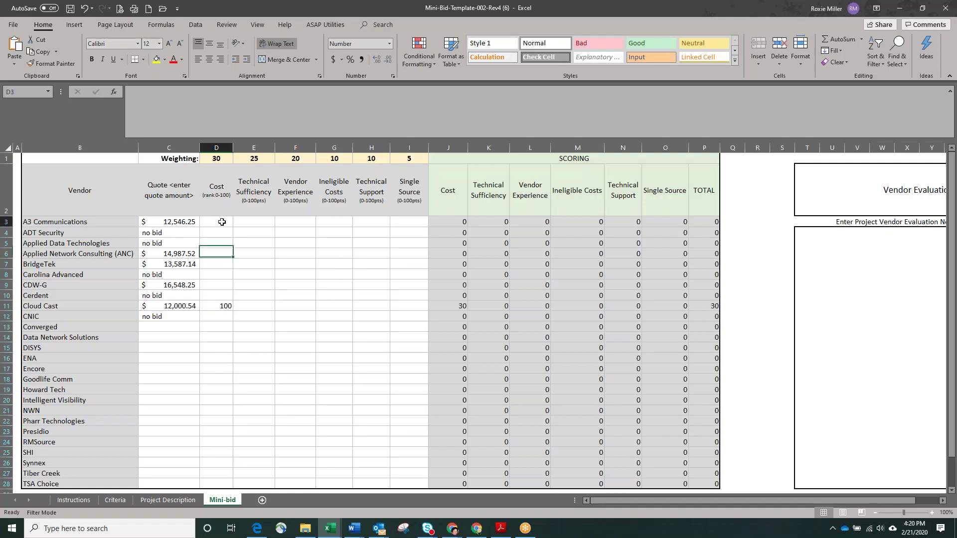
type("80")
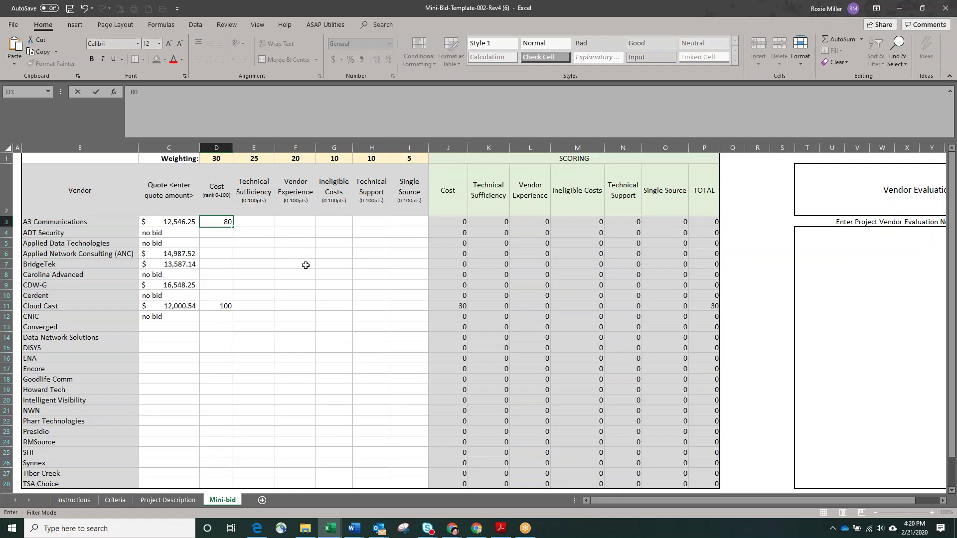
key("Return")
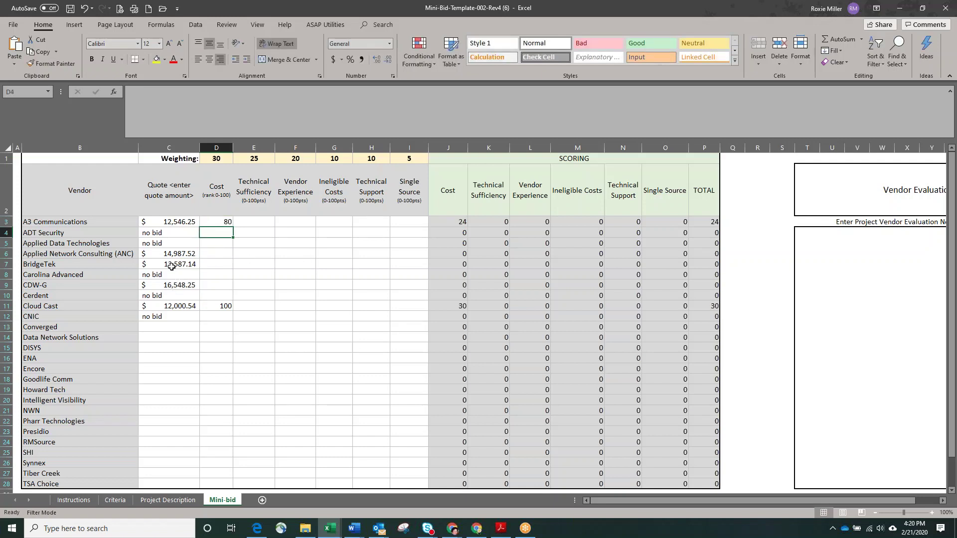
Enter Cost scores of 60 for BridgeTek, 40 for Applied Network Consulting and 20 for CDW-G.
left_click(224, 265)
type("60")
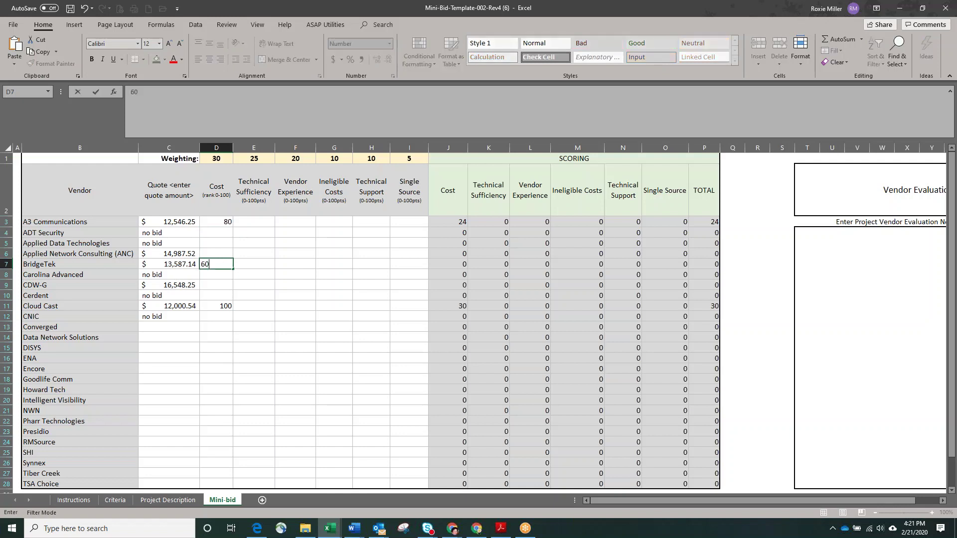
key("Return")
left_click(216, 253)
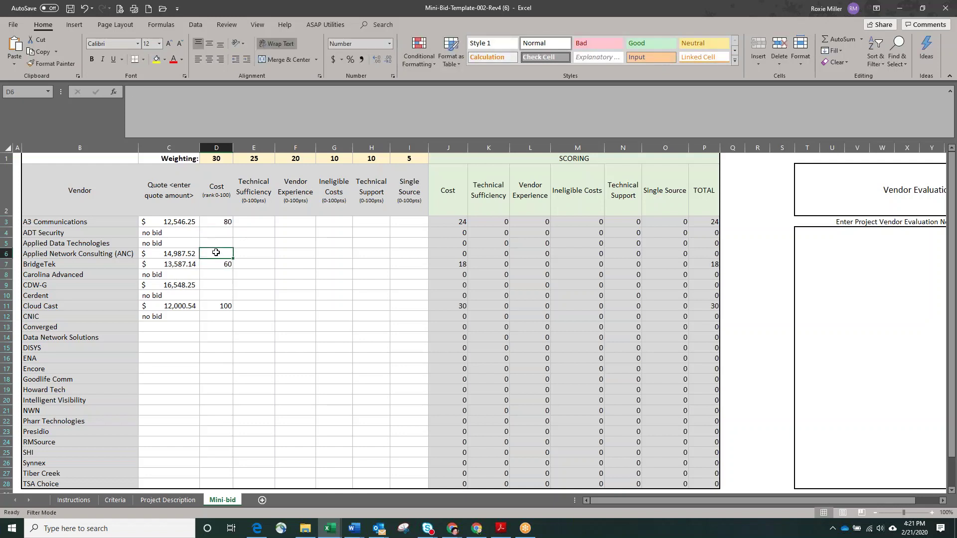
type("40")
left_click(206, 285)
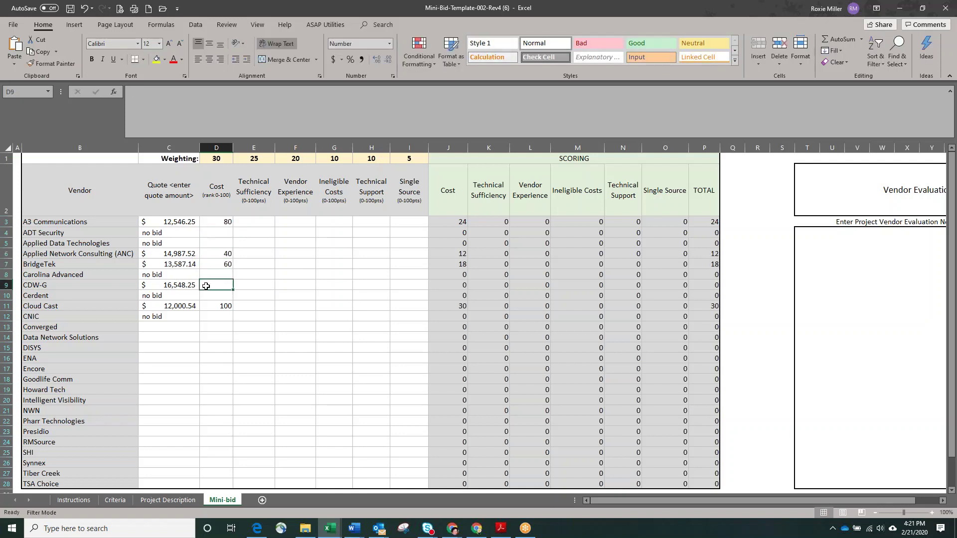
type("20")
key("Return")
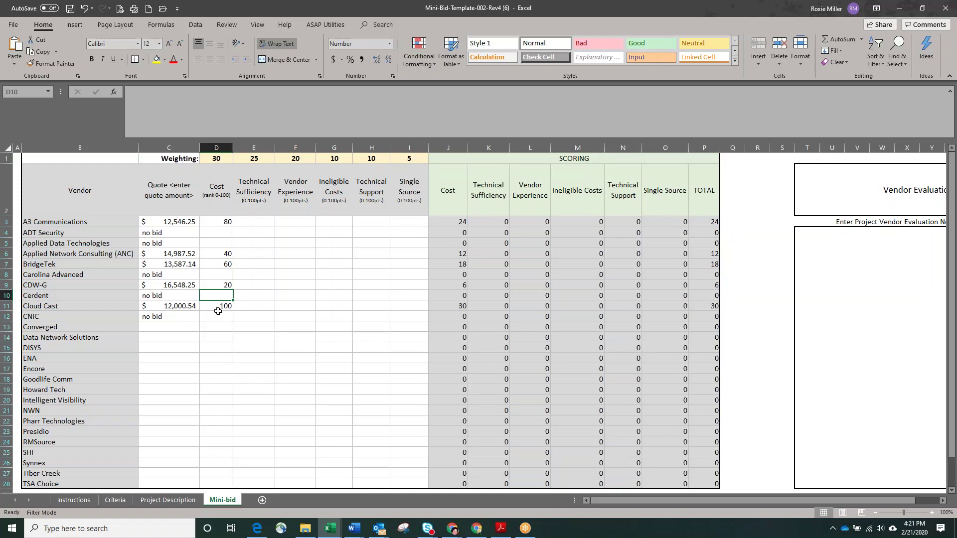
Examine Cloud Cast's quote and the Vendor Evaluation Notes box beside the scoring table.
left_click(31, 306)
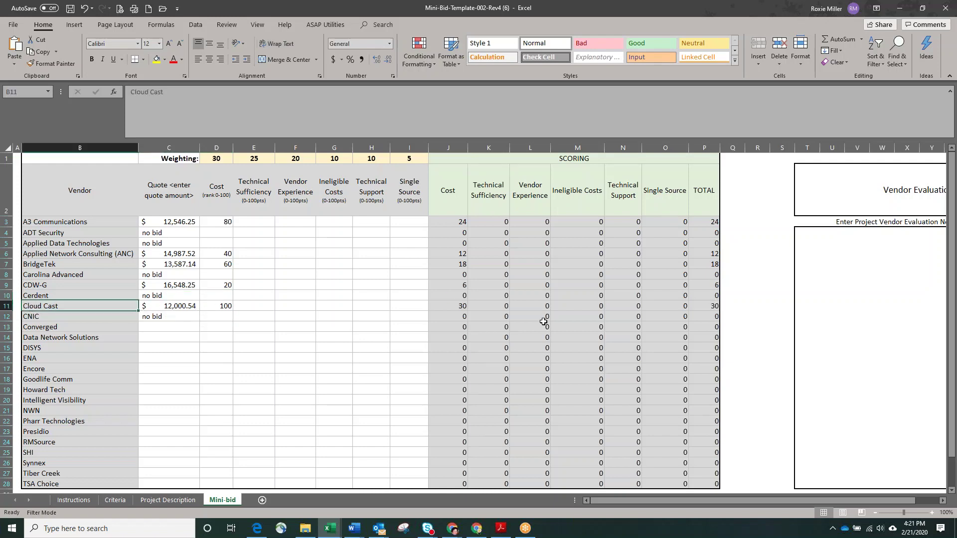
left_click(181, 308)
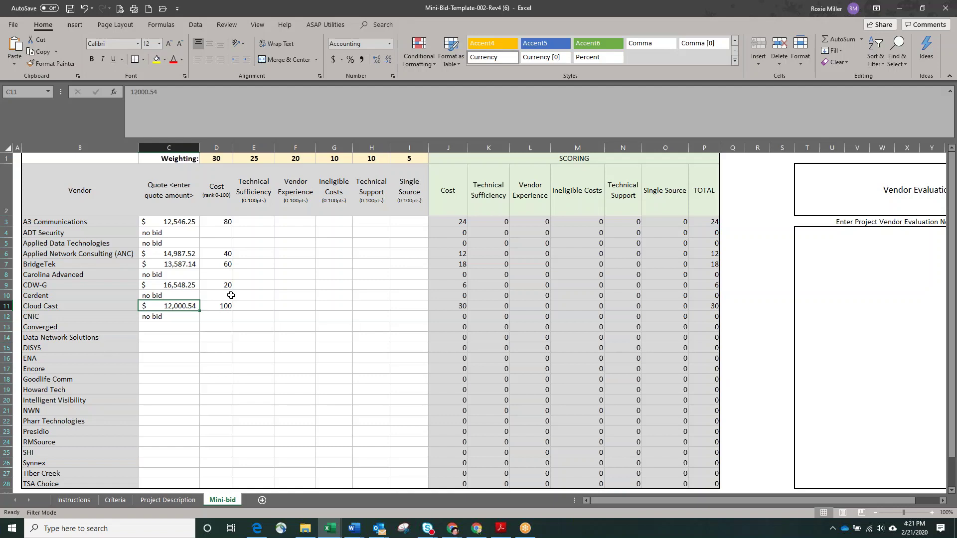
left_click(249, 221)
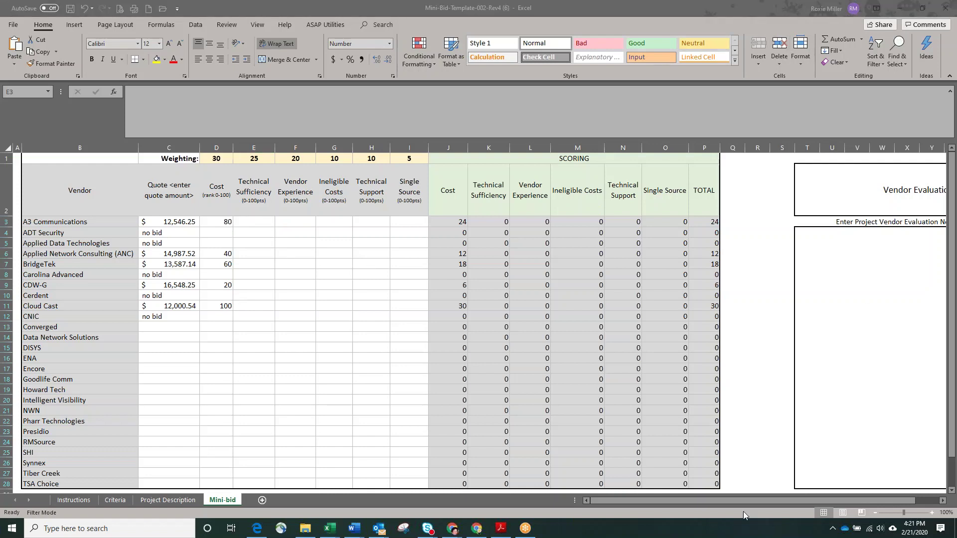
left_click_drag(733, 502, 895, 495)
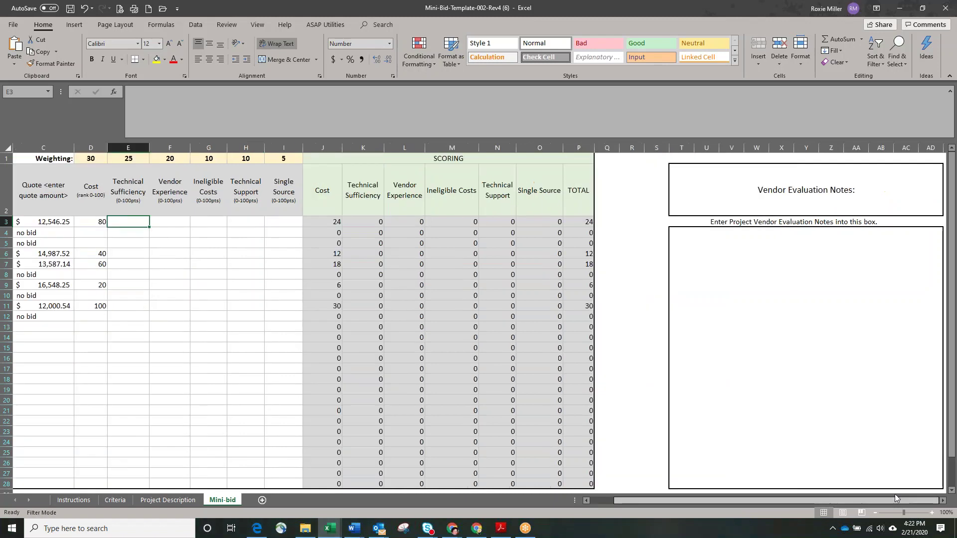
left_click(681, 234)
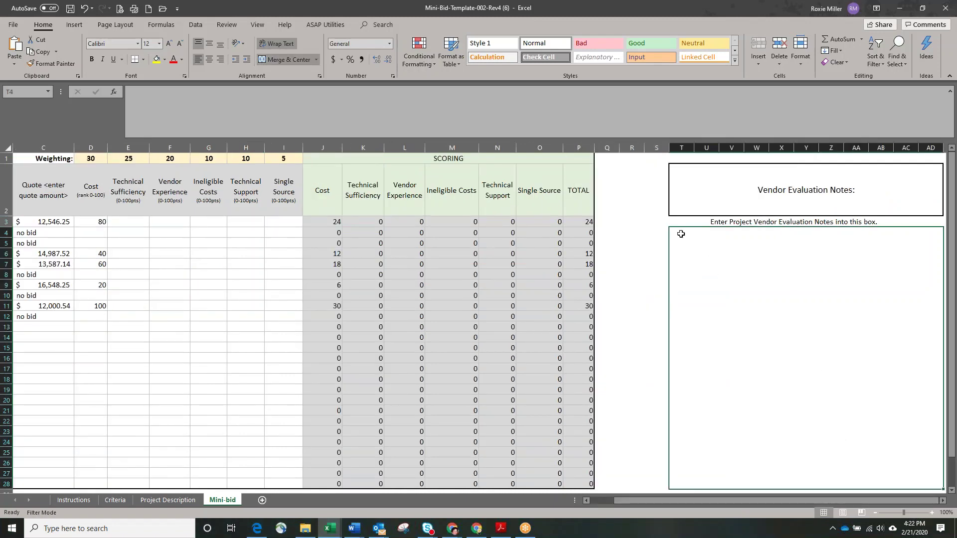
left_click_drag(642, 501, 614, 501)
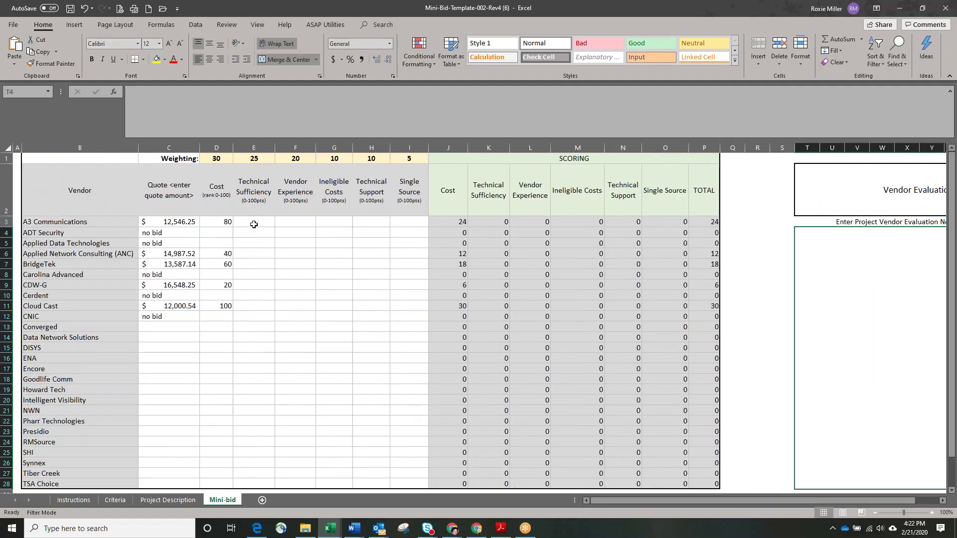
Check the Technical Sufficiency definition on the Criteria sheet, and give Cloud Cast a Technical Sufficiency score of 20.
left_click(123, 500)
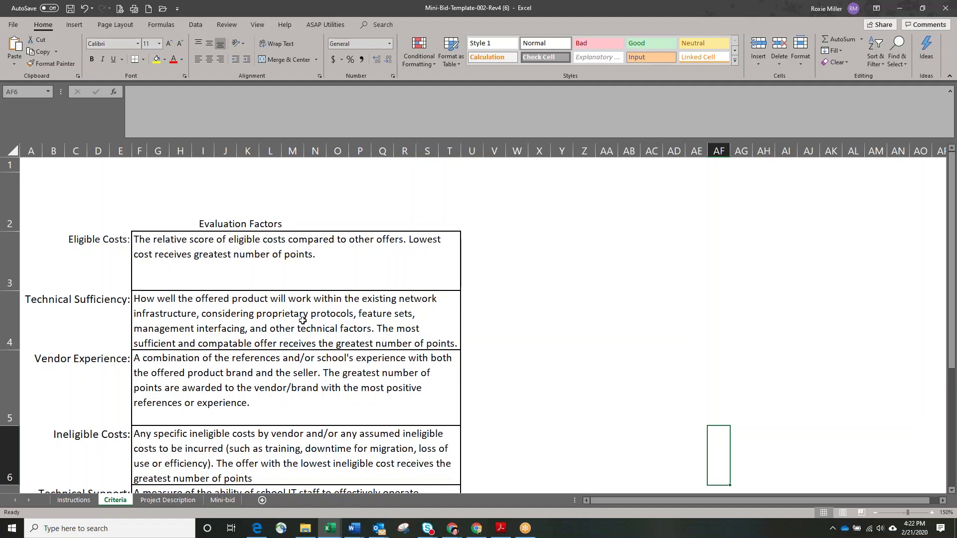
left_click(229, 500)
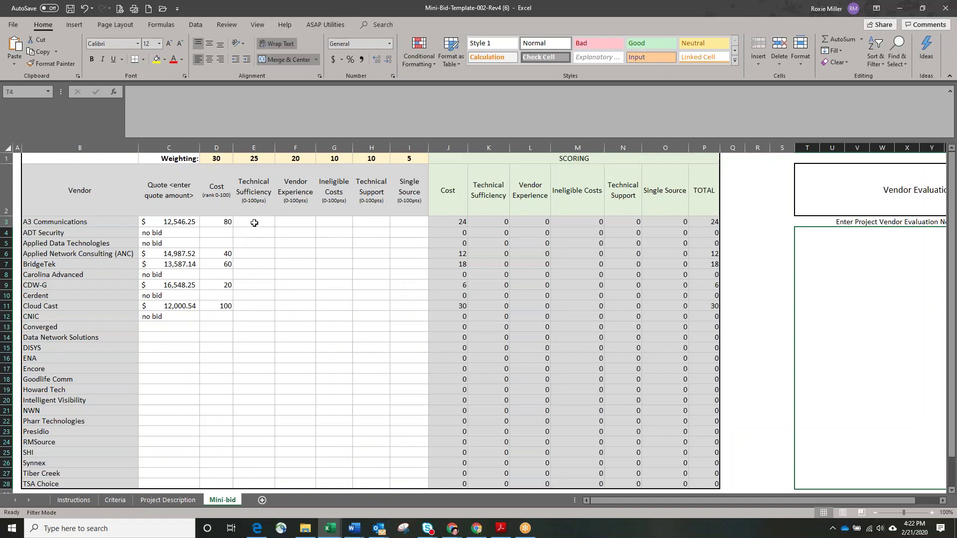
left_click(250, 309)
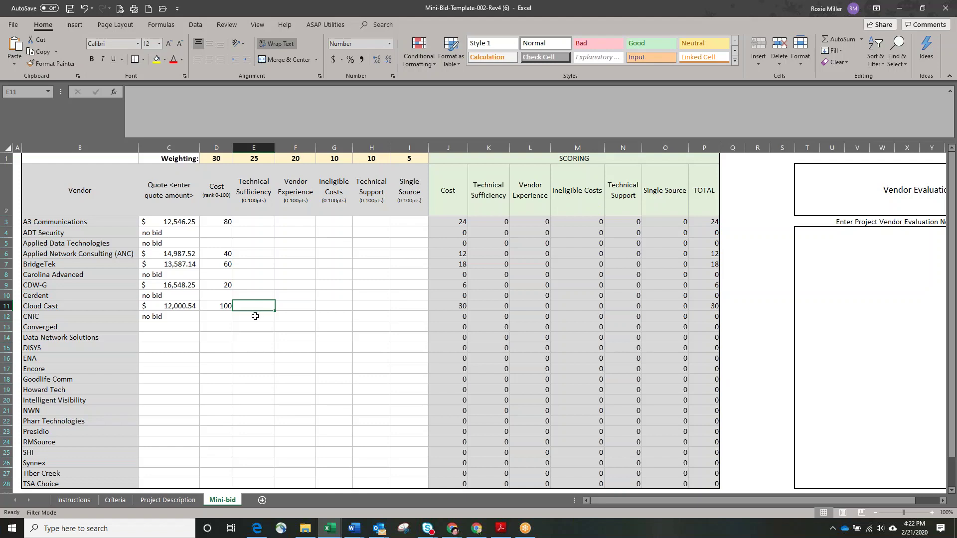
type("20")
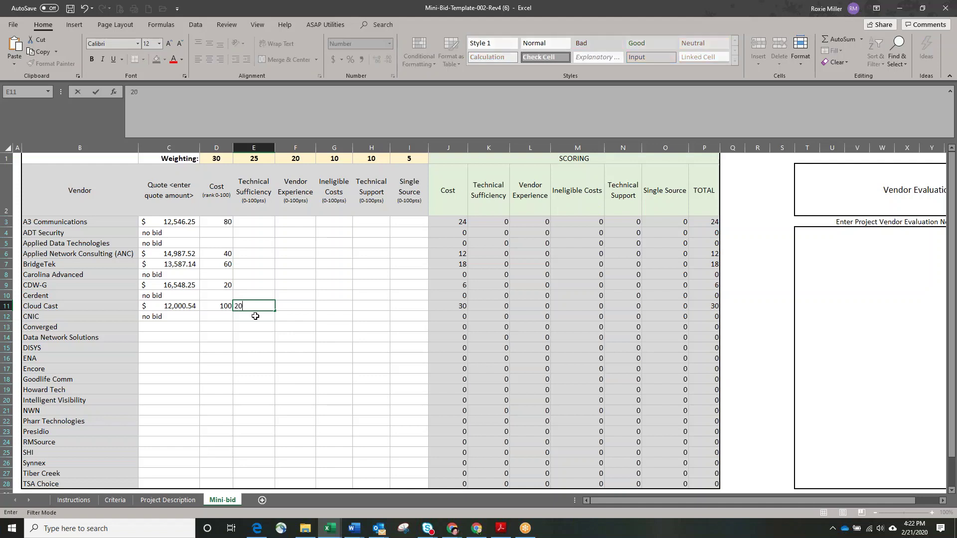
key("Return")
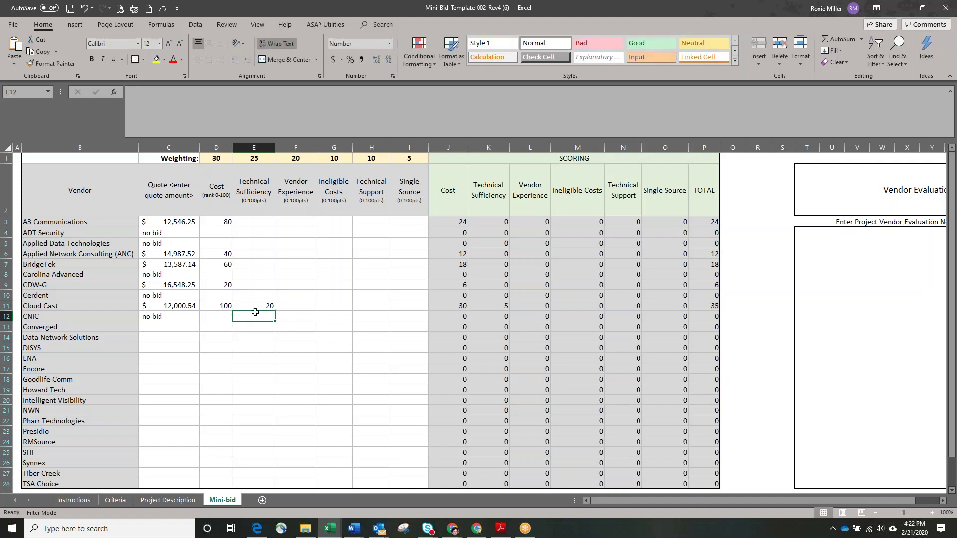
Enter Technical Sufficiency scores of 100 for A3 Communications and 80 for BridgeTek.
left_click(264, 221)
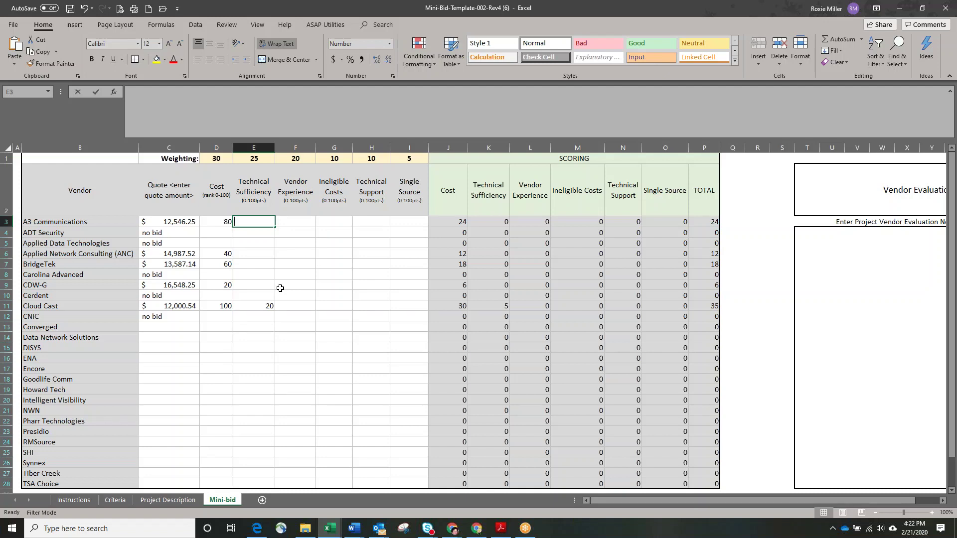
type("100")
key("Return")
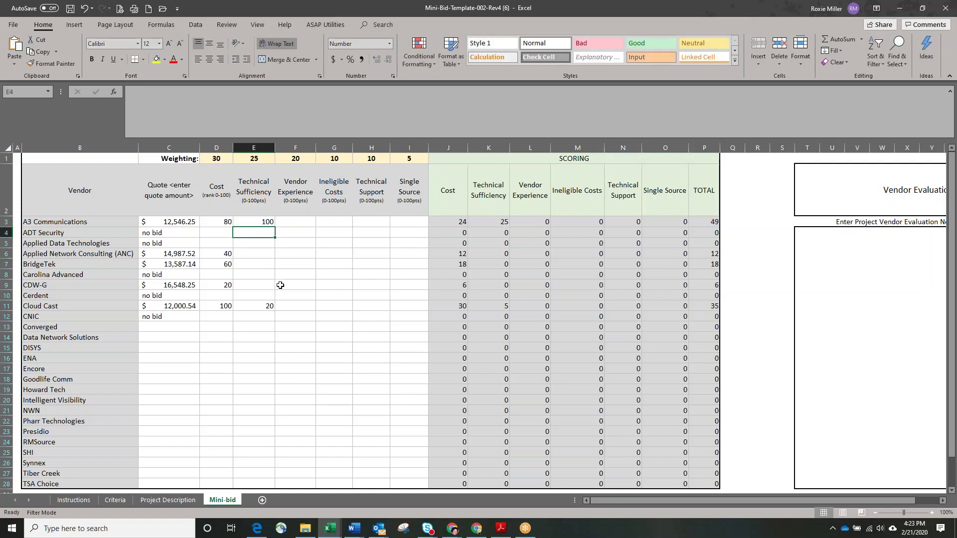
left_click(256, 265)
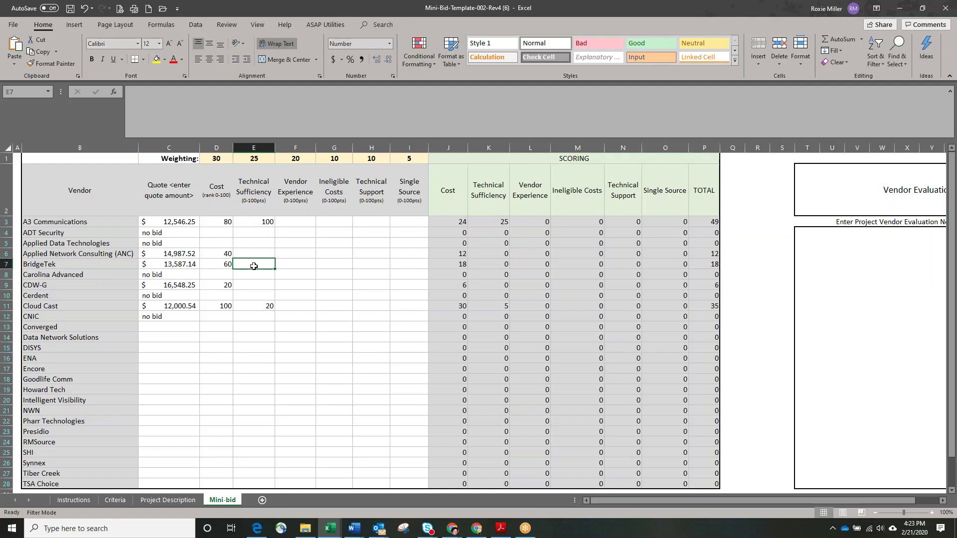
type("80")
key("Return")
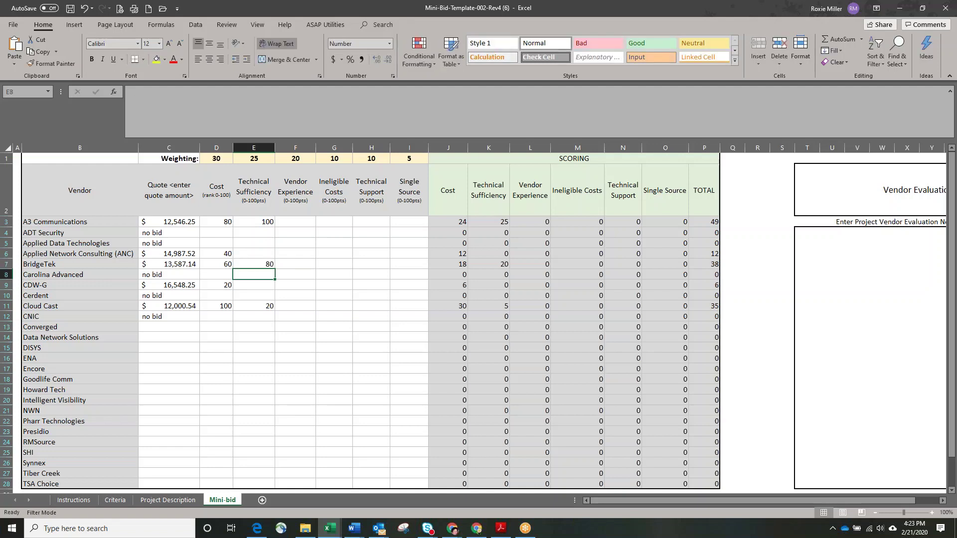
Enter a Technical Sufficiency score of 40 for both Applied Network Consulting and CDW-G.
left_click(259, 253)
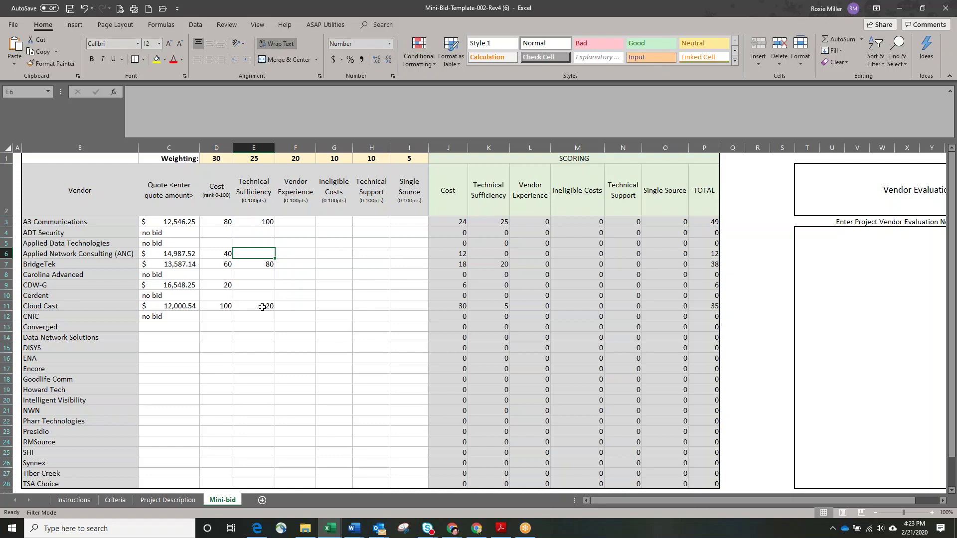
type("40")
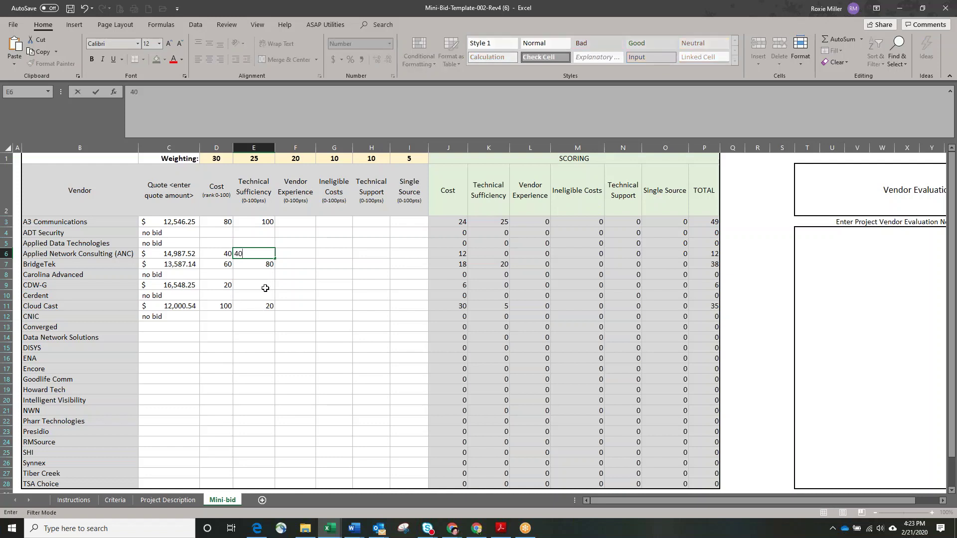
left_click(265, 286)
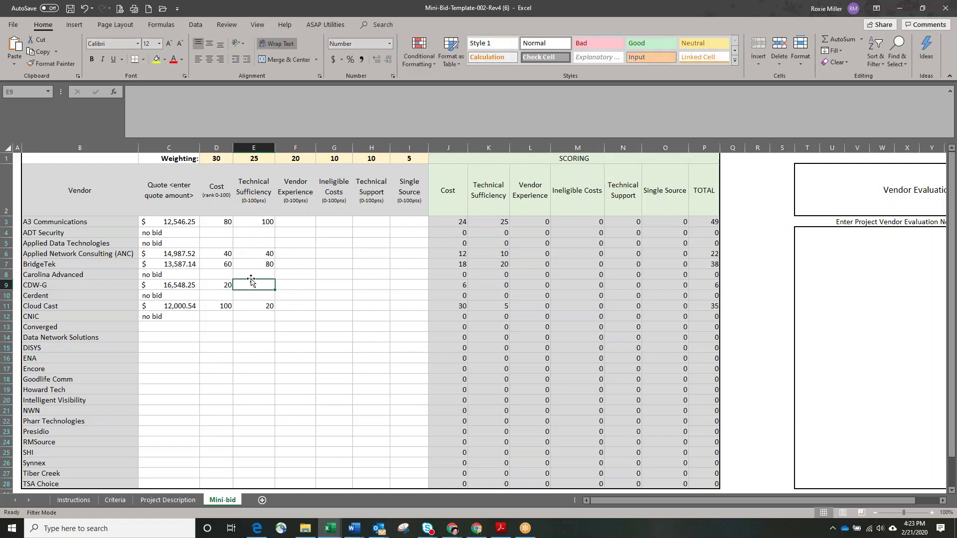
type("40")
key("Return")
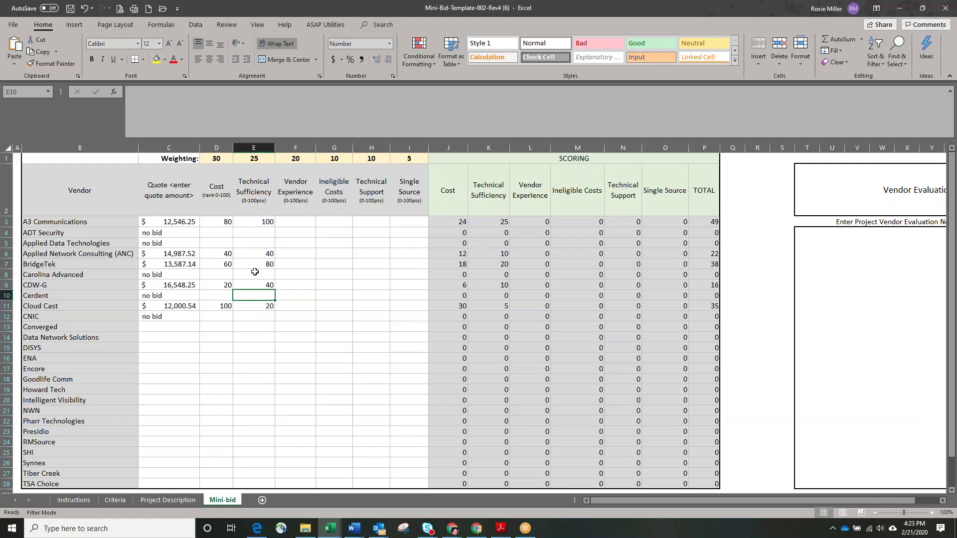
Enter Vendor Experience scores of 100 for A3 Communications, 90 for Applied Network Consulting and 80 for BridgeTek.
left_click(302, 223)
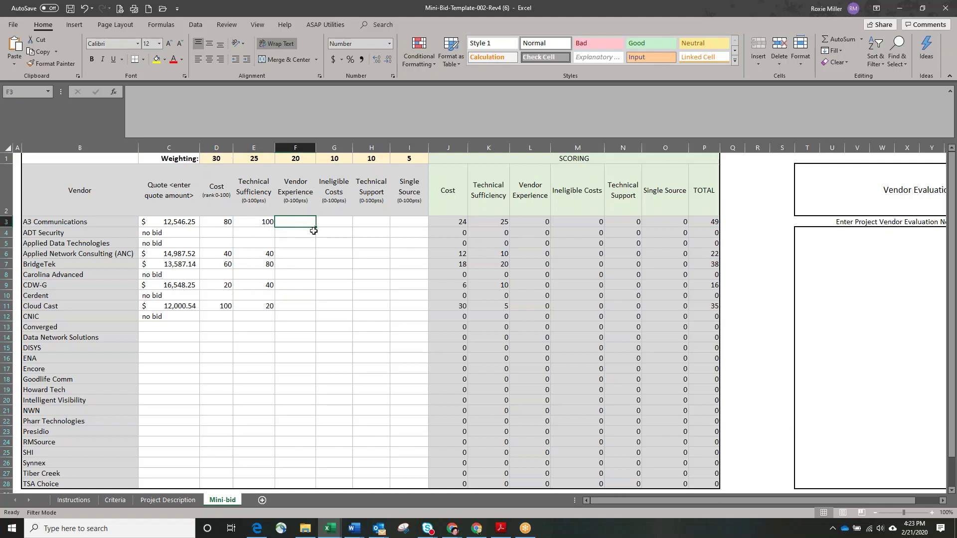
type("100")
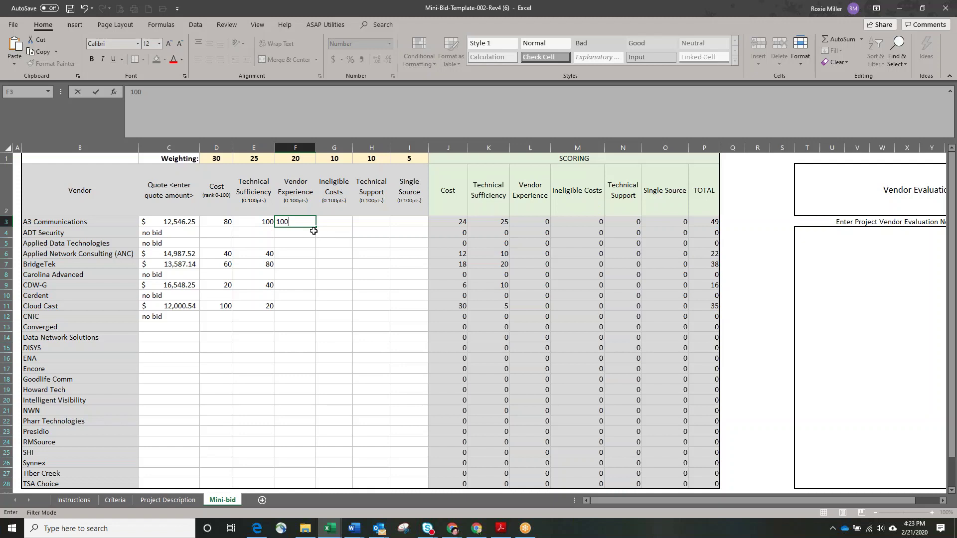
left_click(296, 254)
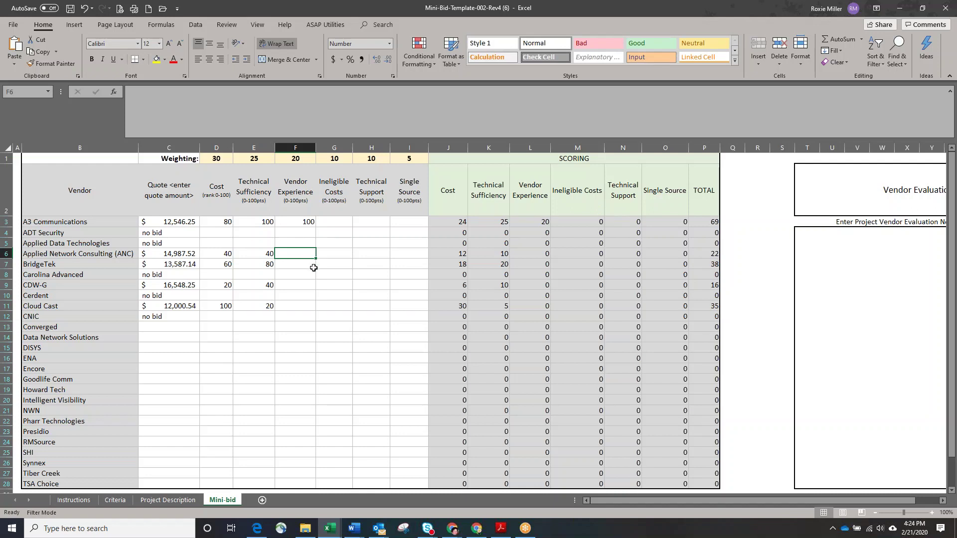
type("90")
key("Return")
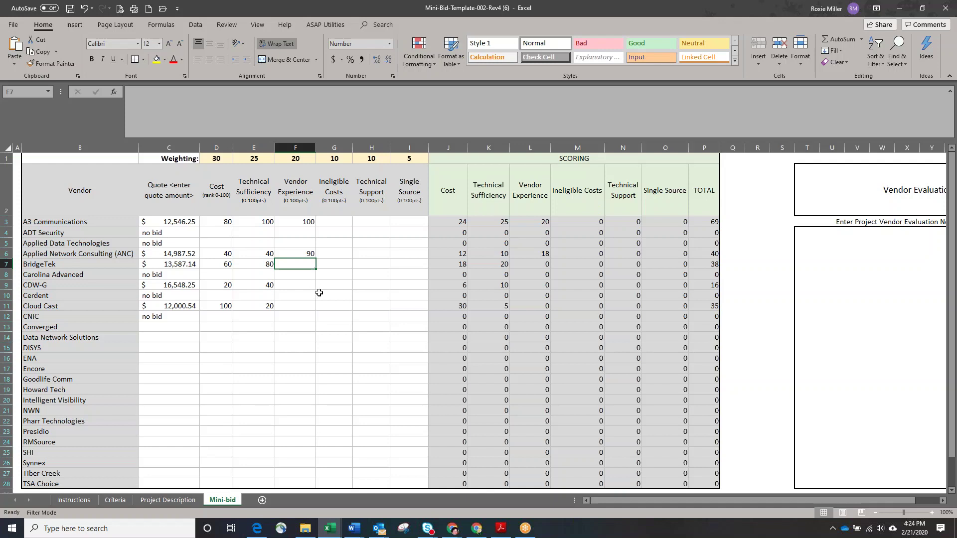
type("80")
key("Return")
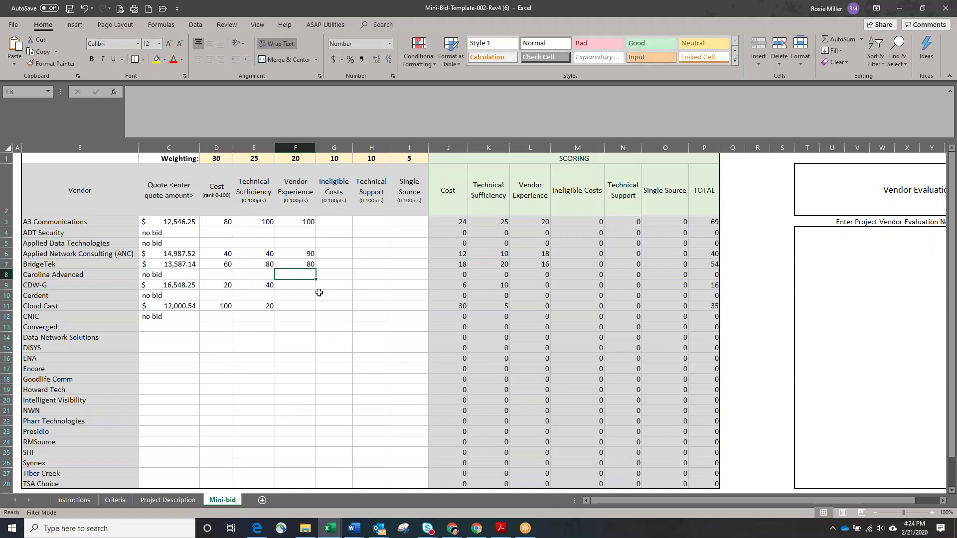
Enter a Vendor Experience score of 0 for both CDW-G and Cloud Cast.
key("Return")
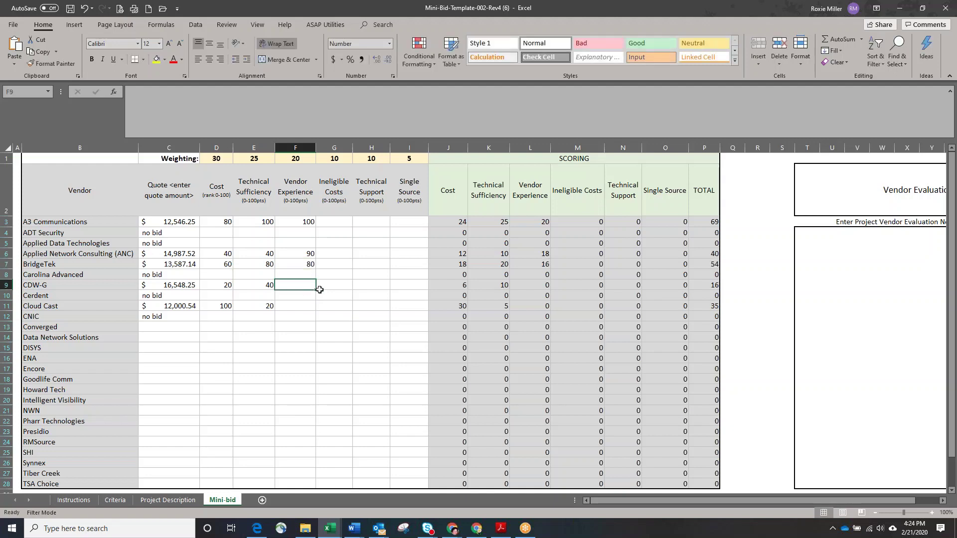
type("0")
key("Return")
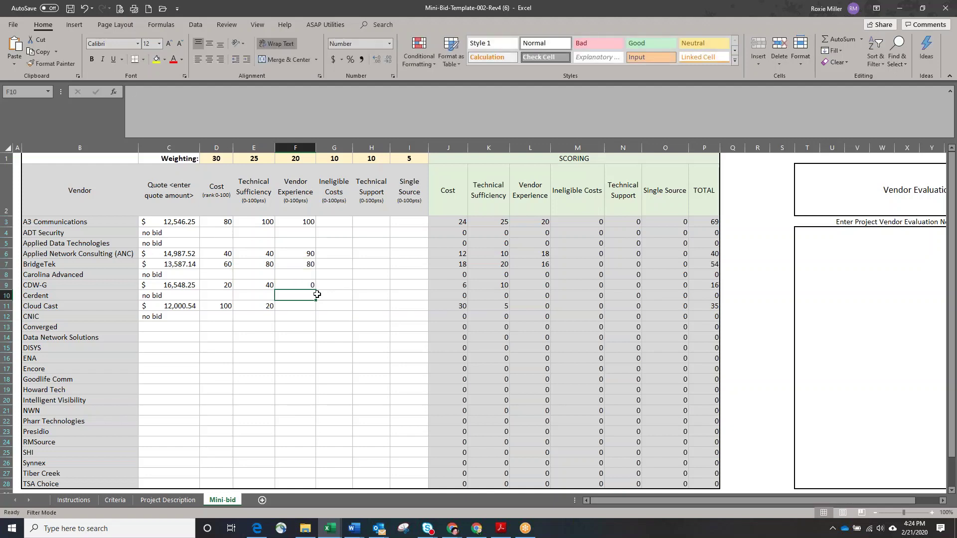
left_click(308, 307)
type("0")
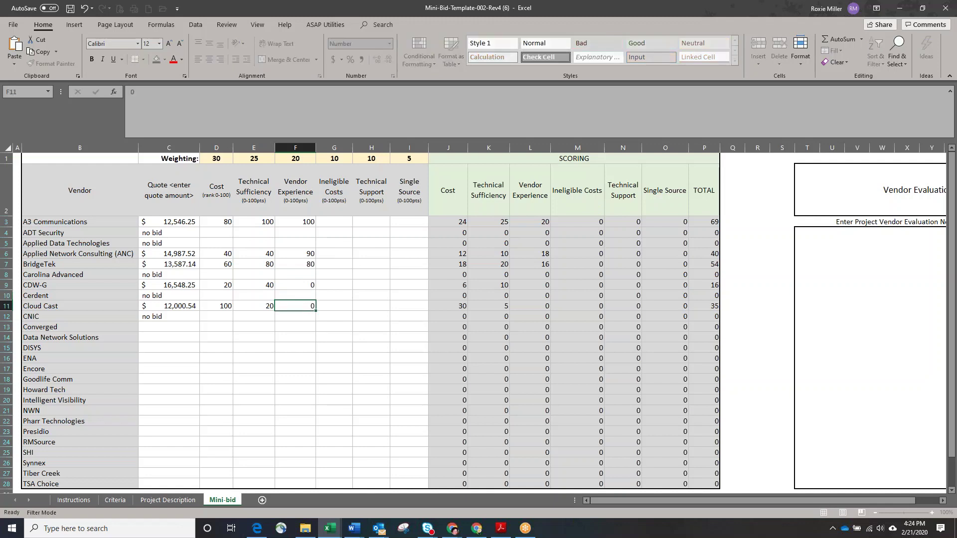
key("Return")
Enter Ineligible Costs scores of 100 for A3 Communications and 50 for Applied Network Consulting.
left_click(339, 222)
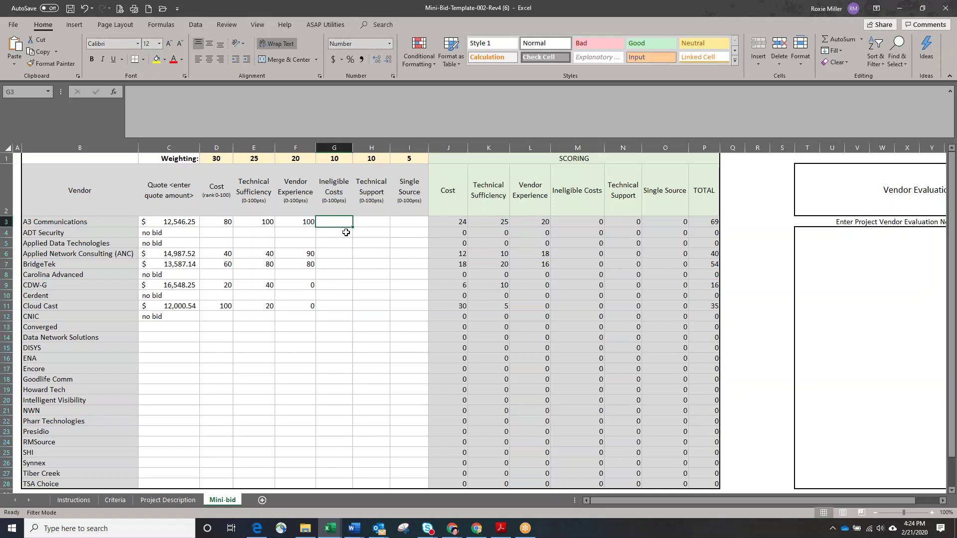
type("100")
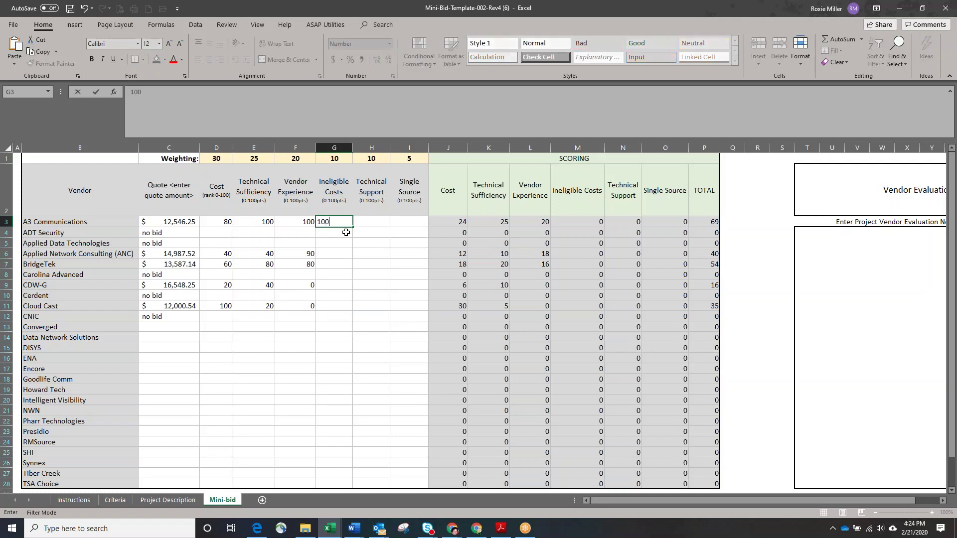
key("Return")
key("Return")
key("Return")
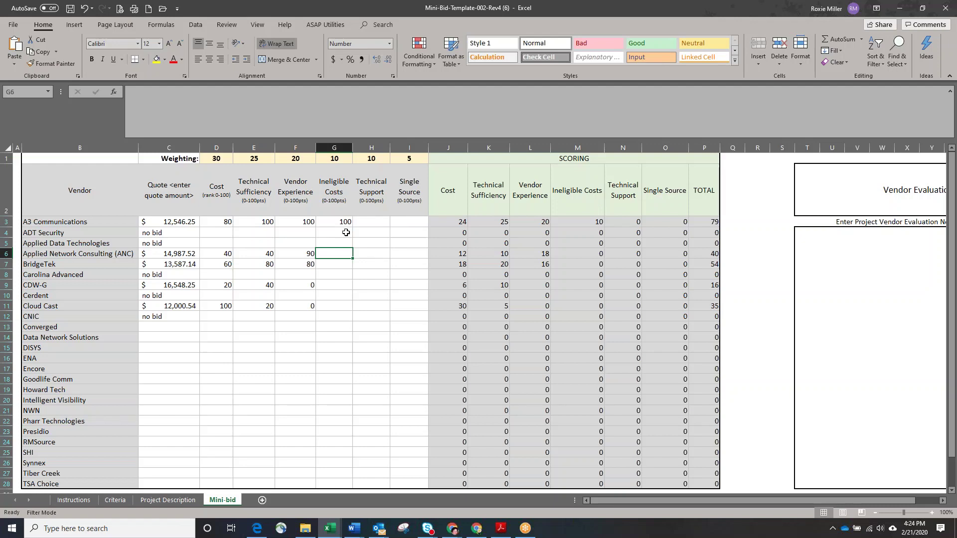
left_click(269, 255)
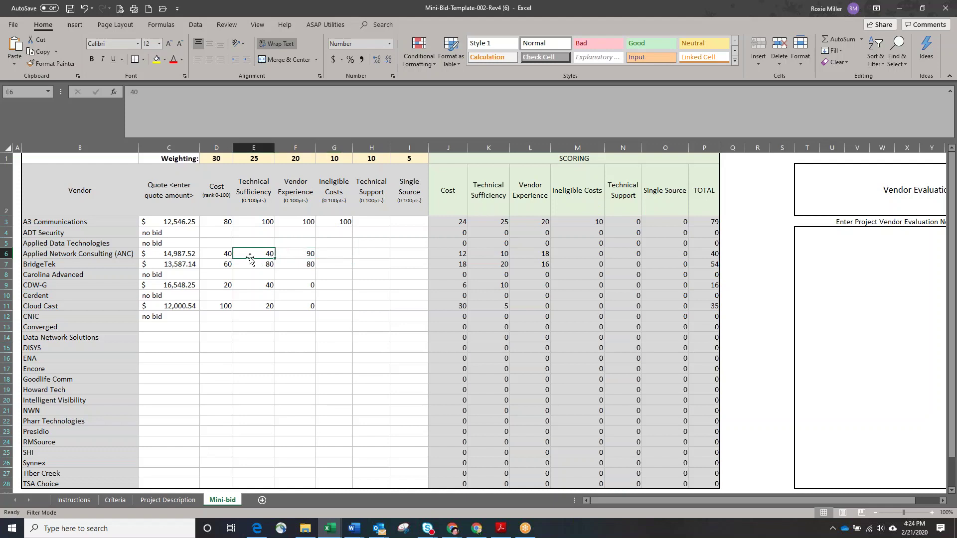
left_click(331, 255)
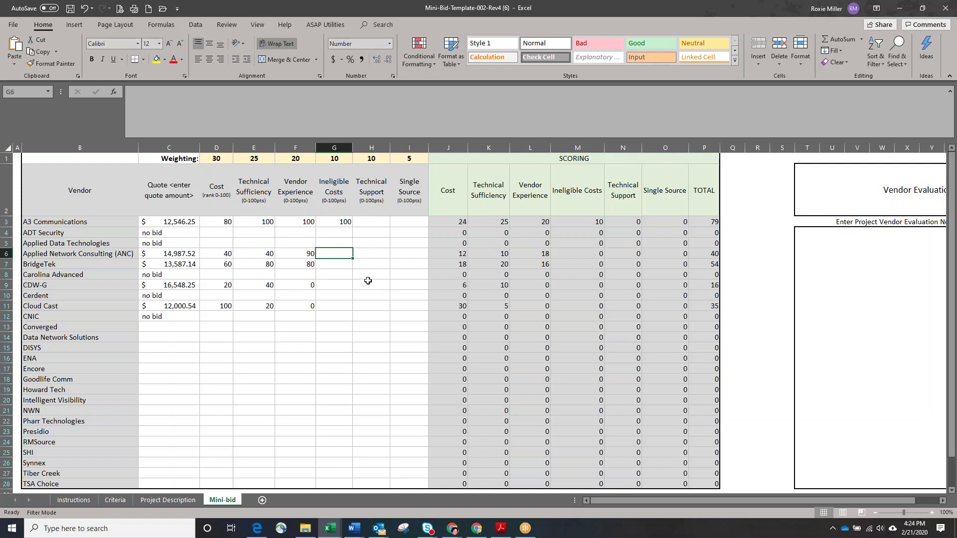
type("50")
key("Return")
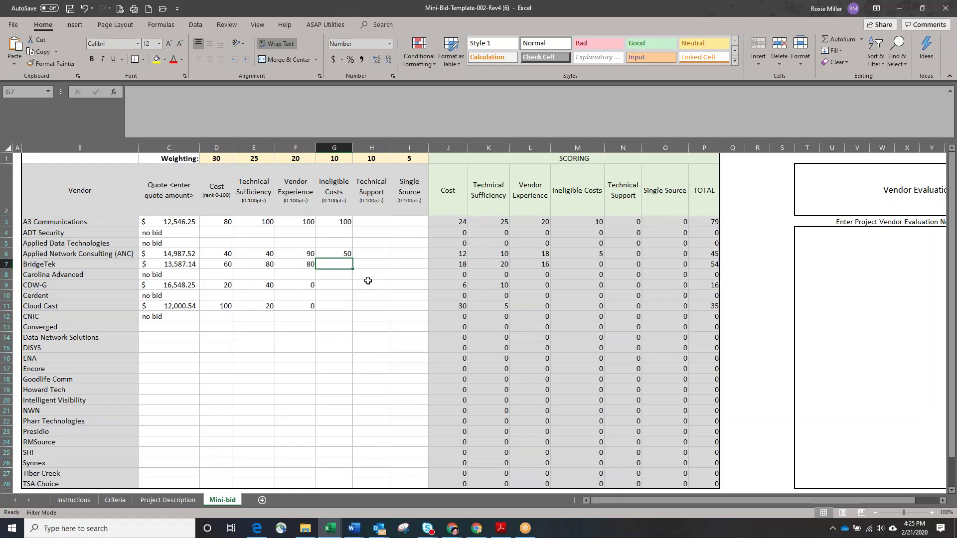
Enter Ineligible Costs scores of 20 for BridgeTek, 75 for CDW-G and 80 for Cloud Cast.
type("20")
key("Down")
key("Down")
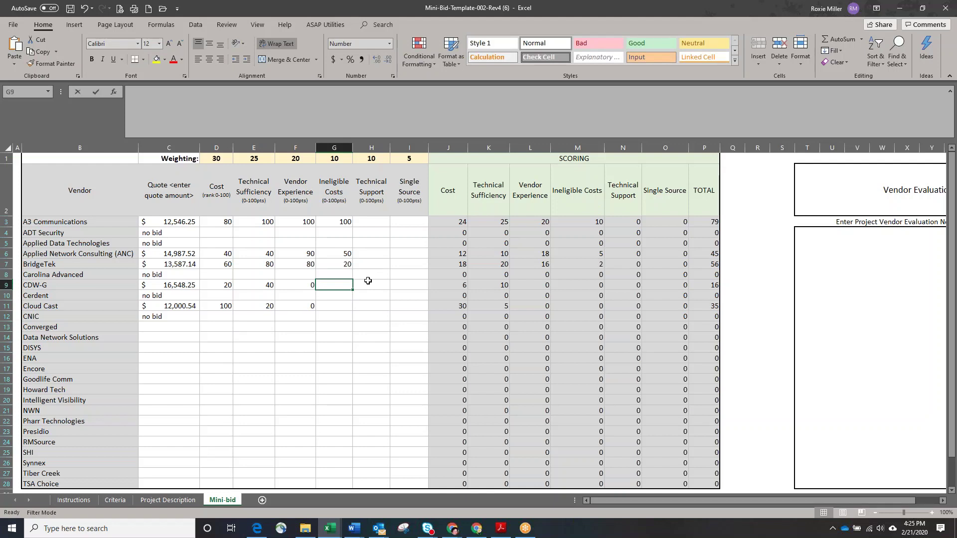
type("75")
key("Down")
key("Down")
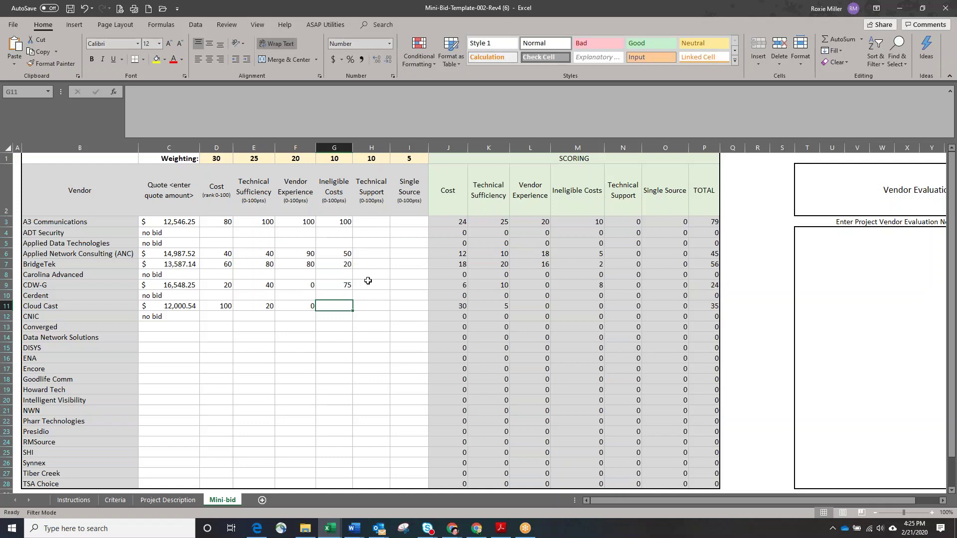
type("80")
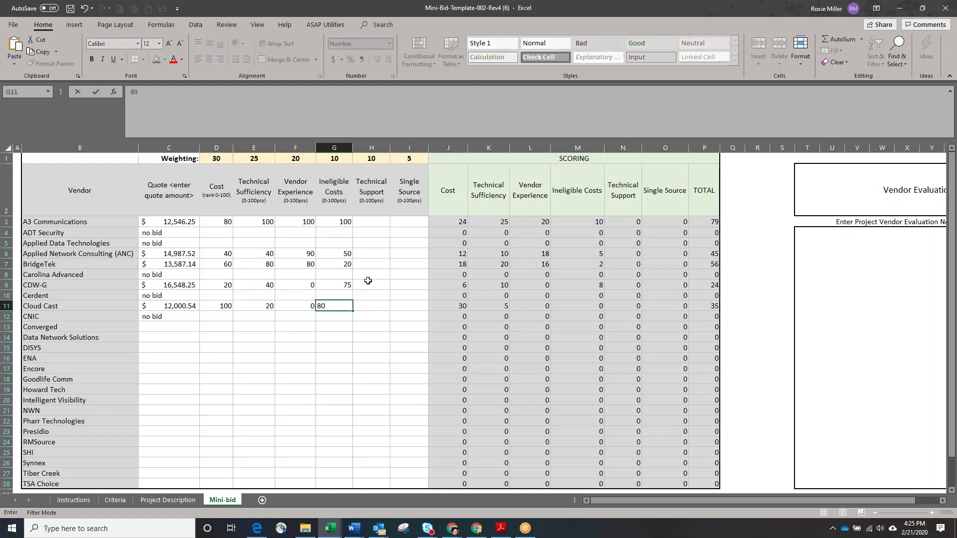
key("Return")
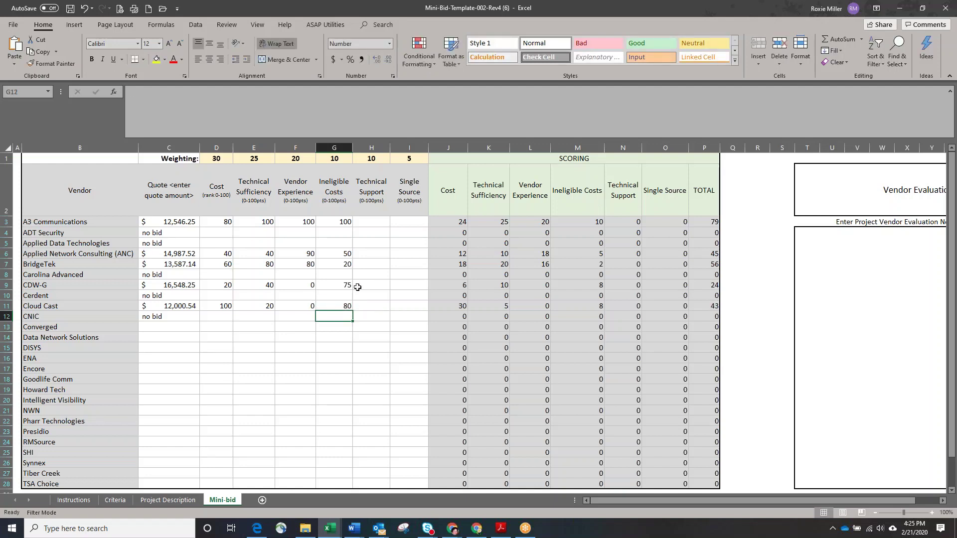
Enter Technical Support scores of 100 for A3 Communications and 80 for Applied Network Consulting.
left_click(371, 222)
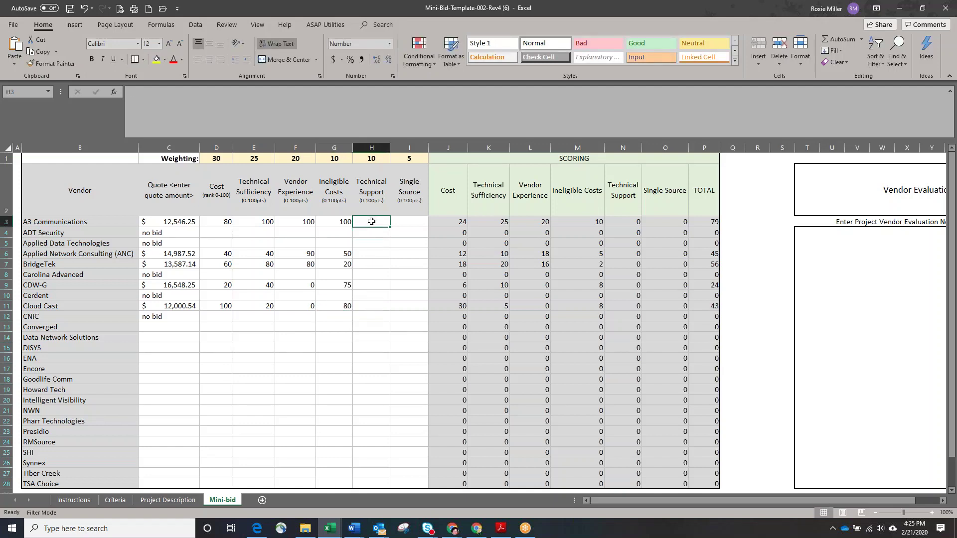
type("100")
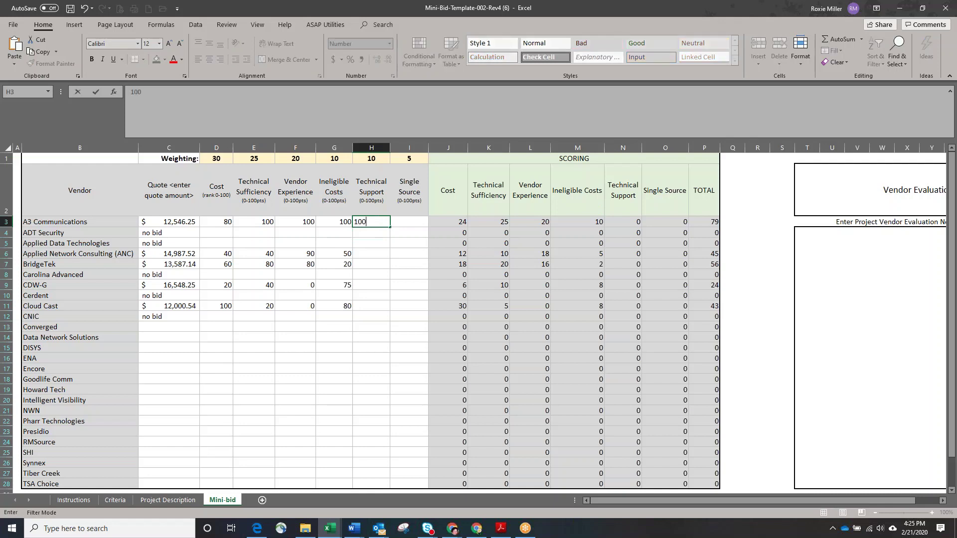
key("Return")
key("Down")
key("Down")
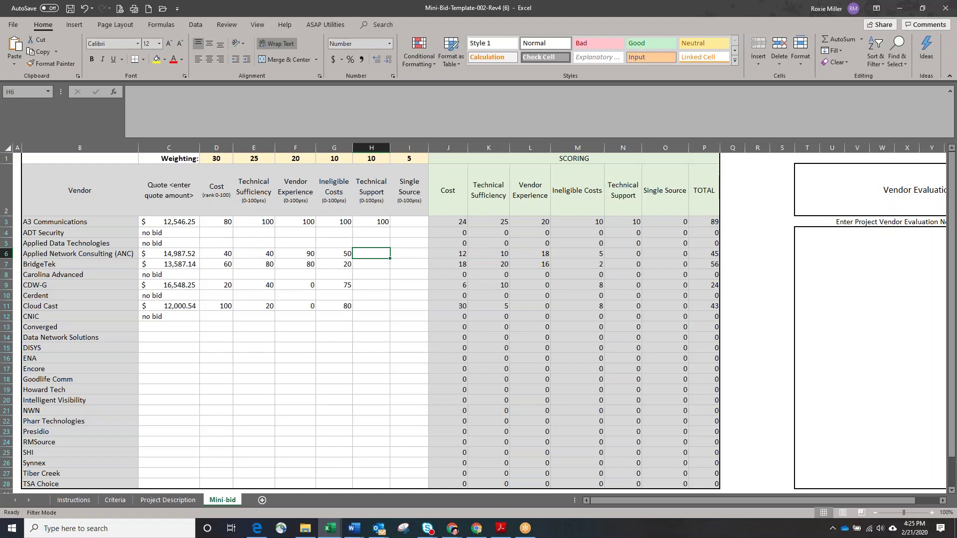
type("80")
key("Return")
Enter a Technical Support score of 0 for BridgeTek, CDW-G and Cloud Cast.
type("0")
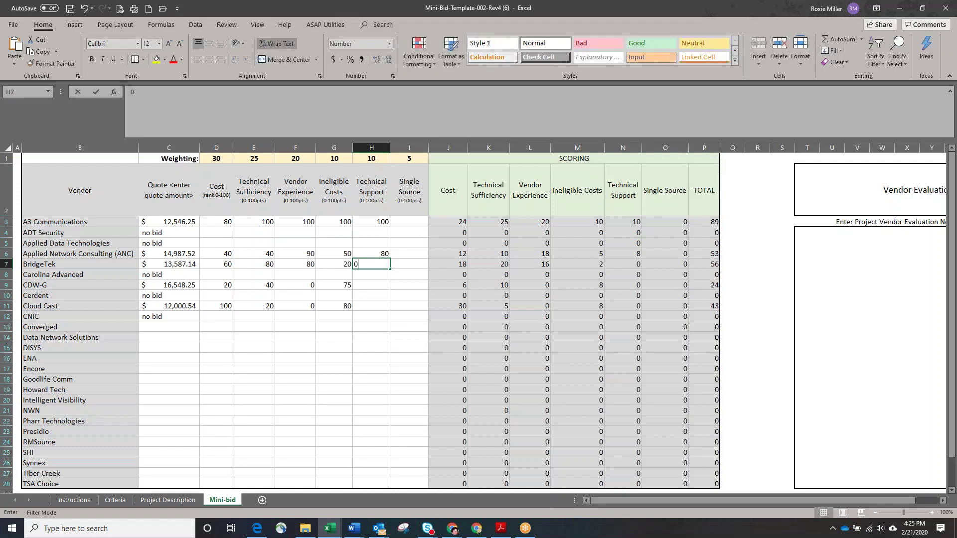
key("Return")
key("Return")
type("0")
key("Return")
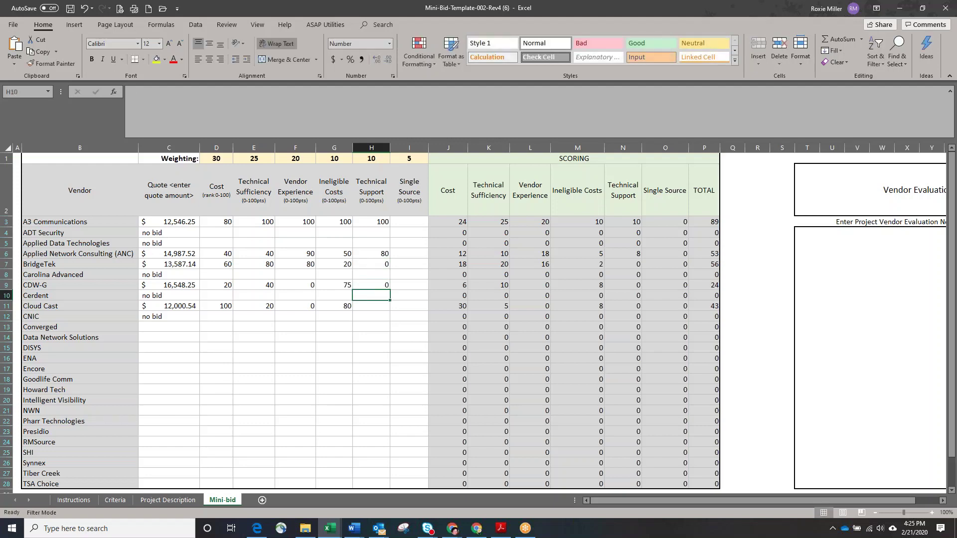
key("Return")
type("0")
key("Return")
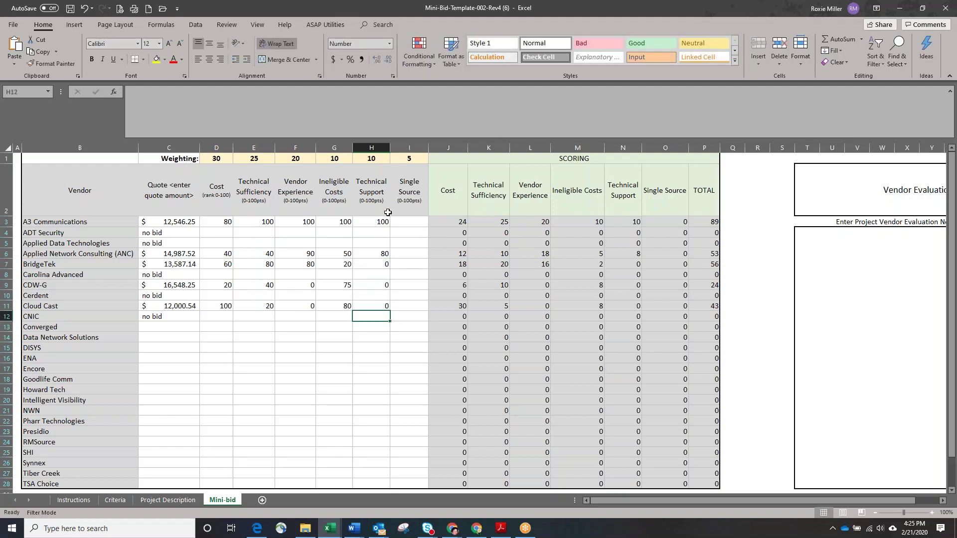
Enter a Single Source score of 100 for both A3 Communications and Applied Network Consulting.
left_click(416, 223)
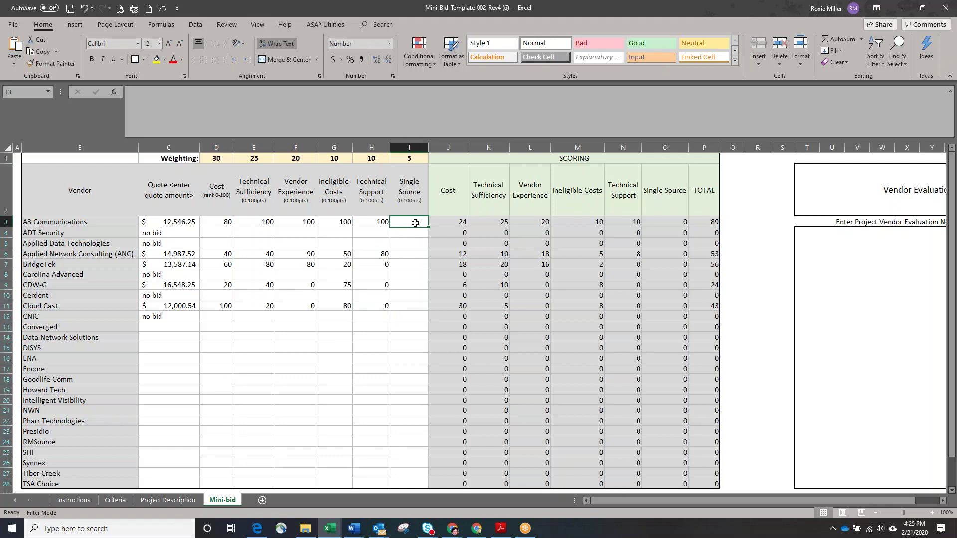
type("100")
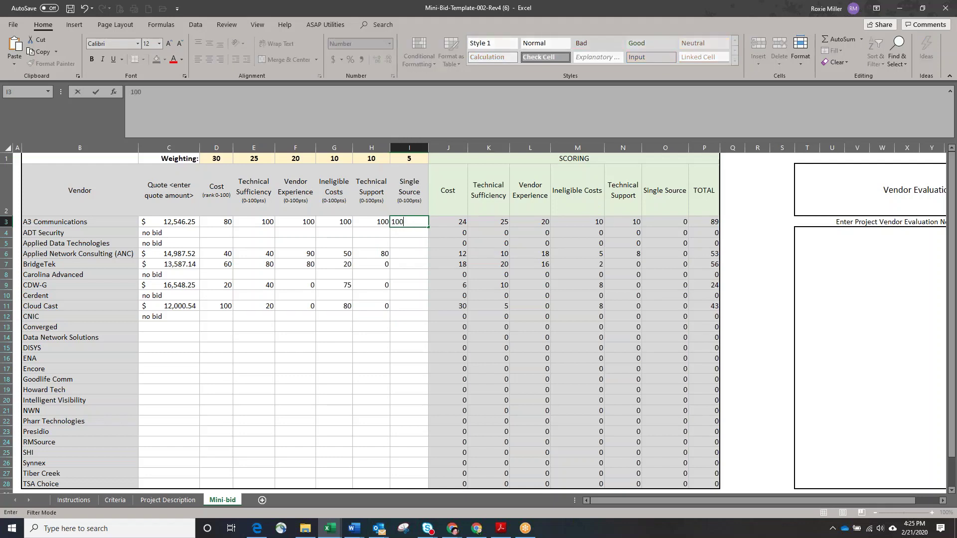
key("Return")
key("Return")
key("Return")
type("100")
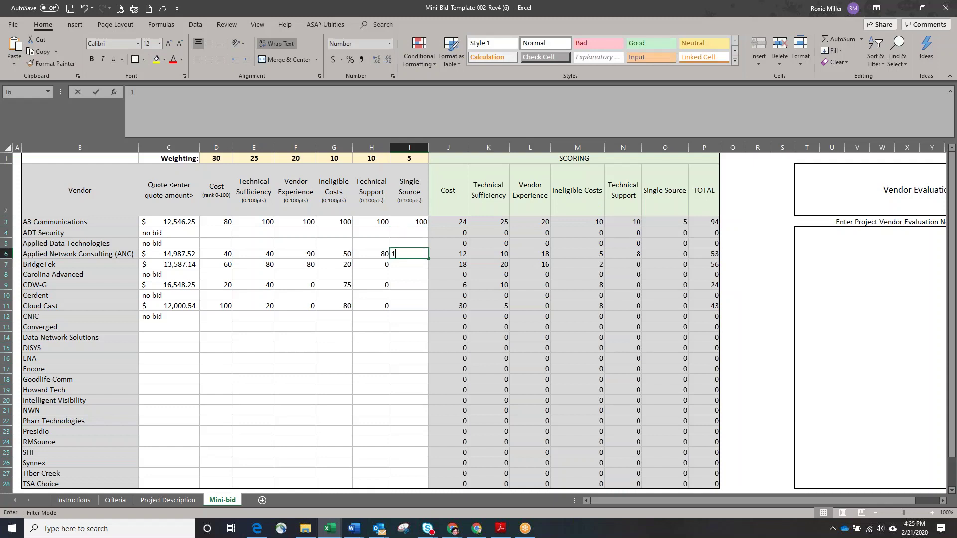
key("Return")
Enter a Single Source score of 100 for BridgeTek, CDW-G and Cloud Cast.
type("100")
key("Return")
key("Return")
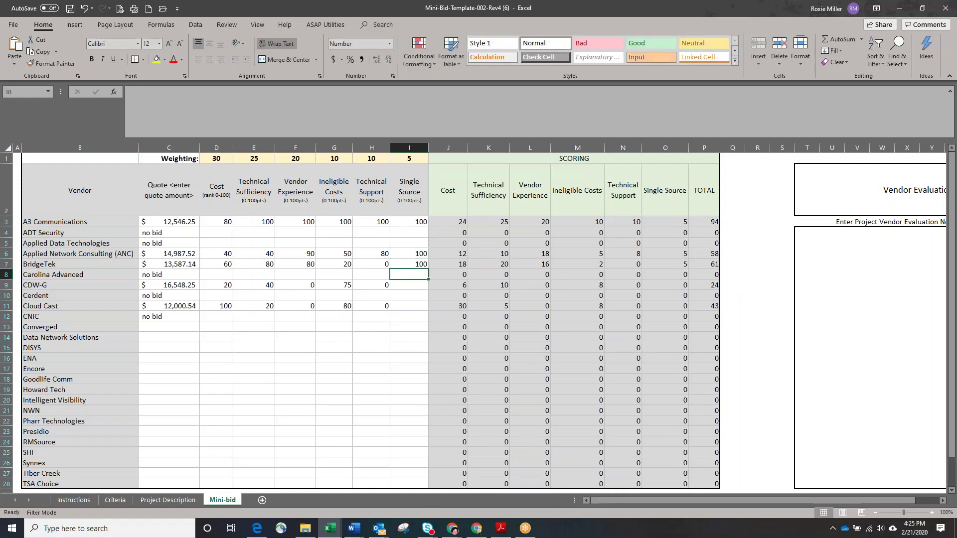
type("100")
key("Return")
key("Return")
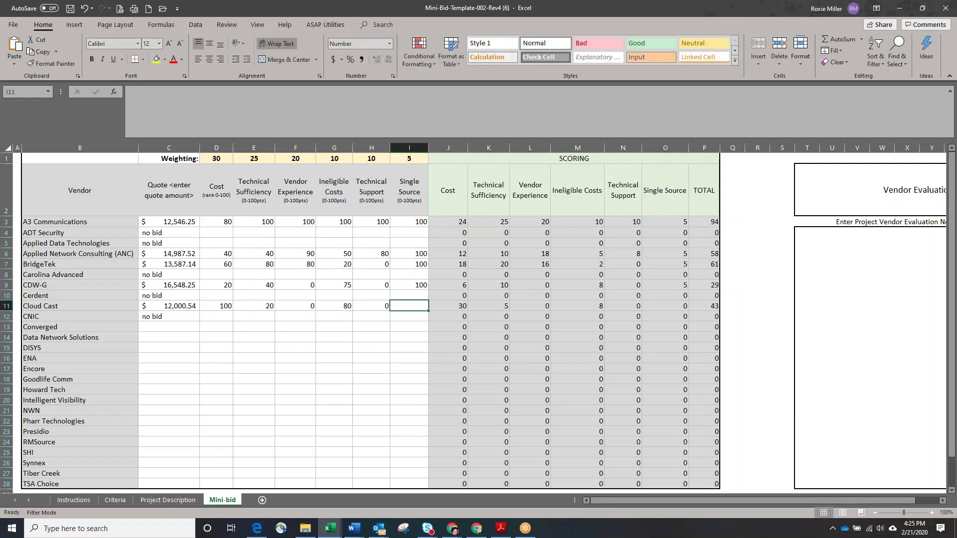
type("100")
key("Return")
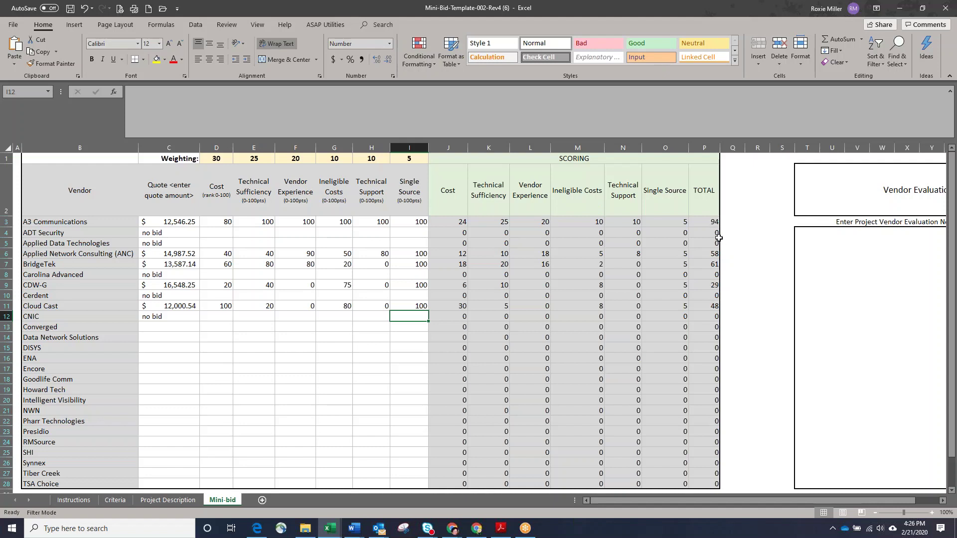
Compare the bidders' weighted totals and check the total for A3 Communications.
left_click(710, 223)
left_click_drag(710, 223, 713, 348)
left_click(699, 224)
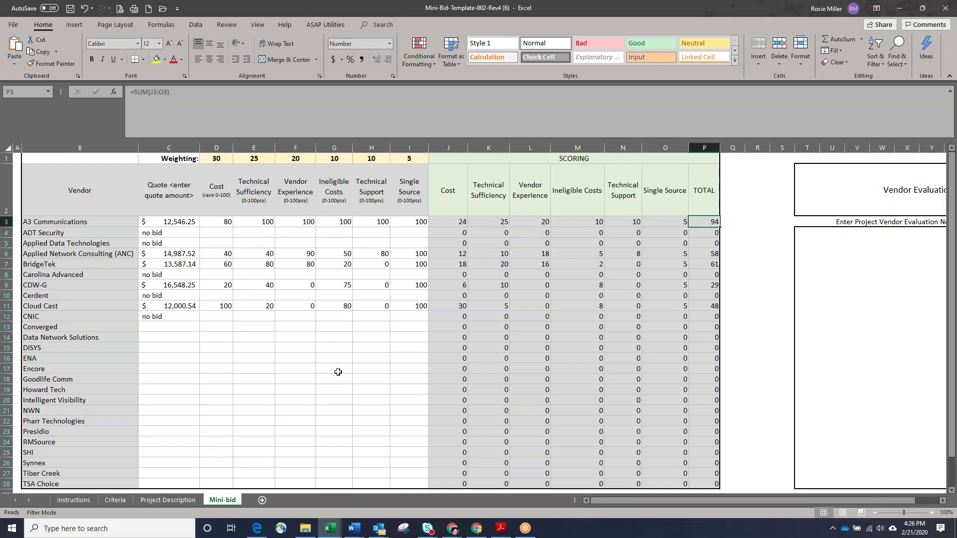
Select the Vendor Evaluation Notes box, and switch to Chrome to highlight the sample vendor evaluation notes in the WSFCS_ERATE_MINI_BID_SHEET PDF.
left_click(812, 234)
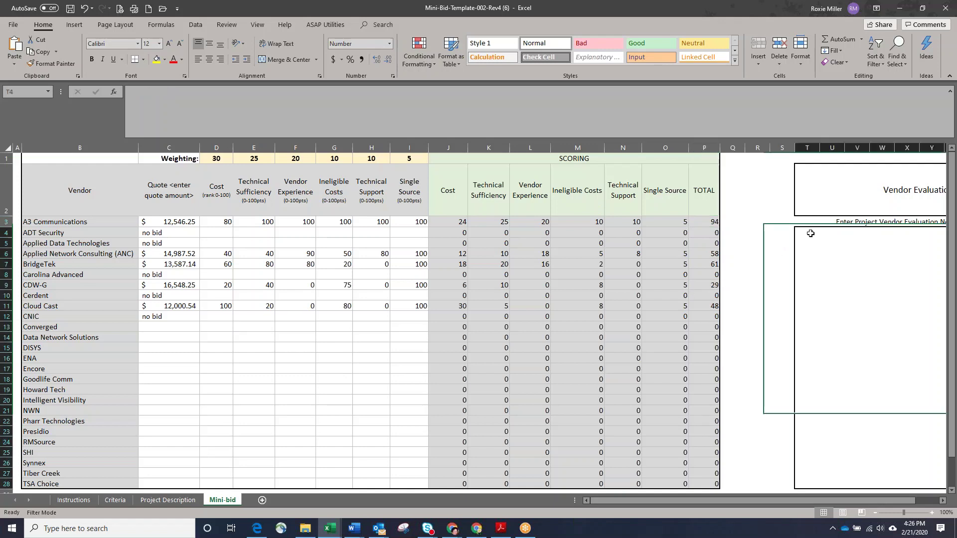
mouse_move(453, 529)
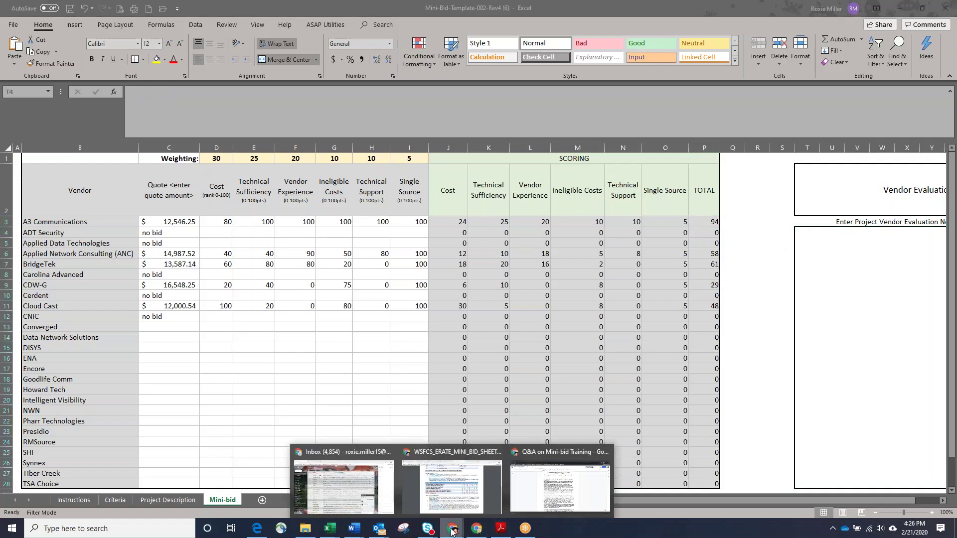
left_click(461, 483)
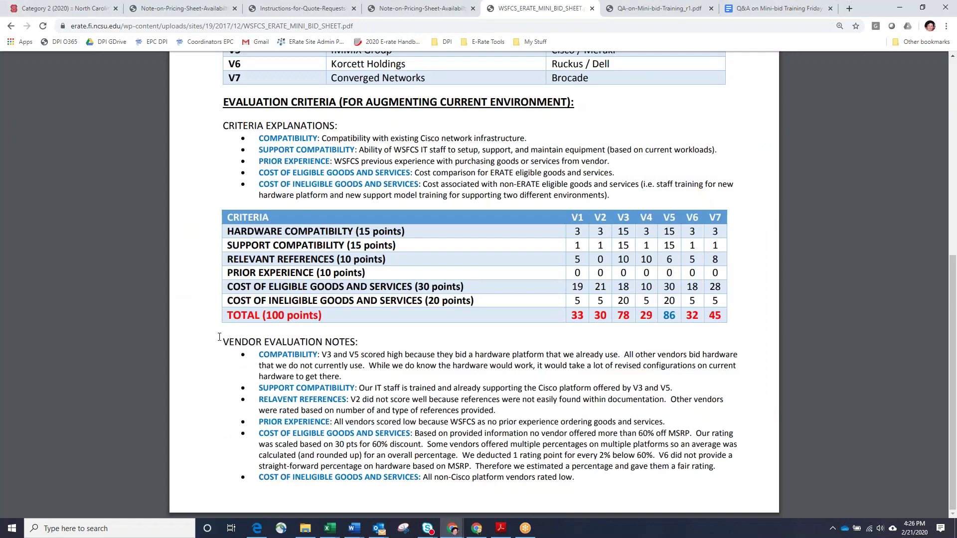
left_click_drag(219, 337, 589, 484)
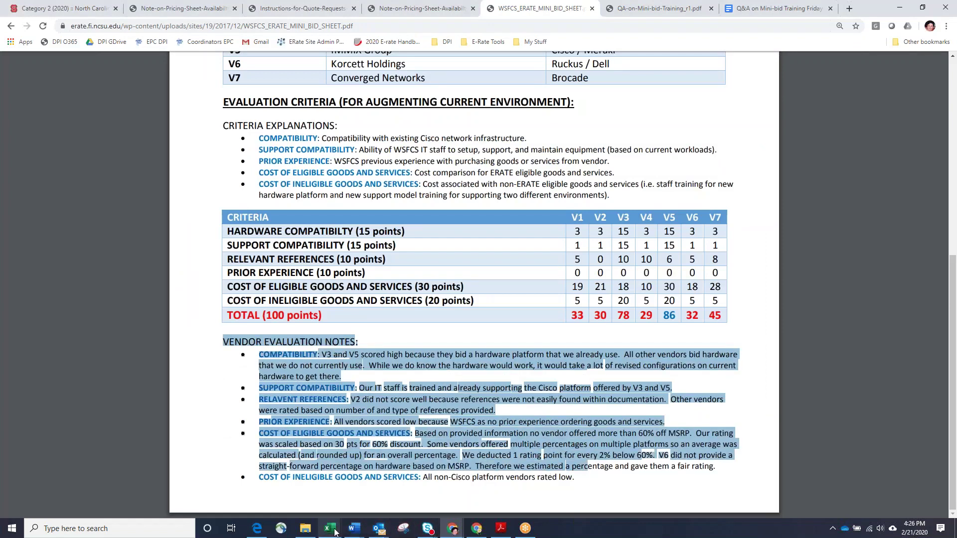
Switch to Excel and open the empty Vendor Evaluation Notes box on the Mini-bid sheet for editing.
mouse_move(330, 528)
left_click(357, 510)
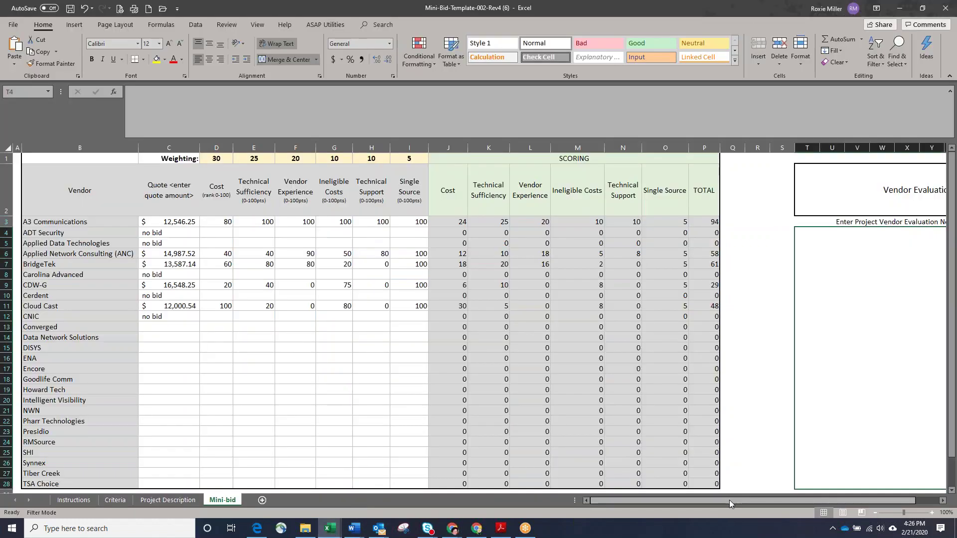
scroll(729, 500, "right", 2)
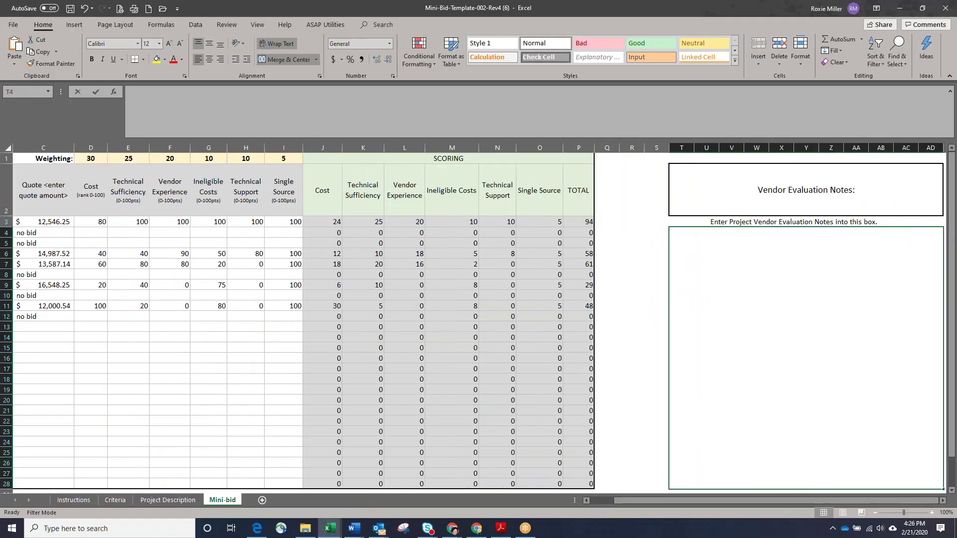
double_click(684, 235)
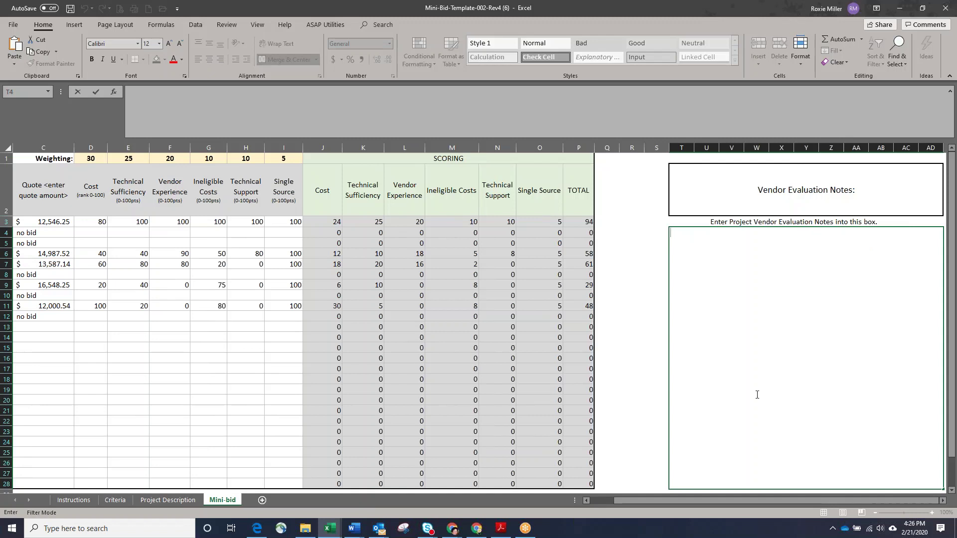
left_click_drag(622, 501, 600, 505)
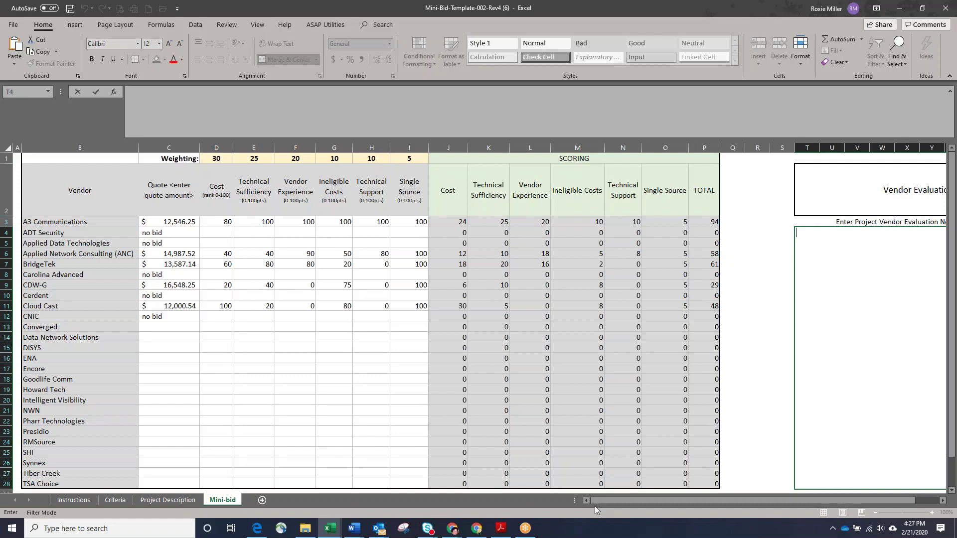
Review the note about completing multiple mini-bids on the Instructions sheet.
left_click(74, 502)
scroll(45, 310, "down", 2)
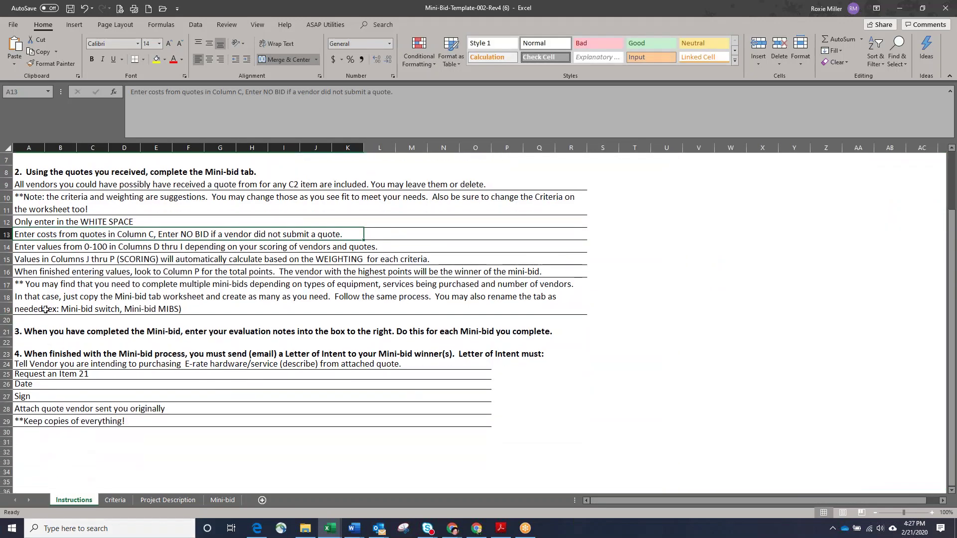
left_click(41, 295)
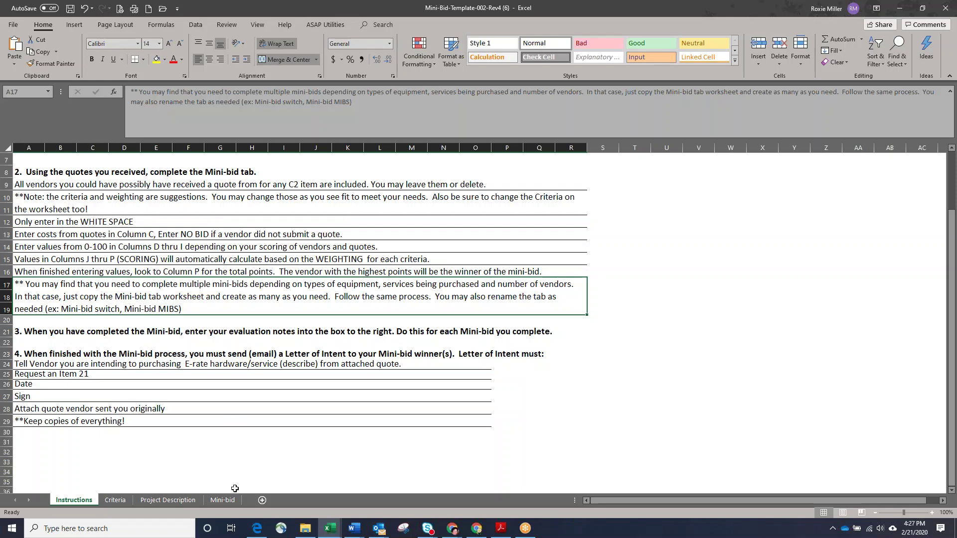
Create a copy of the Mini-bid sheet in the same workbook, placed before the original Mini-bid sheet.
left_click(223, 500)
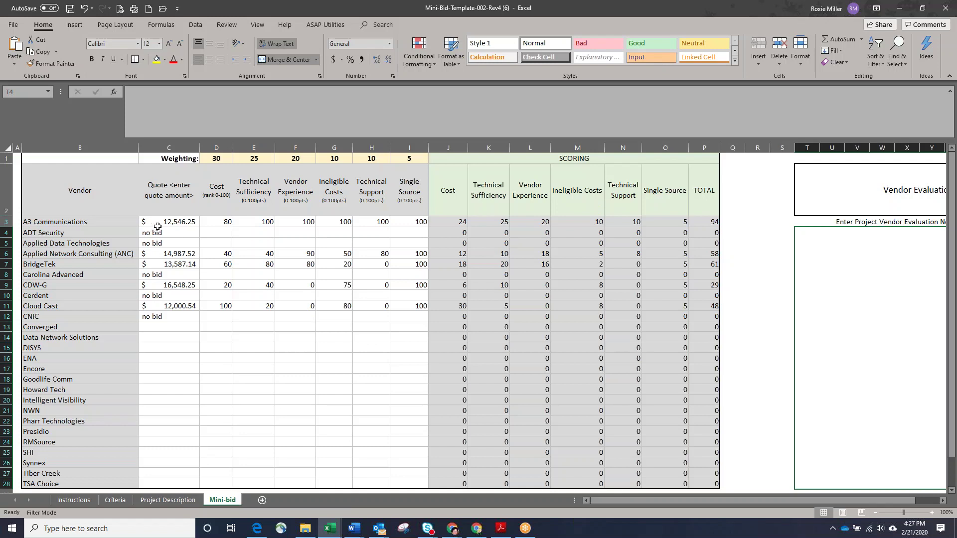
left_click_drag(158, 226, 404, 334)
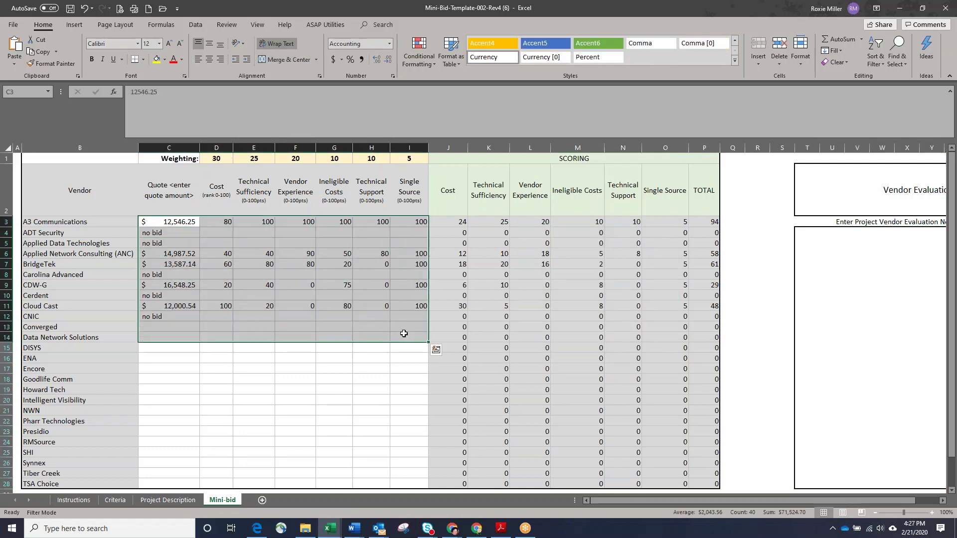
left_click(357, 356)
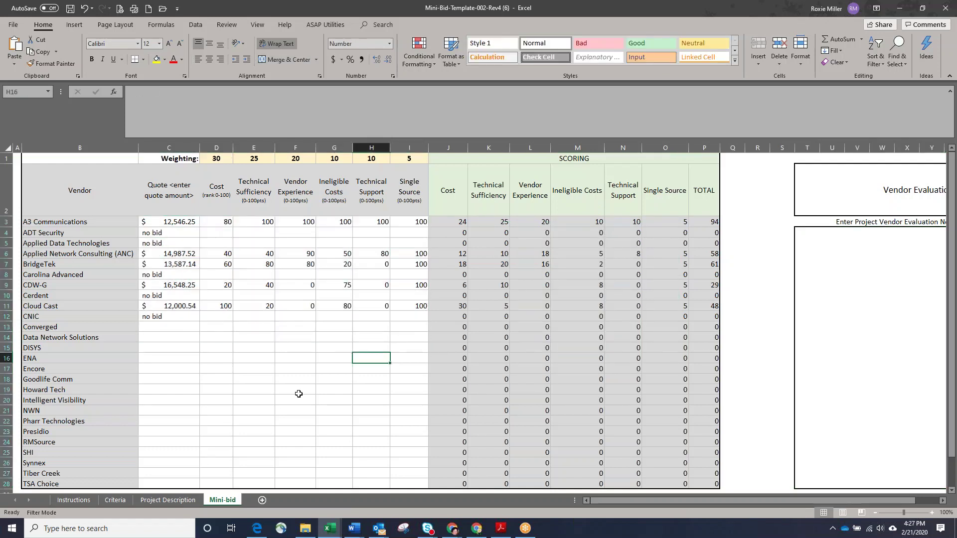
right_click(224, 502)
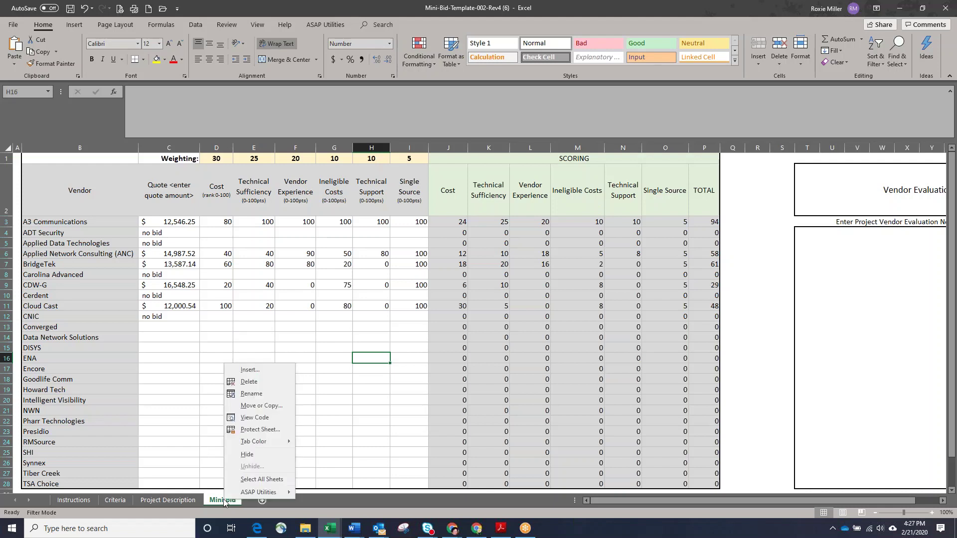
left_click(245, 408)
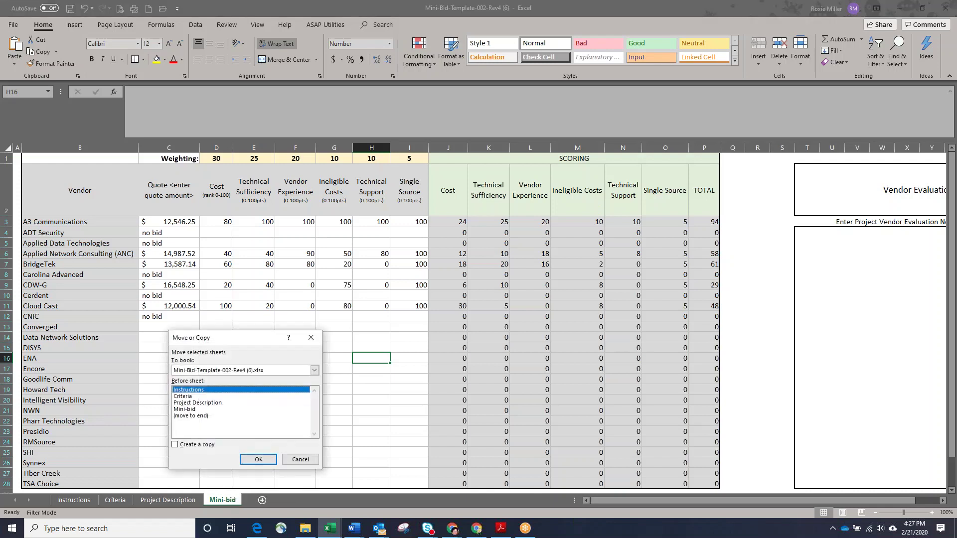
left_click(191, 411)
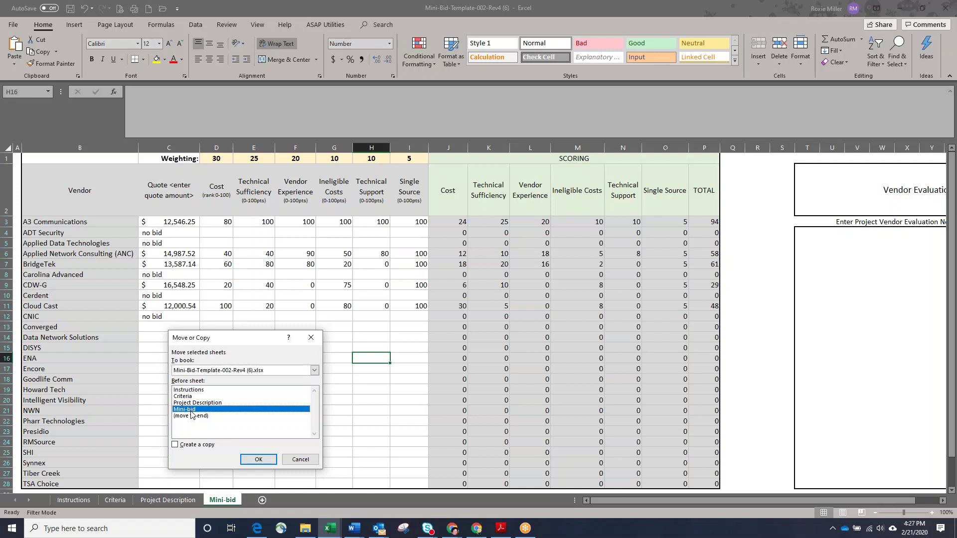
left_click(175, 446)
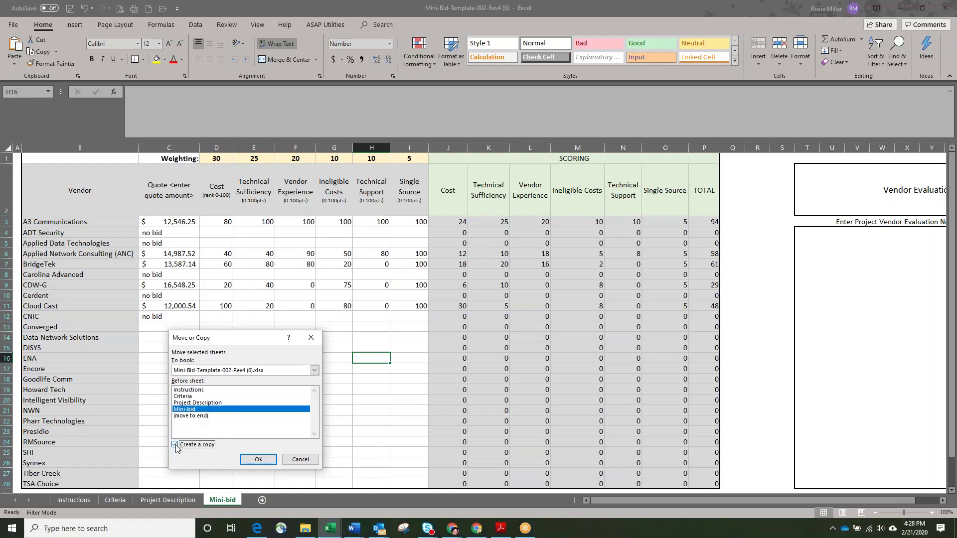
left_click(252, 458)
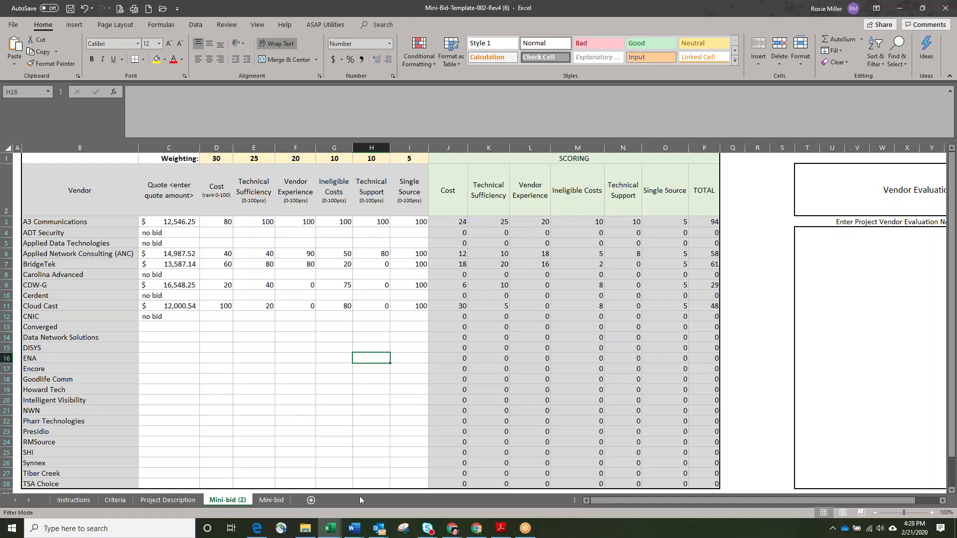
Rename the copied mini-bid sheet as MB SW&AP.
right_click(230, 501)
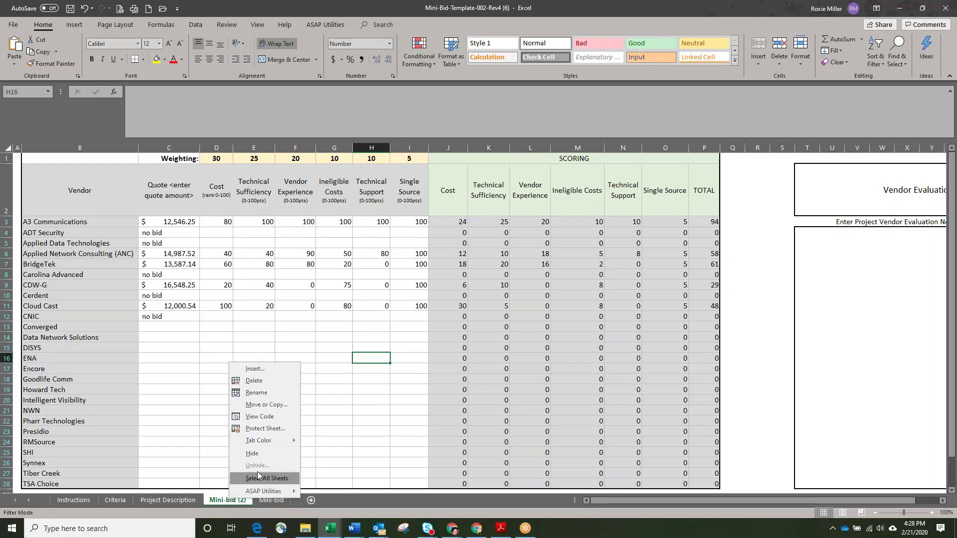
key("Escape")
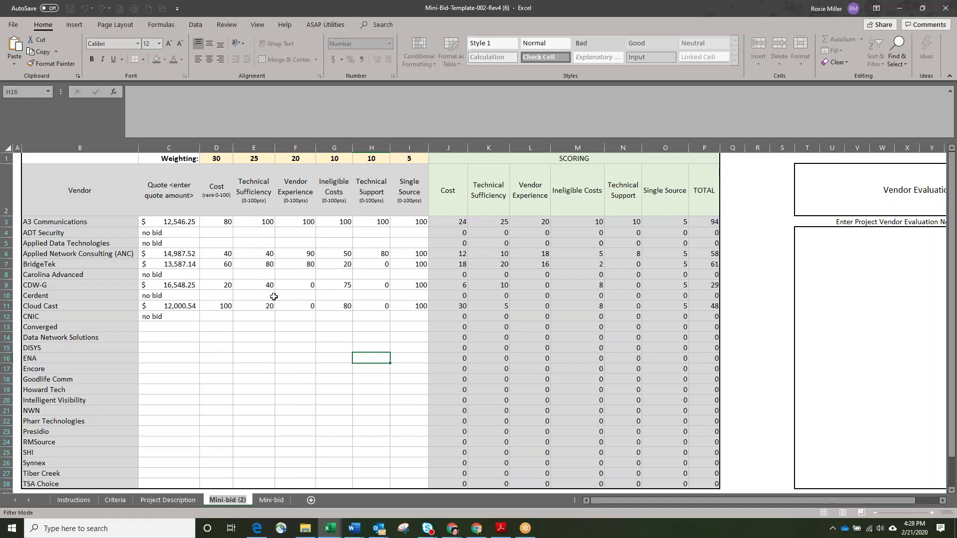
type("MB S")
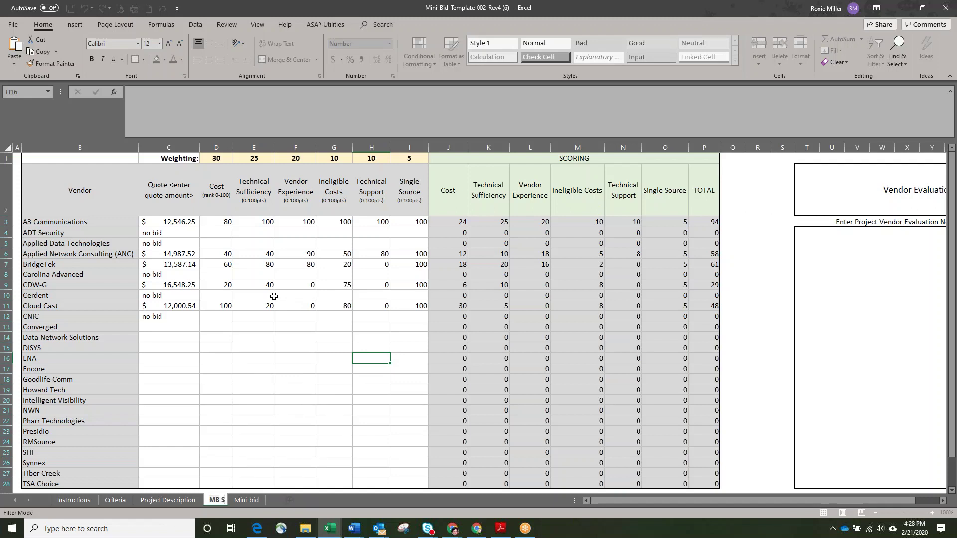
type("W&AP")
Rename the original Mini-bid sheet as MB Firewall.
left_click(271, 500)
right_click(270, 500)
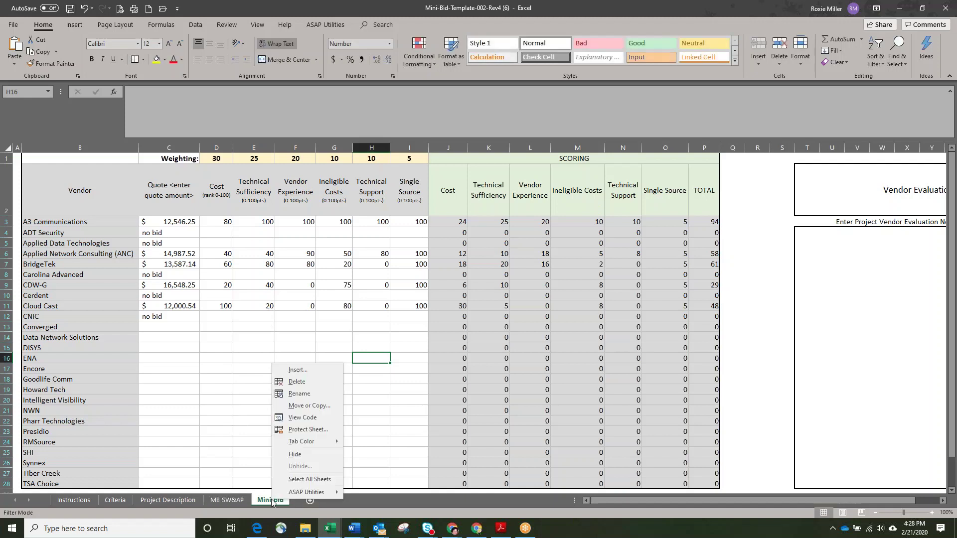
left_click(301, 398)
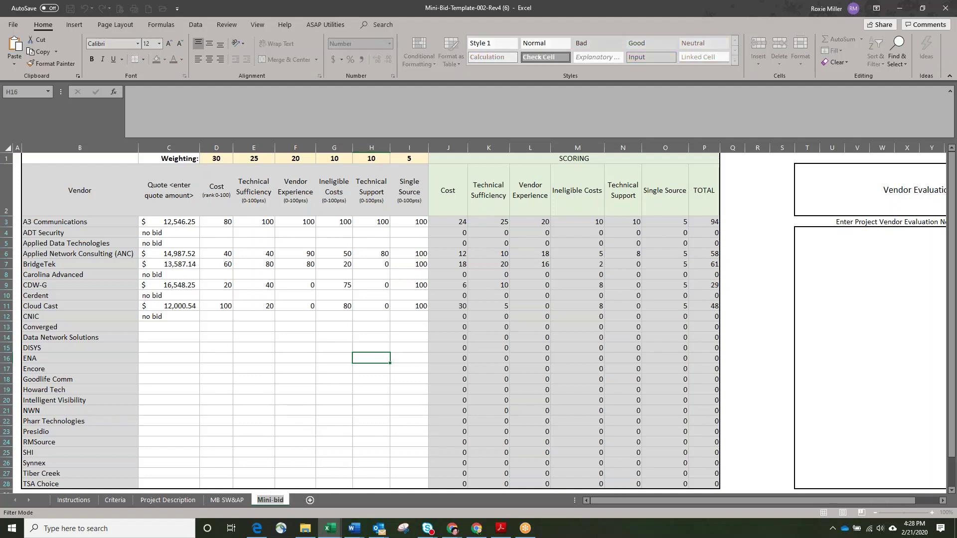
type("MB Firewall")
left_click(300, 399)
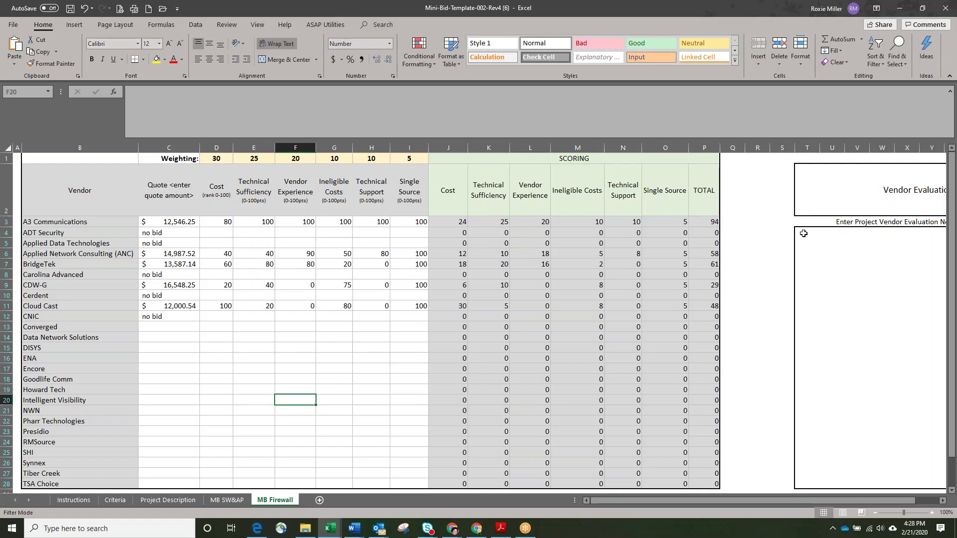
Review the Letter of Intent requirements on the Instructions sheet, and switch to the Category 2 (2020) page in Chrome.
left_click(74, 500)
scroll(162, 432, "down", 2)
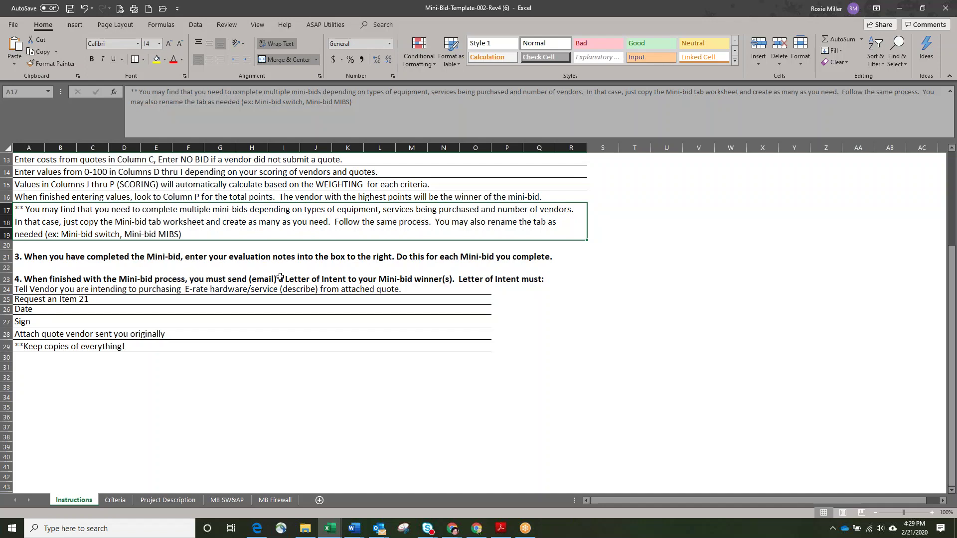
mouse_move(460, 532)
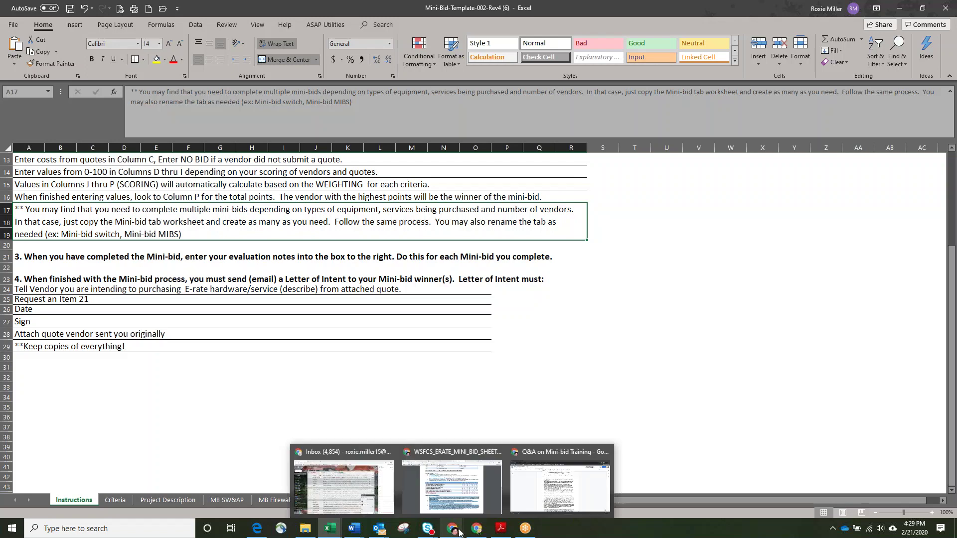
left_click(452, 488)
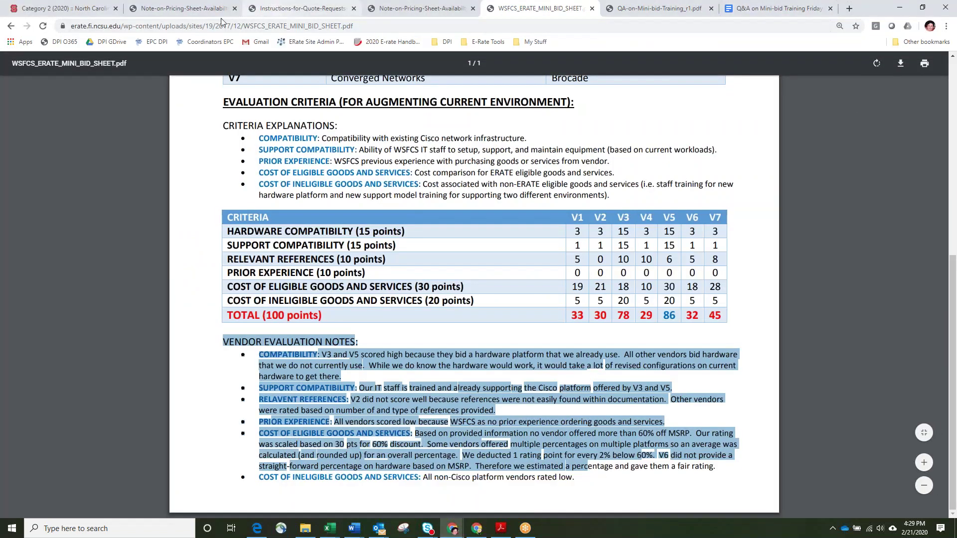
left_click(57, 8)
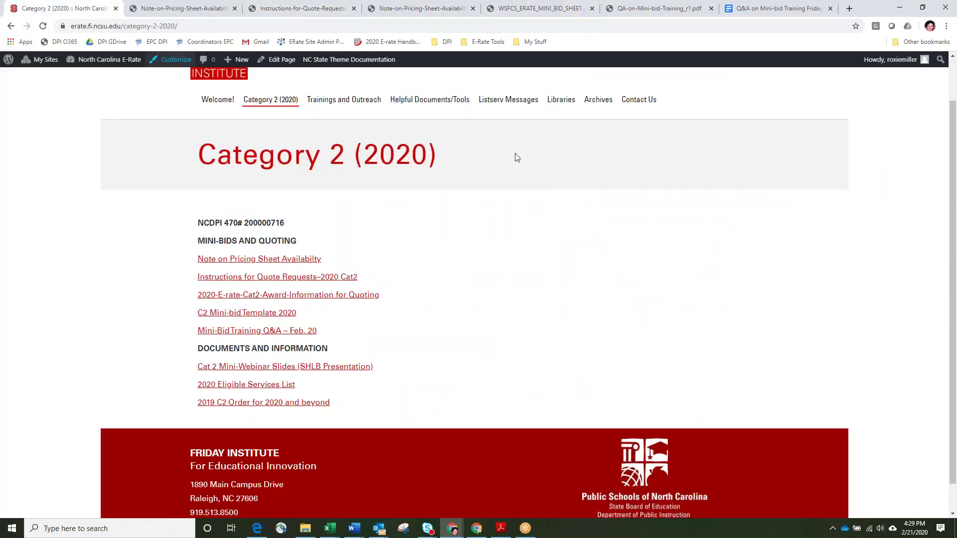
Open Sample Letter of Intent #3 from the archived Category 2 Information (2015-2019) page.
mouse_move(596, 102)
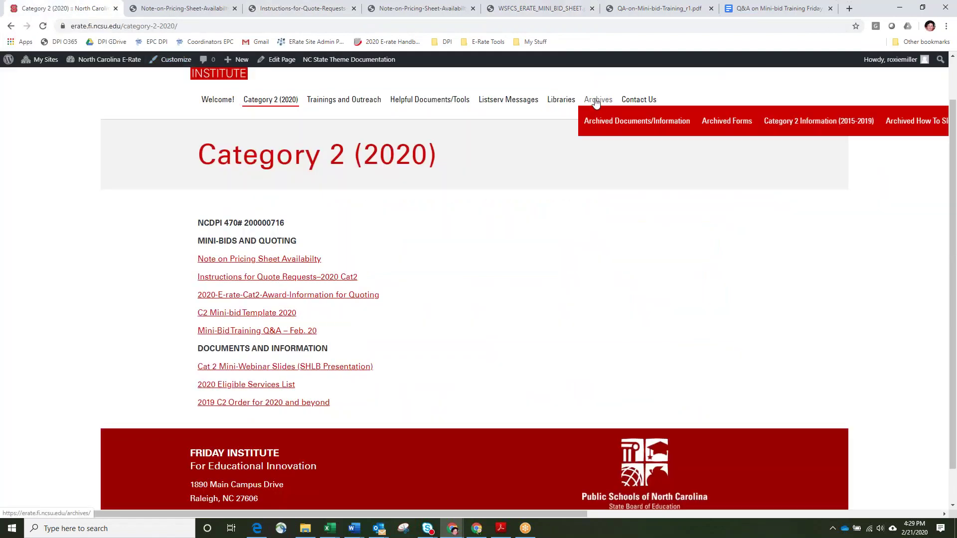
left_click(803, 122)
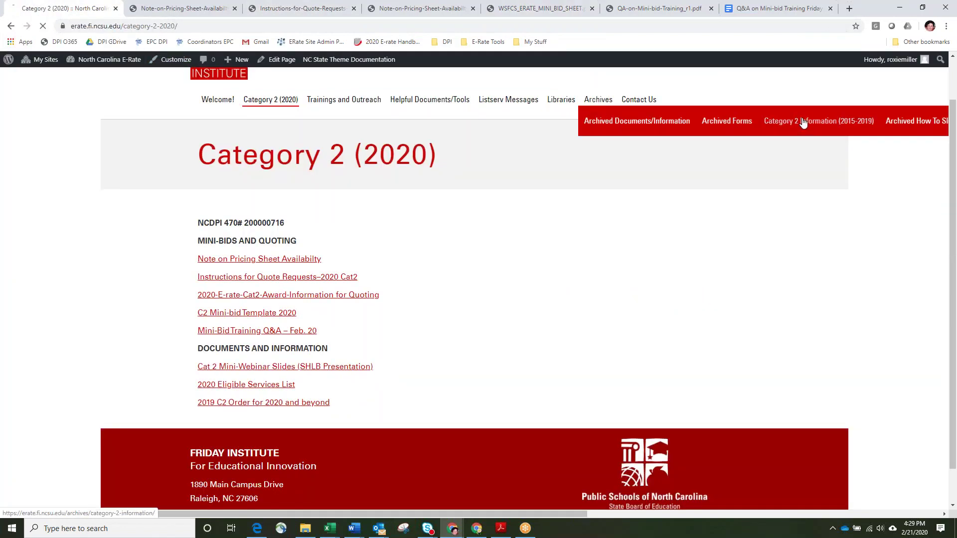
scroll(470, 235, "down", 8)
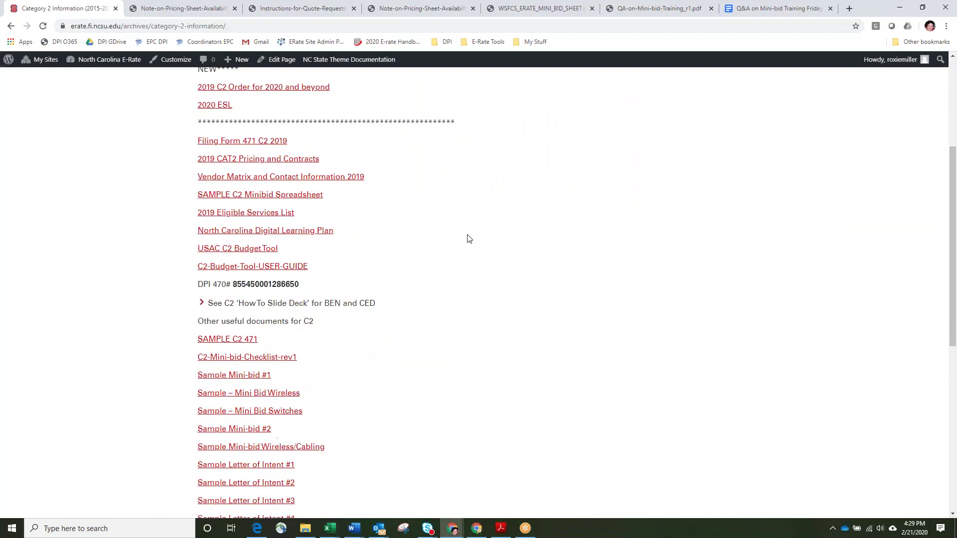
scroll(469, 239, "down", 3)
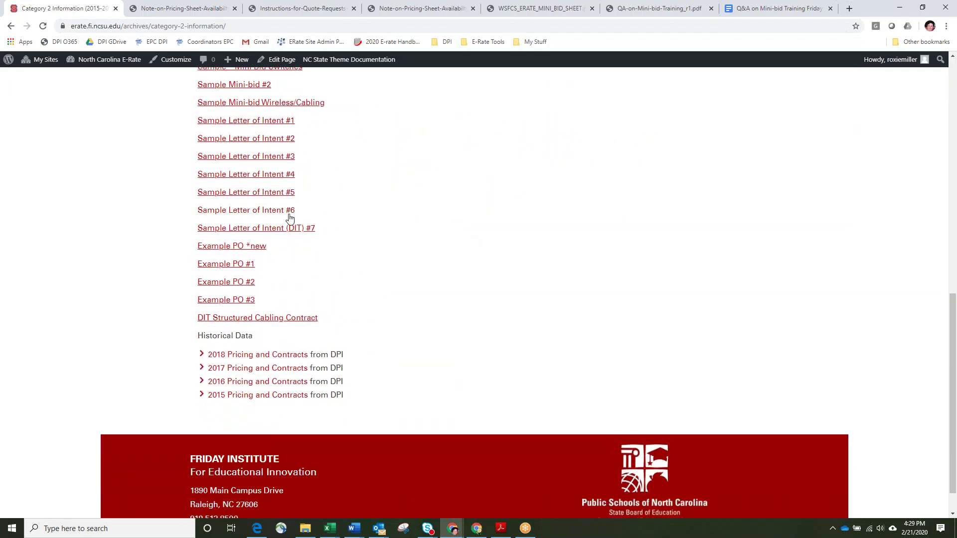
left_click(287, 157)
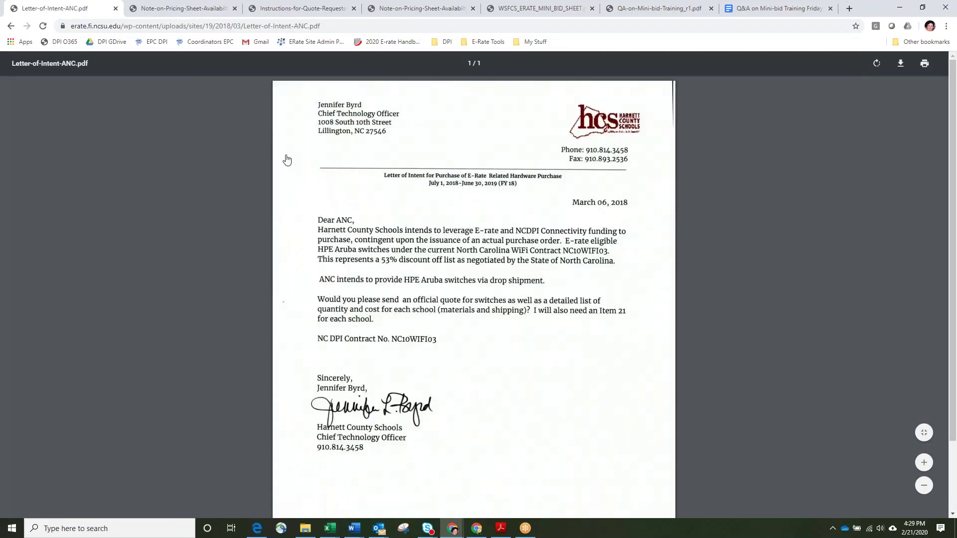
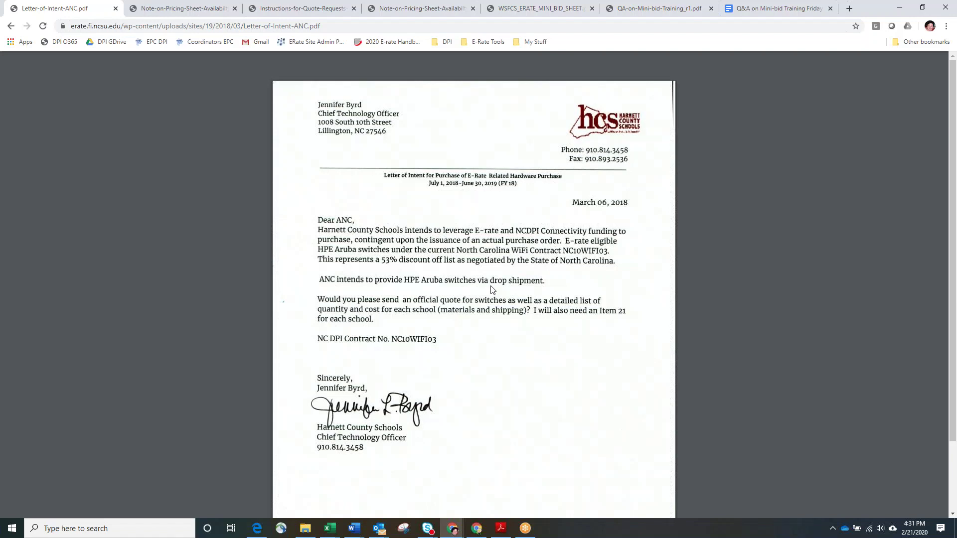
Return to the Category 2 Information (2015-2019) page and look over its sample mini-bids and other C2 documents.
left_click(10, 27)
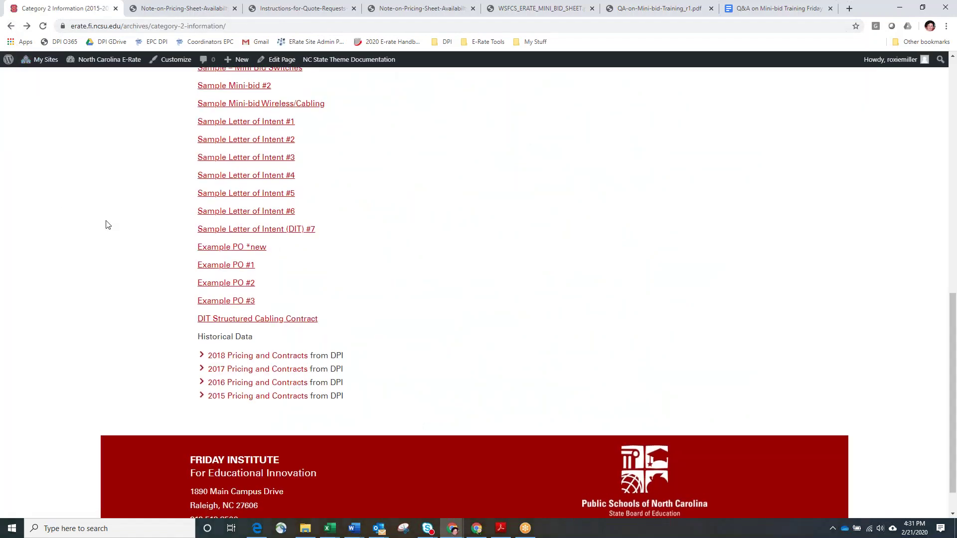
scroll(106, 225, "up", 1)
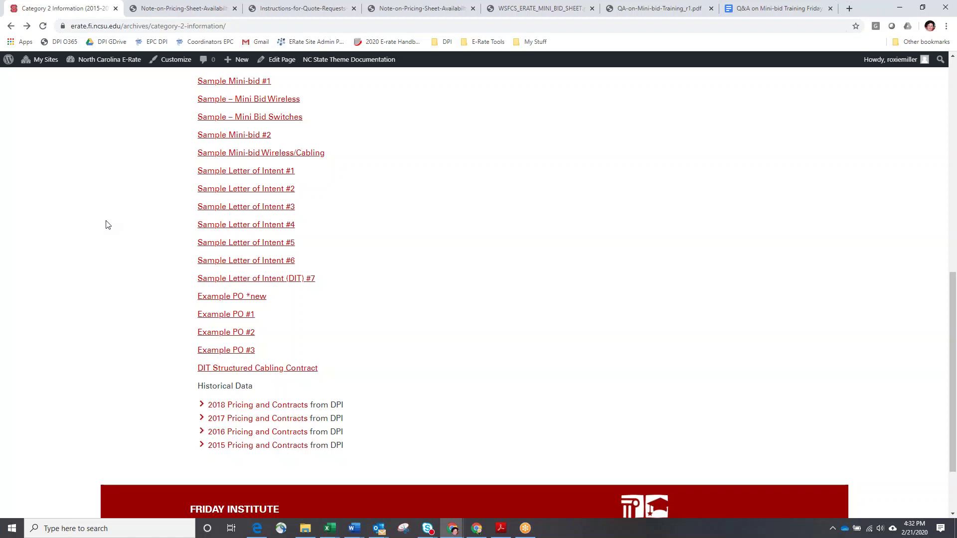
scroll(95, 196, "up", 4)
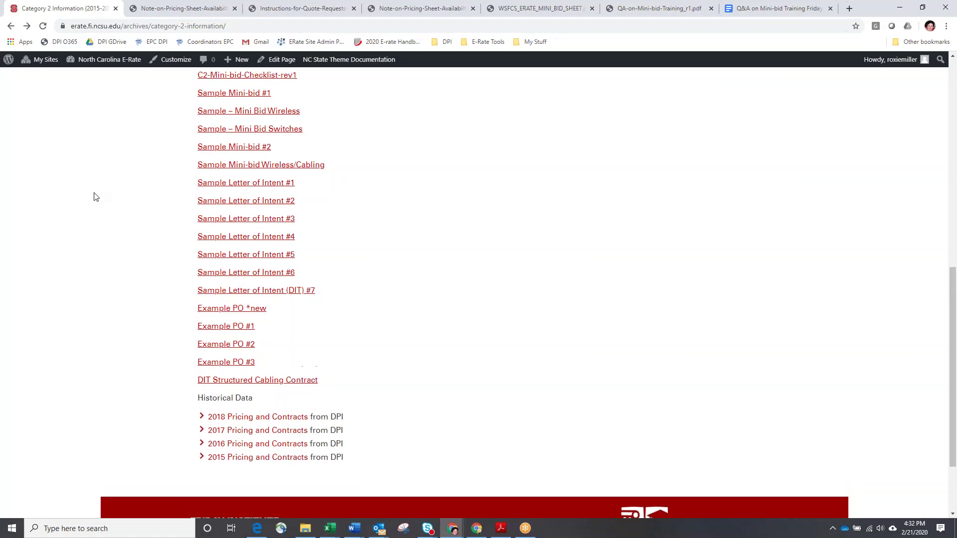
scroll(97, 200, "up", 1)
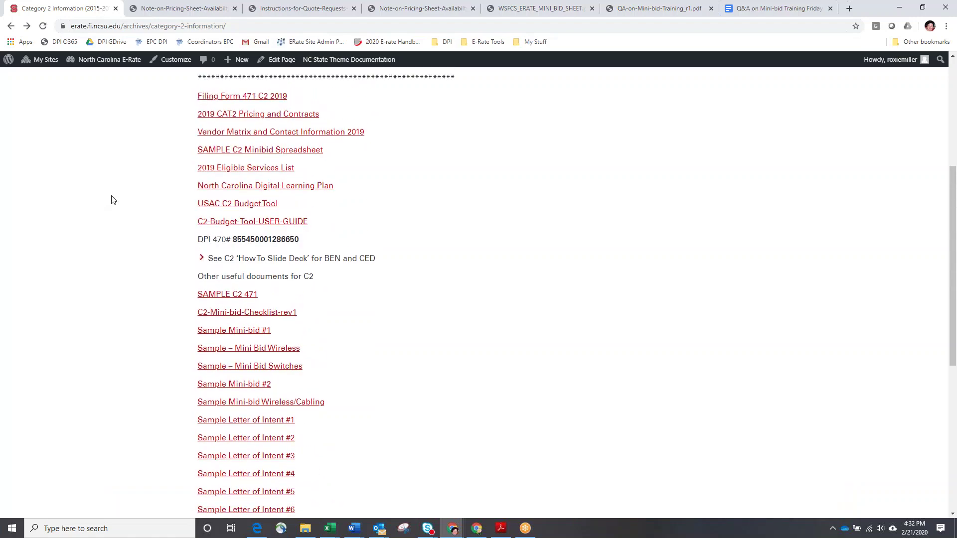
scroll(111, 200, "up", 1)
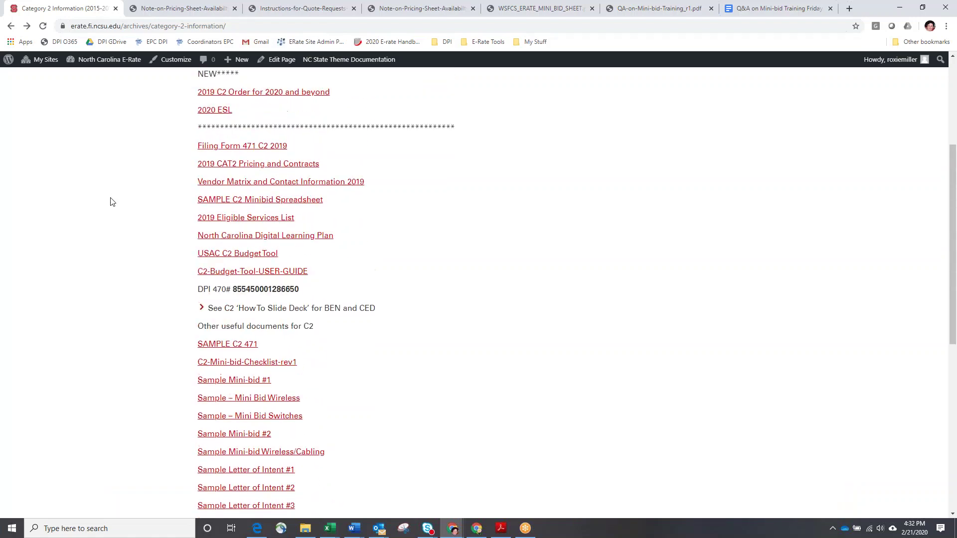